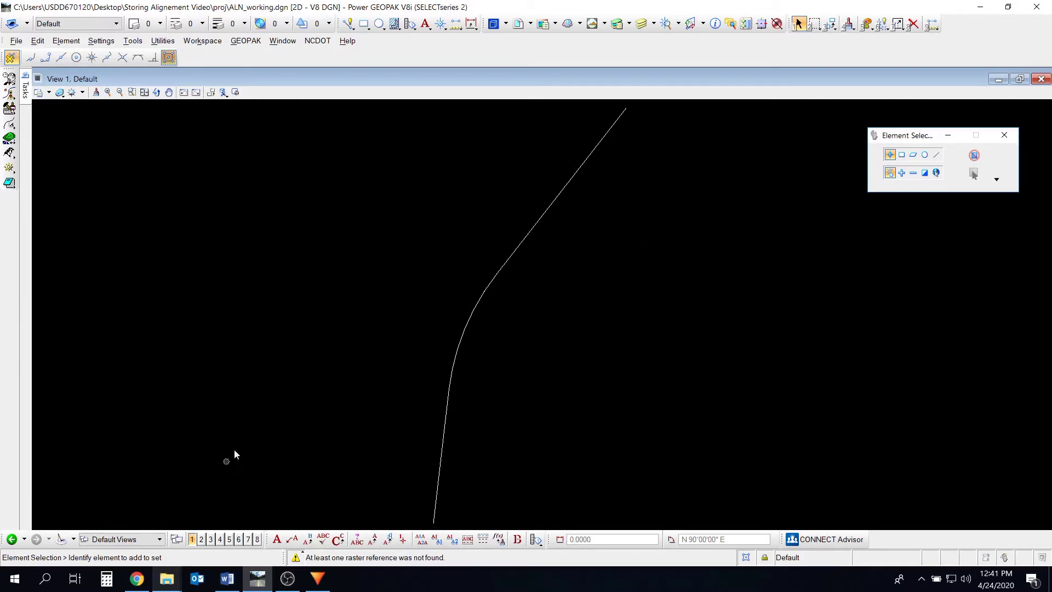
# Step: Switch to File Explorer and view the contents of the proj folder in Storing Alignement Video
pyautogui.click(137, 578)
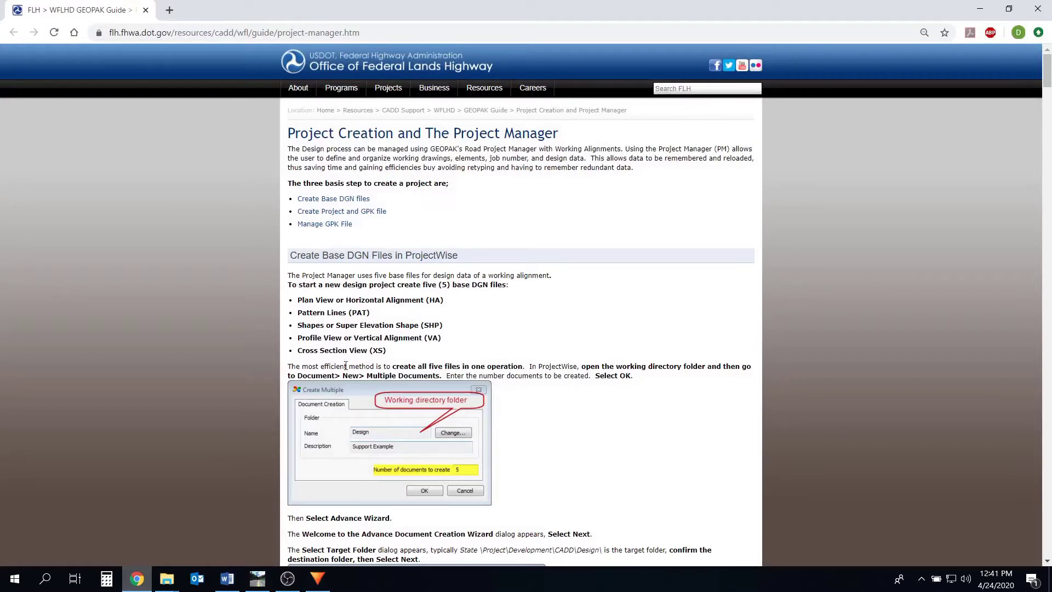
pyautogui.moveTo(167, 578)
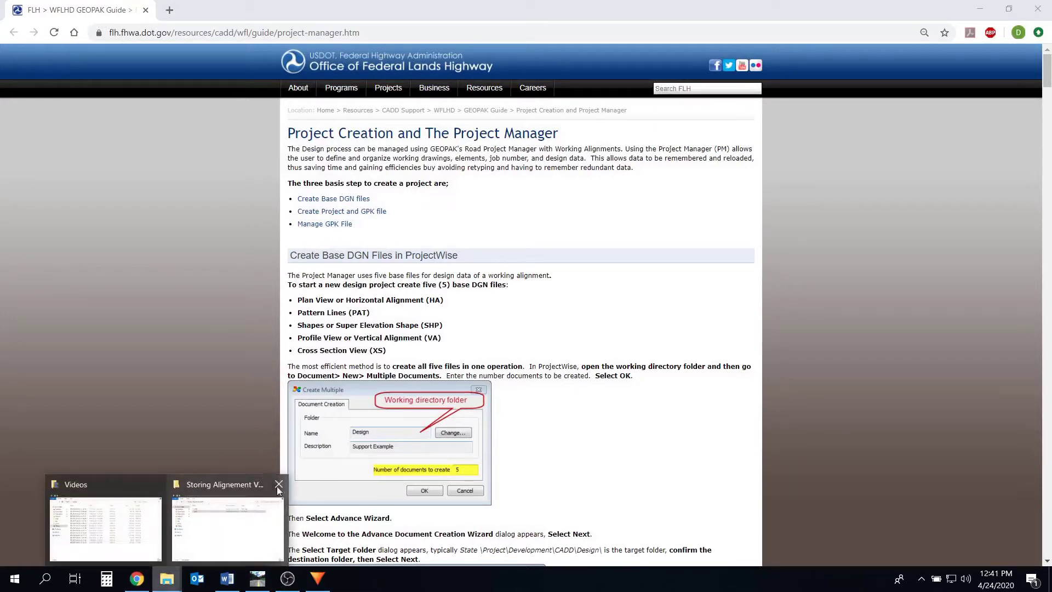
pyautogui.click(183, 520)
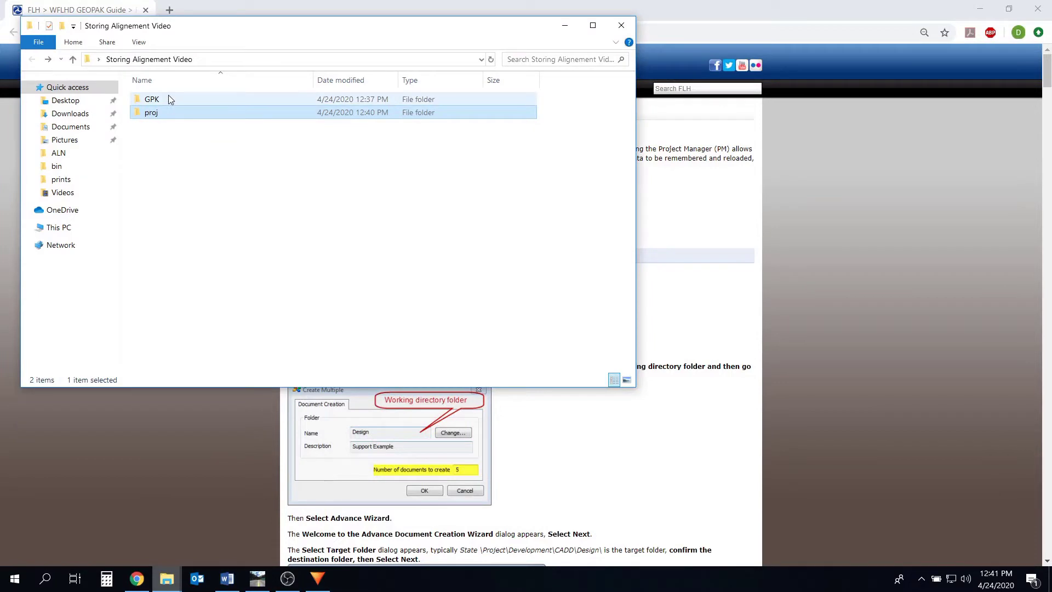
pyautogui.doubleClick(165, 114)
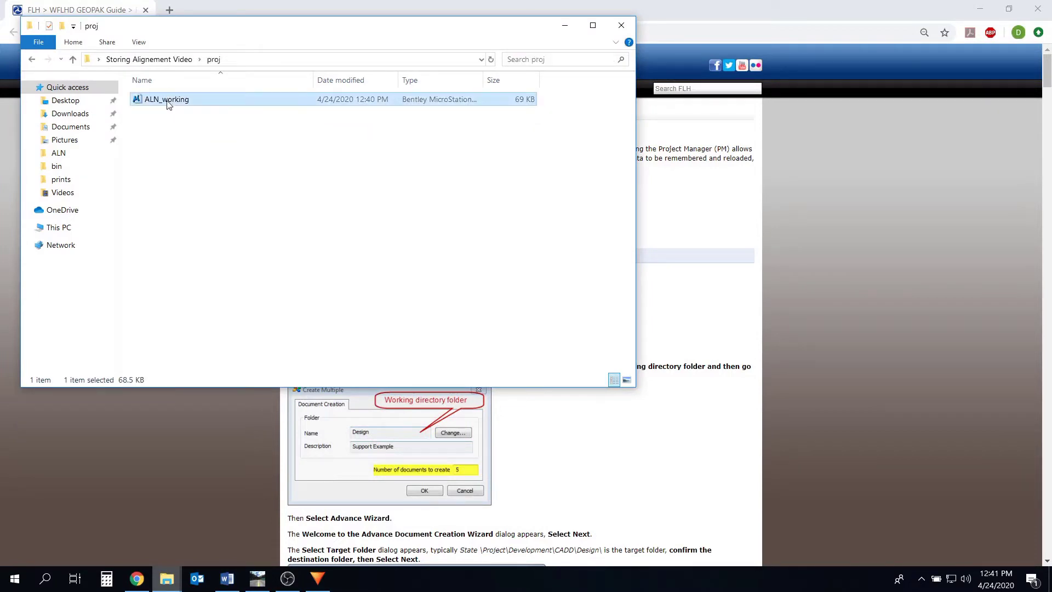
pyautogui.click(564, 25)
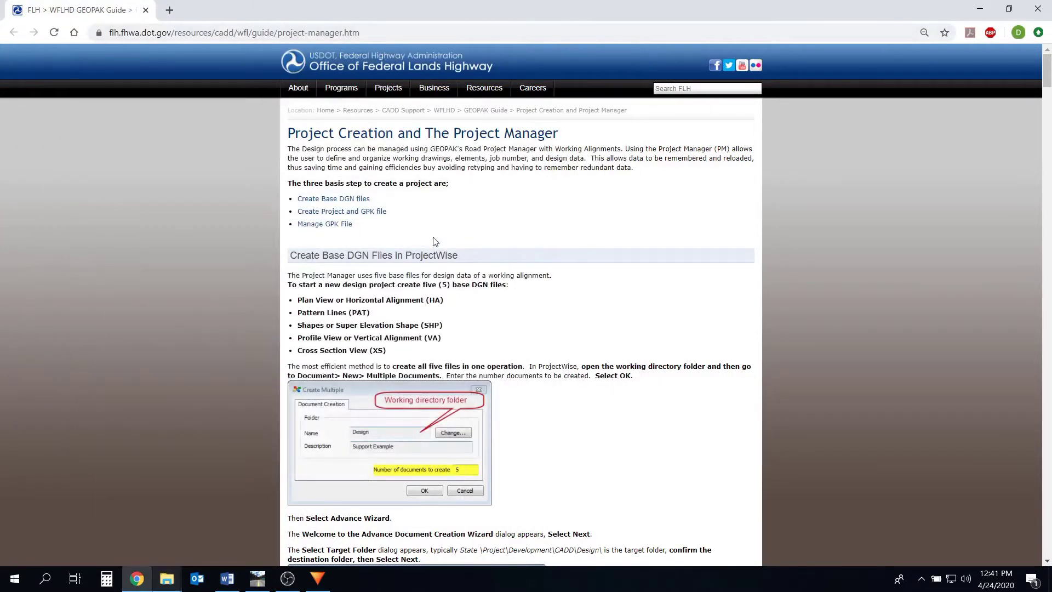
# Step: Examine the Project Manager guide web page, particularly the section on creating a project and GPK file
pyautogui.scroll(-1, 399, 163)
pyautogui.scroll(-15, 399, 163)
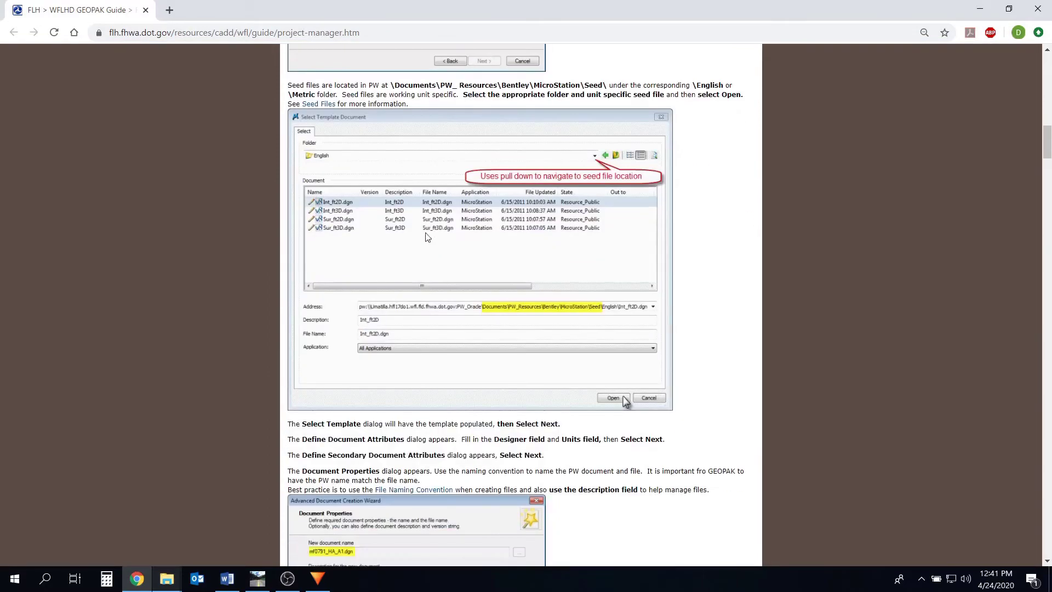
pyautogui.scroll(-16, 428, 236)
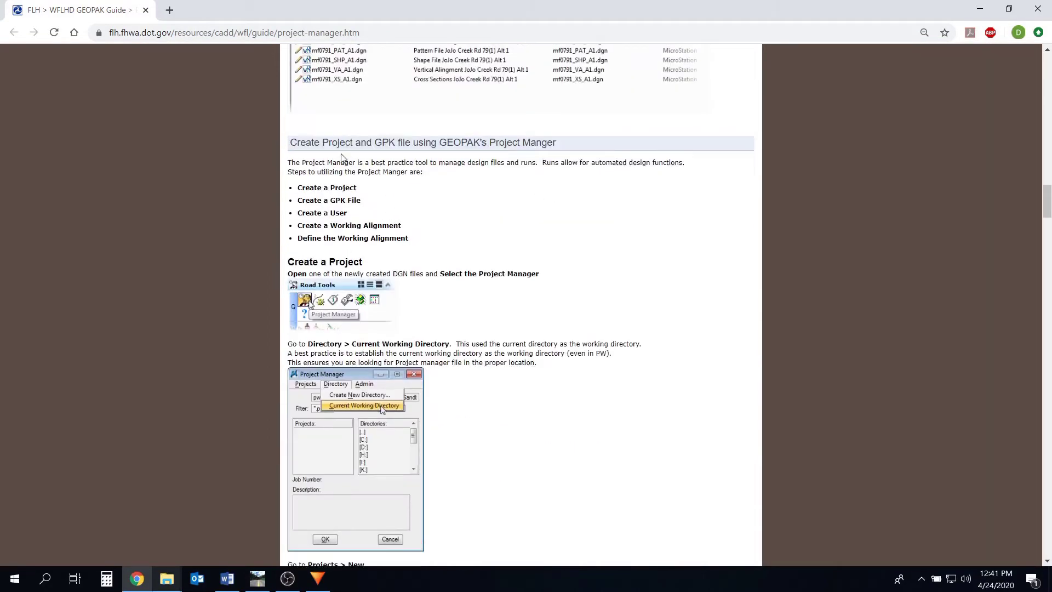
pyautogui.moveTo(294, 143); pyautogui.dragTo(552, 144)
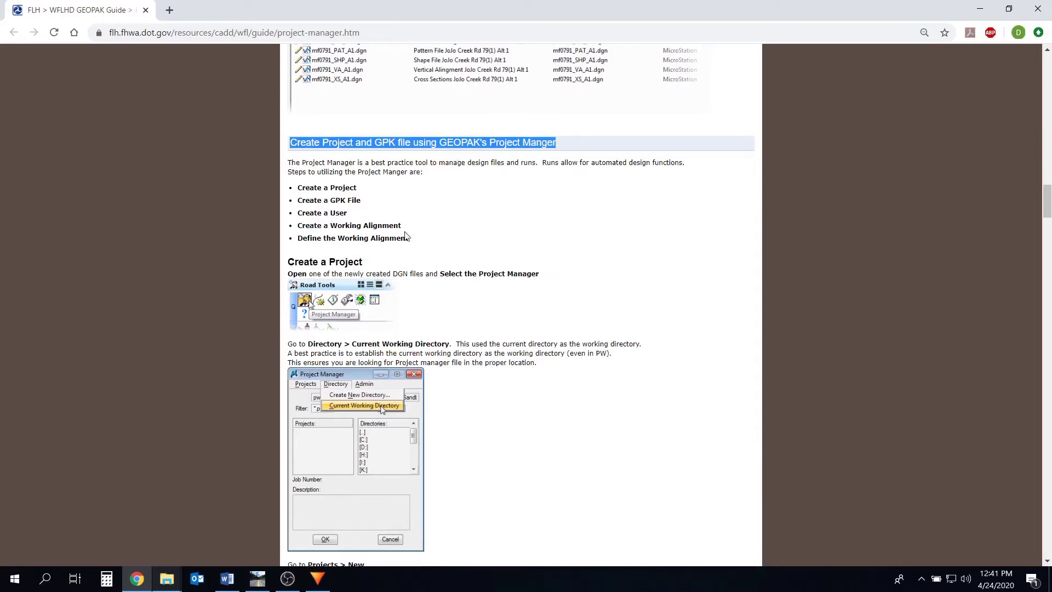
pyautogui.scroll(-5, 406, 237)
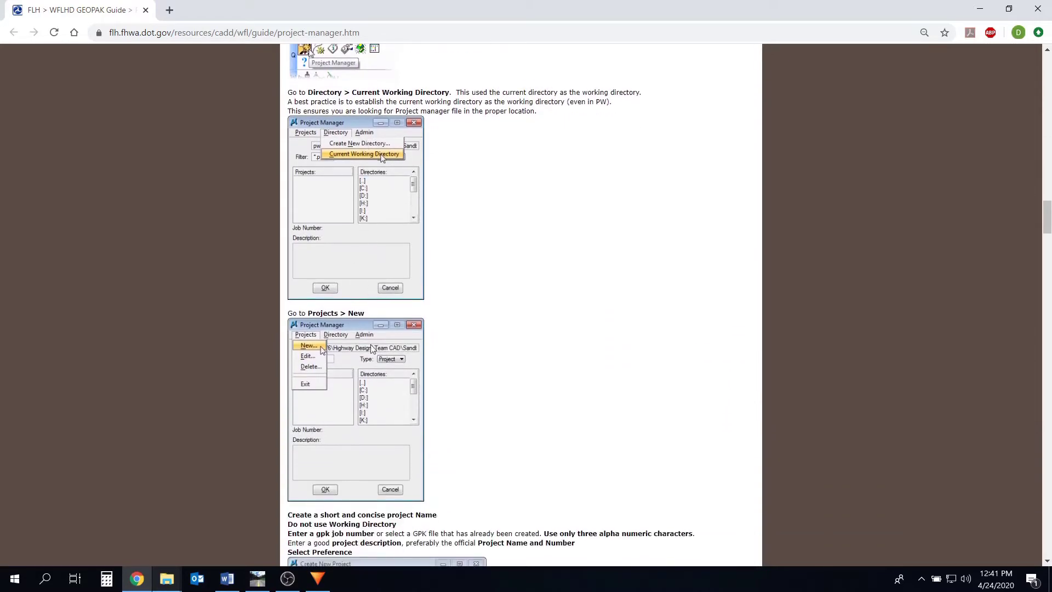
pyautogui.scroll(-14, 412, 335)
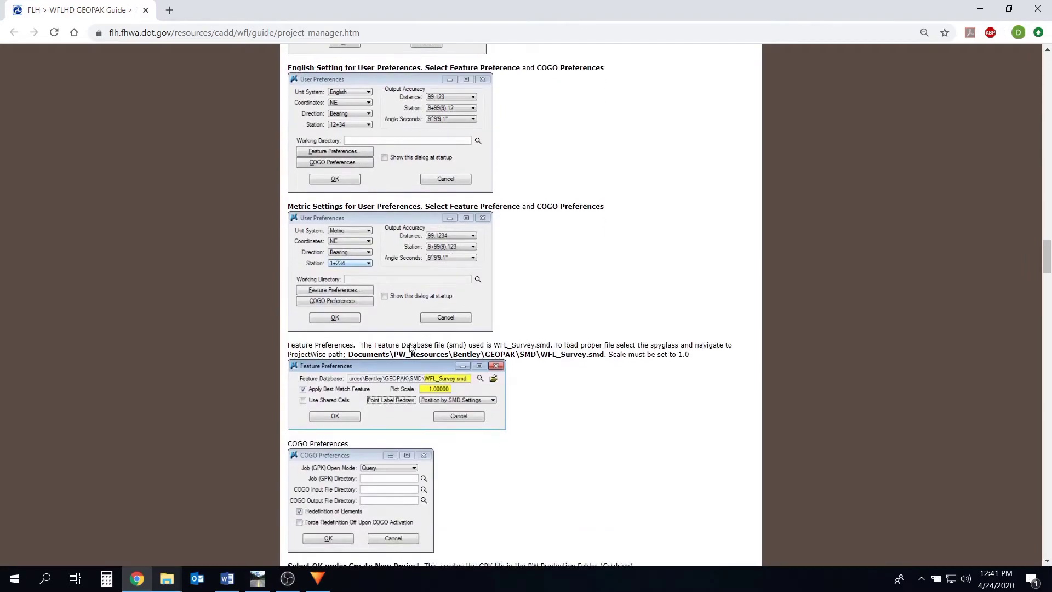
pyautogui.scroll(-20, 414, 323)
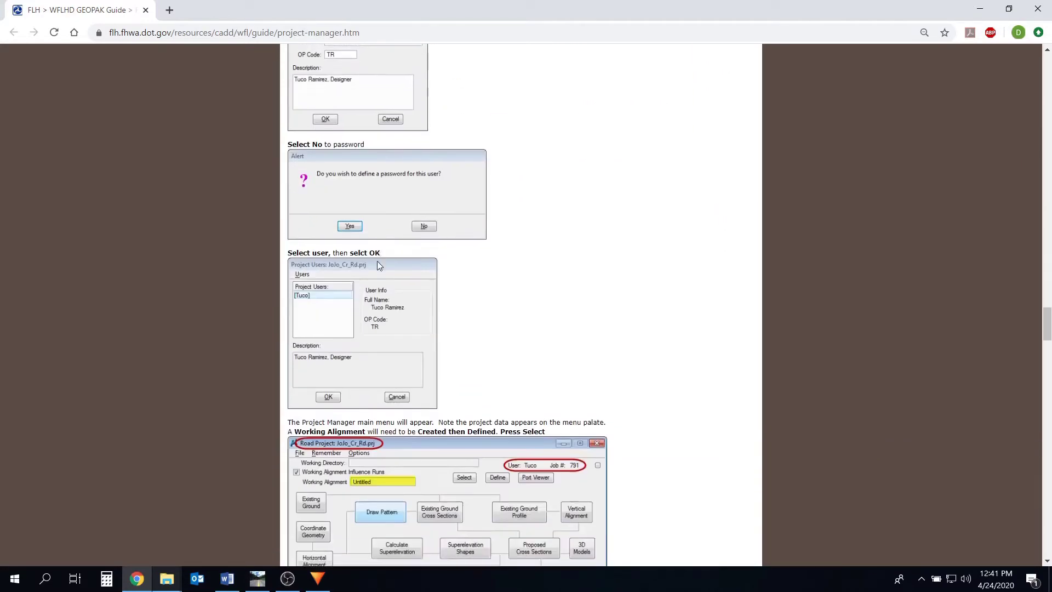
pyautogui.scroll(-10, 387, 268)
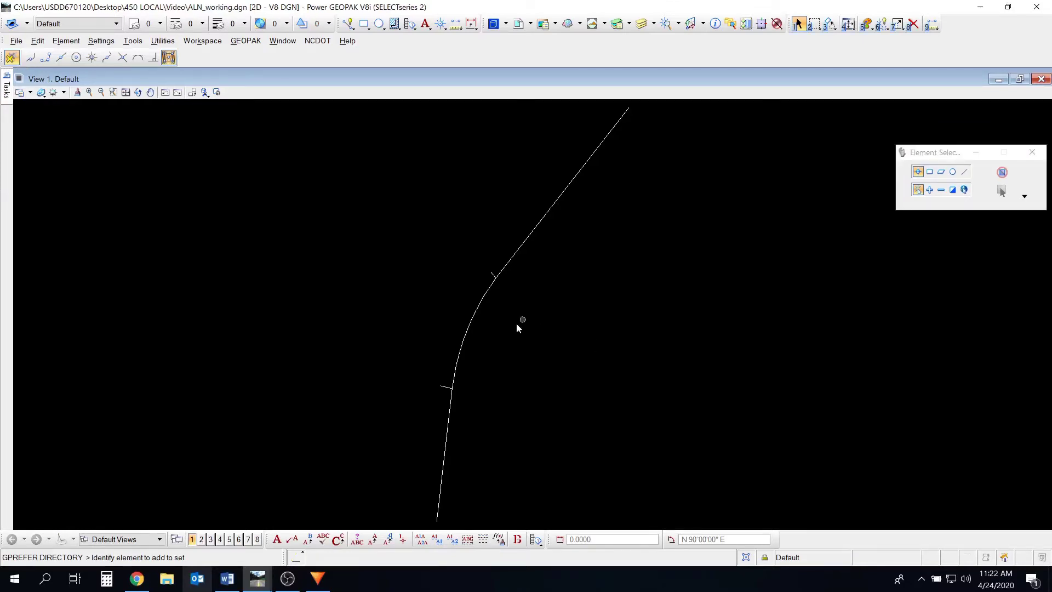
# Step: Switch to Power GEOPAK and open the COGO preferences from the Road user preferences
pyautogui.click(244, 43)
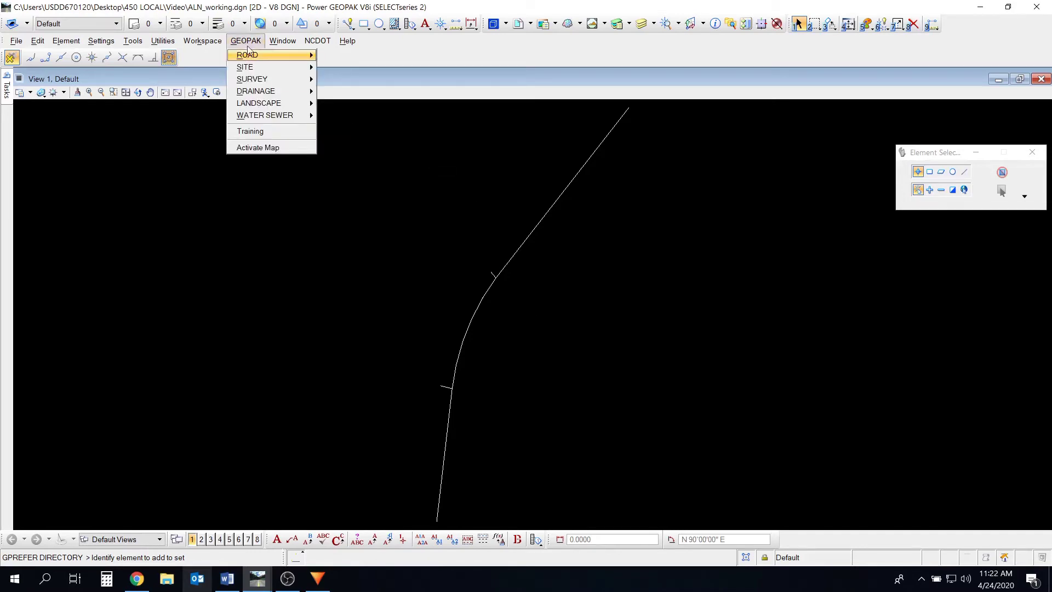
pyautogui.moveTo(248, 55)
pyautogui.click(350, 158)
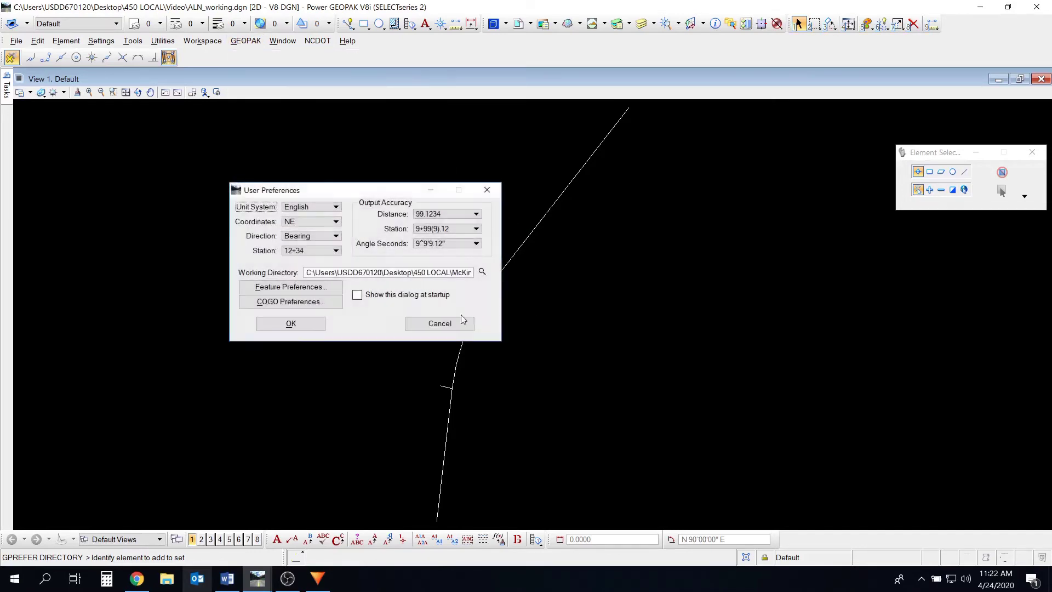
pyautogui.click(289, 302)
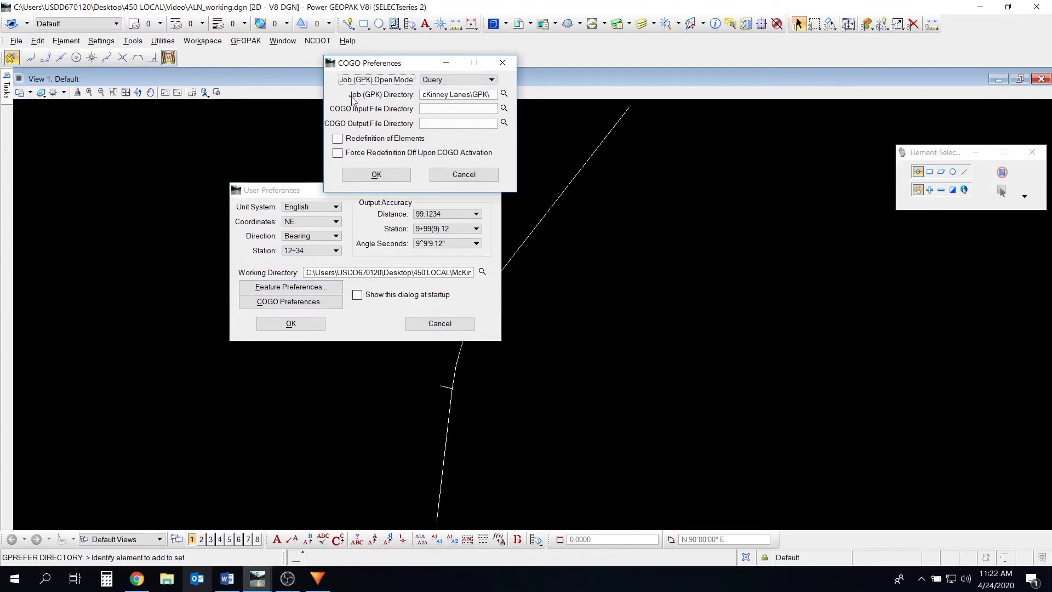
pyautogui.click(388, 96)
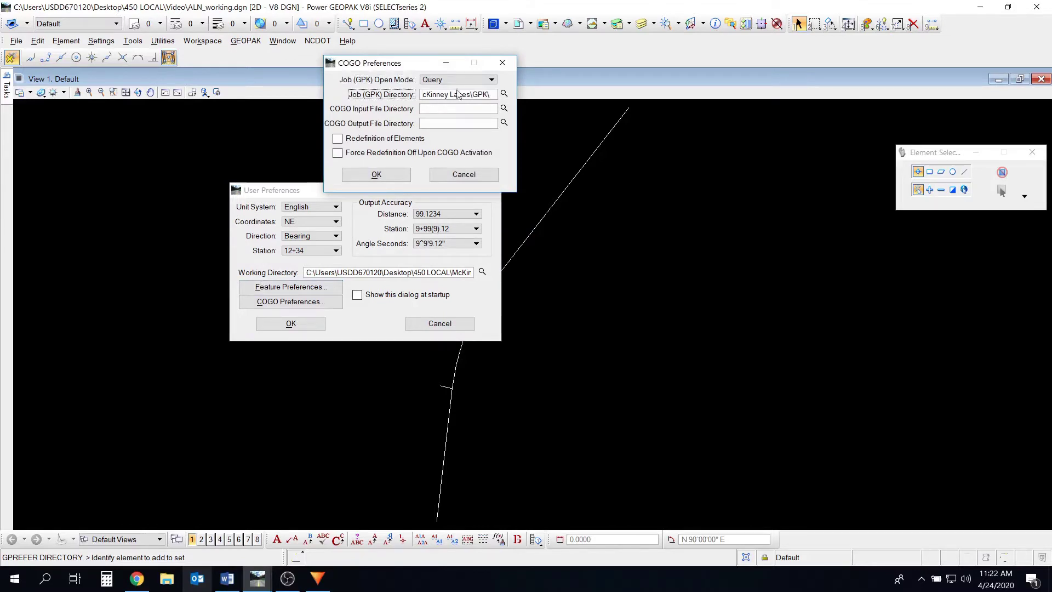
# Step: Set the Job (GPK) Directory to the GPK folder in 450 LOCAL\McKinney\McKinney Lanes and accept the COGO preferences
pyautogui.click(504, 95)
pyautogui.click(464, 348)
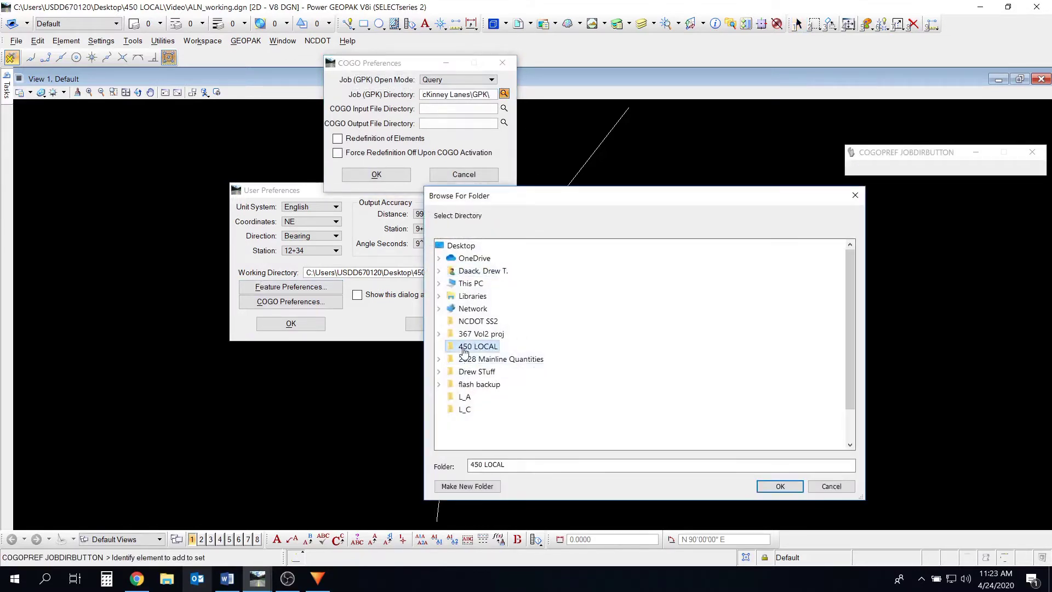
pyautogui.doubleClick(464, 347)
pyautogui.doubleClick(479, 384)
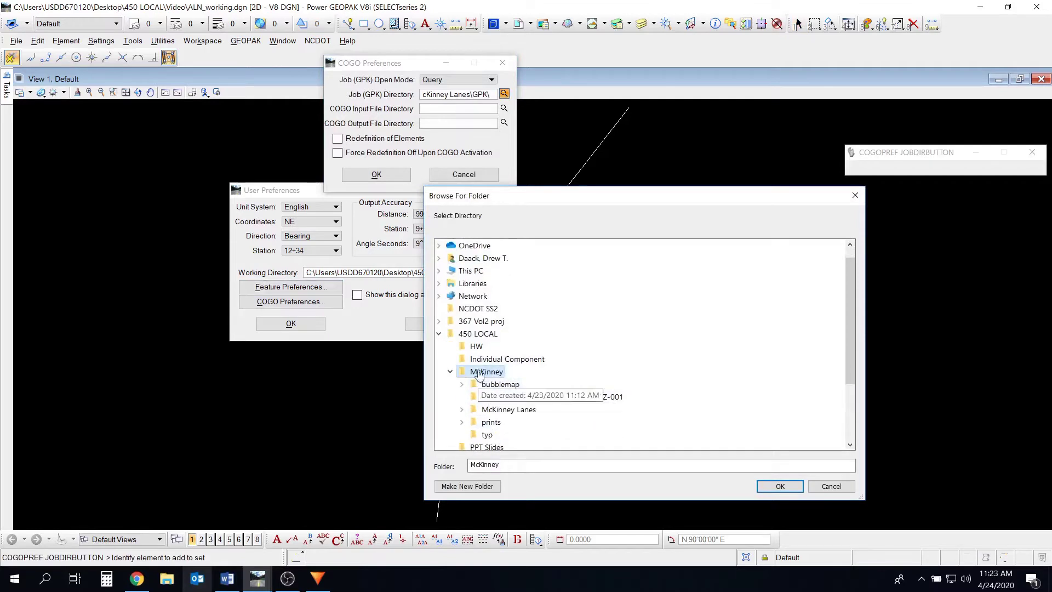
pyautogui.doubleClick(509, 409)
pyautogui.doubleClick(500, 384)
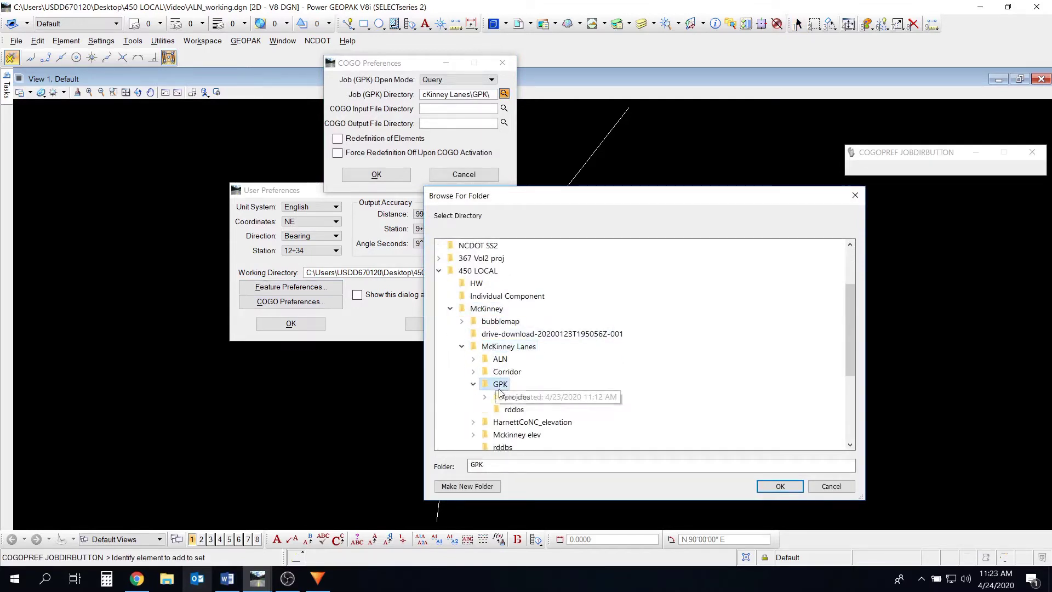
pyautogui.scroll(-1, 492, 328)
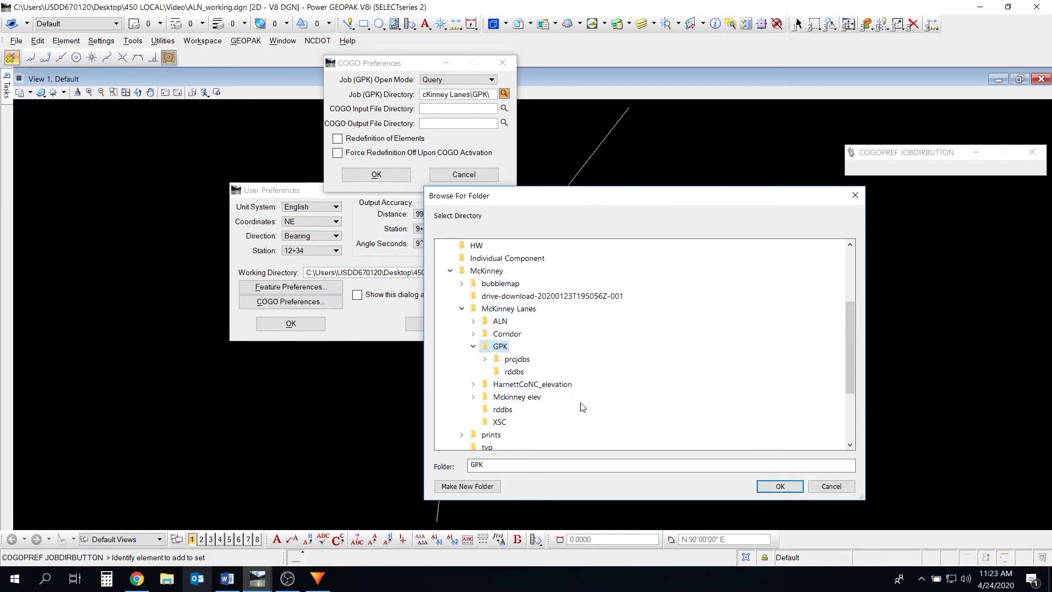
pyautogui.click(780, 486)
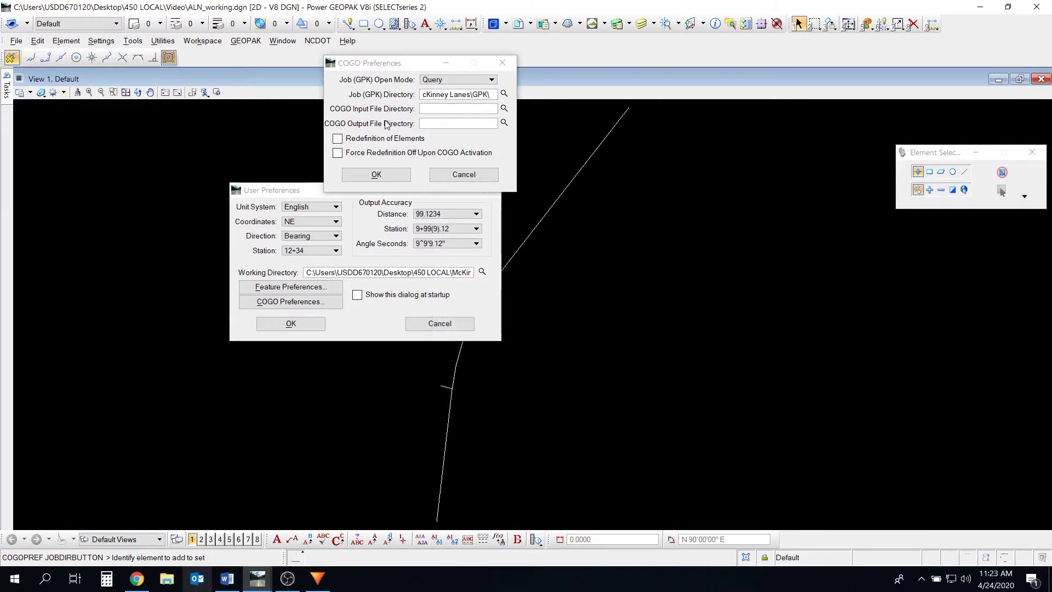
pyautogui.click(391, 173)
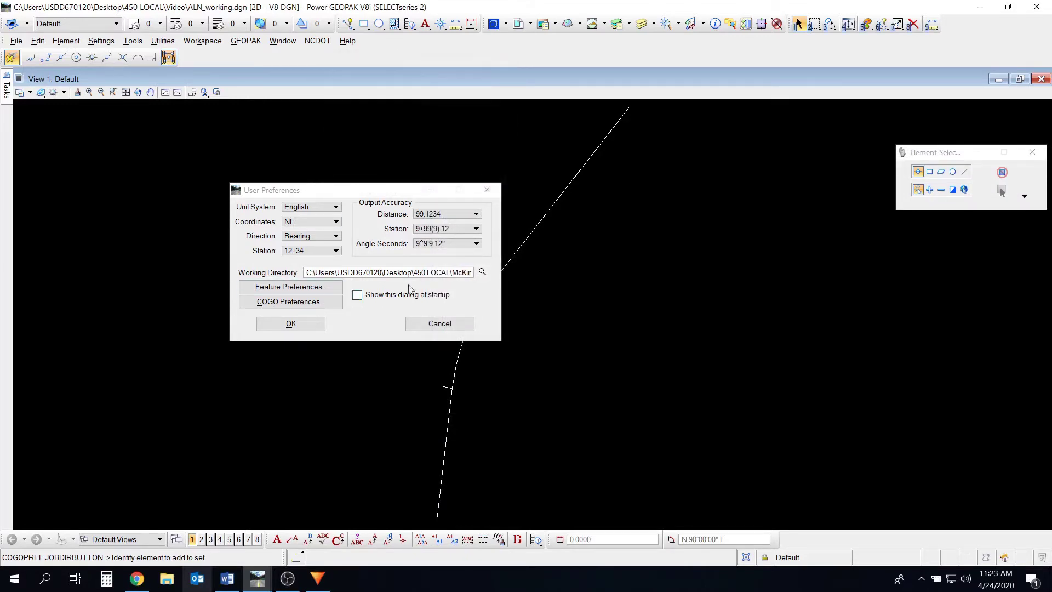
# Step: Set the user preferences' working directory to the McKinney Lanes folder in 450 LOCAL\McKinney
pyautogui.click(482, 272)
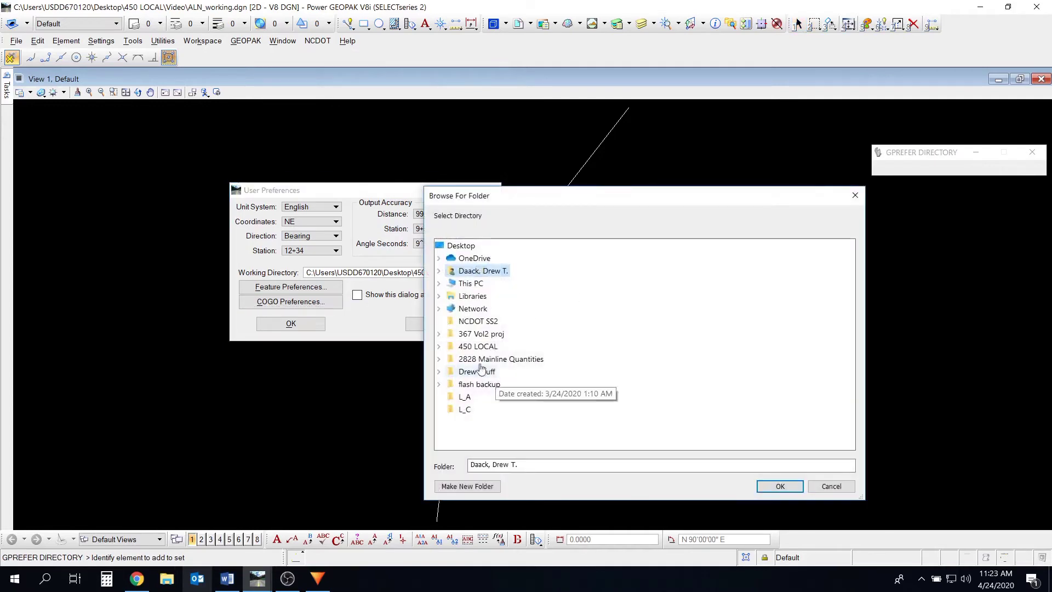
pyautogui.click(439, 346)
pyautogui.doubleClick(493, 384)
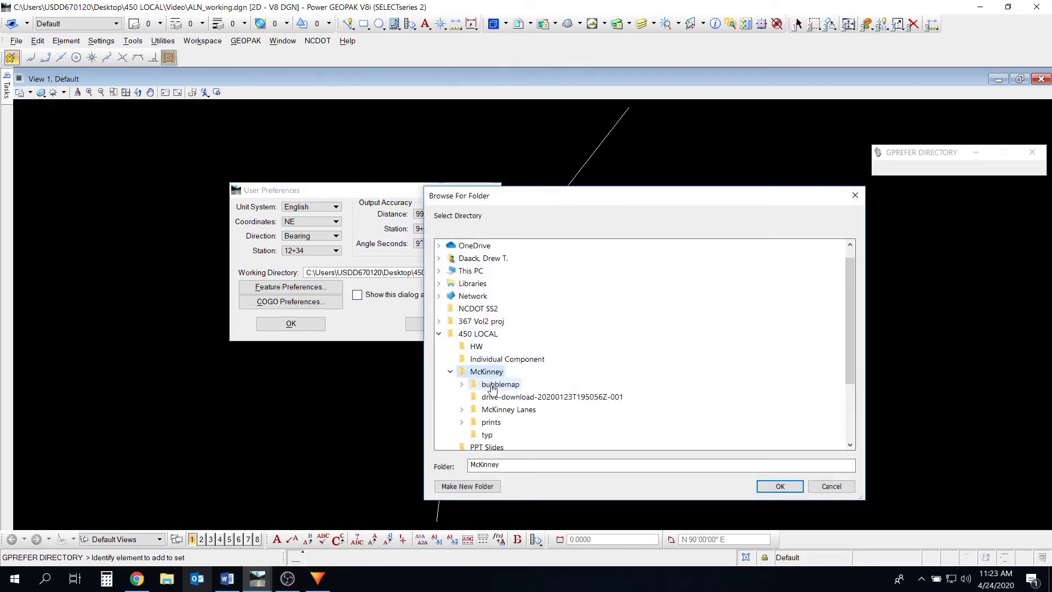
pyautogui.click(462, 409)
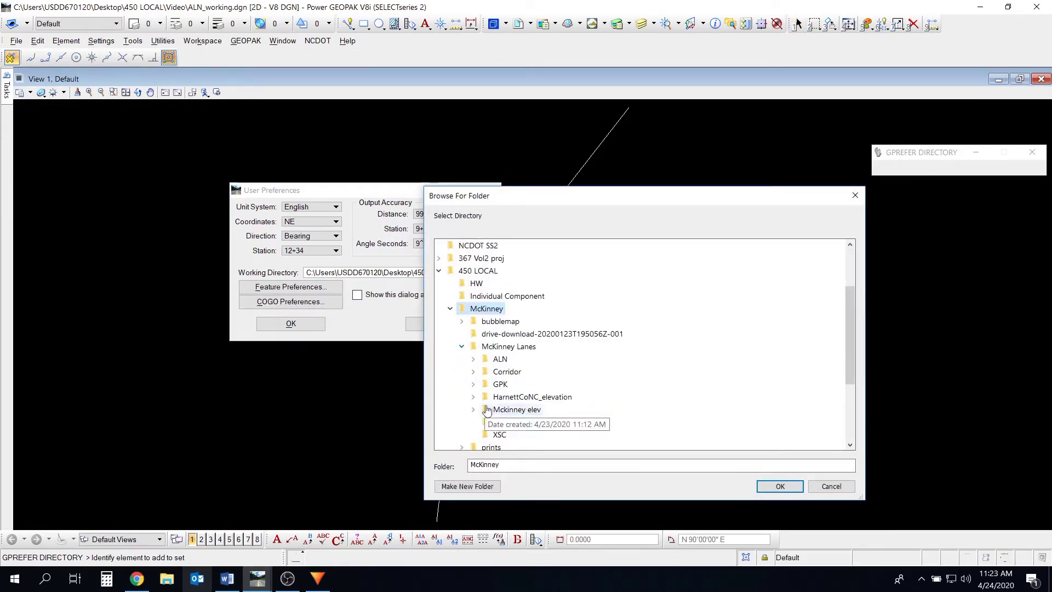
pyautogui.click(779, 486)
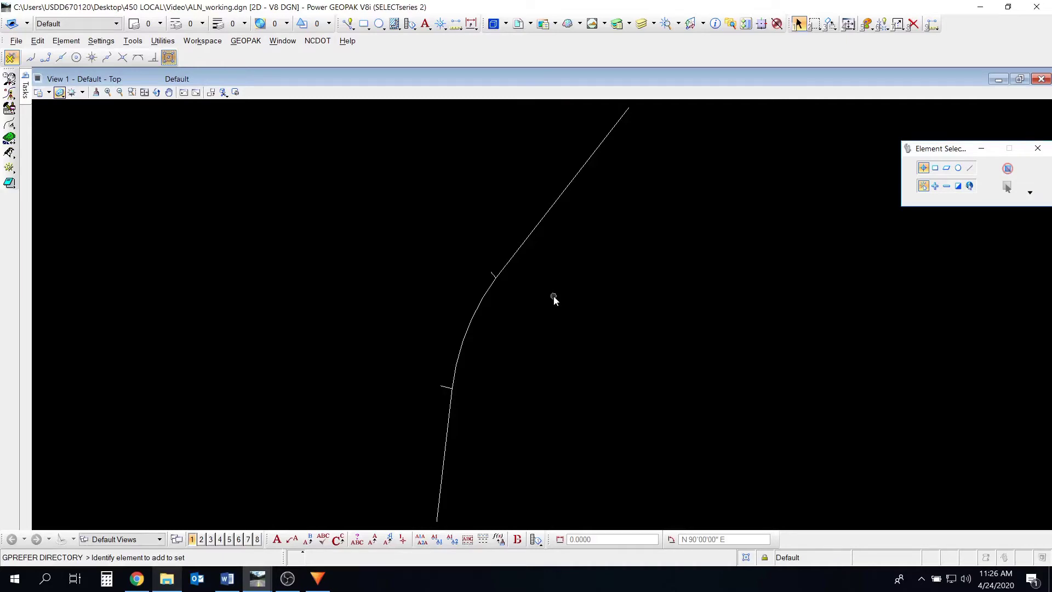
pyautogui.click(245, 41)
pyautogui.moveTo(283, 41)
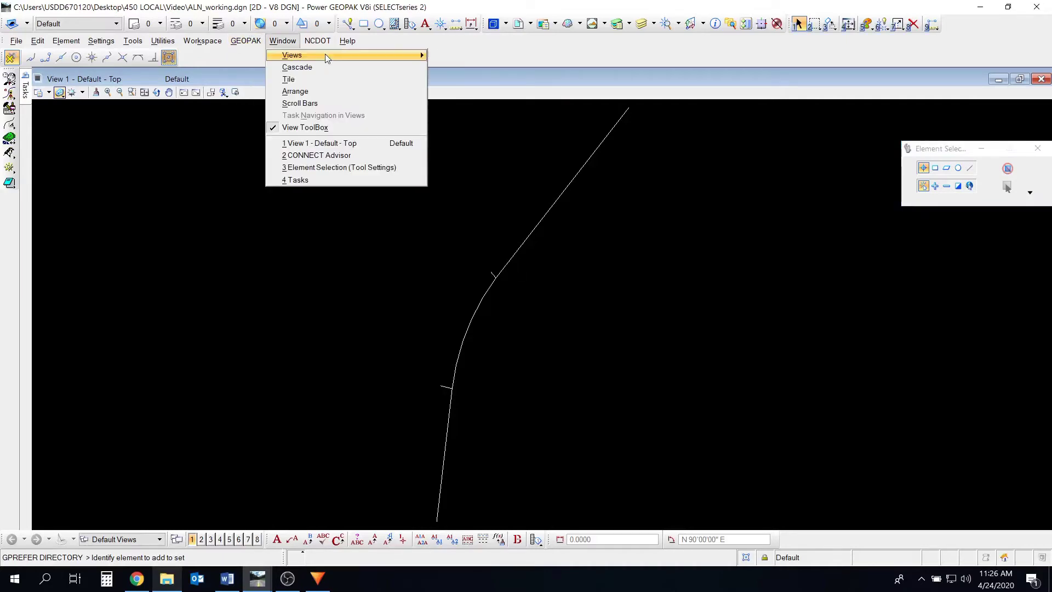
pyautogui.click(245, 43)
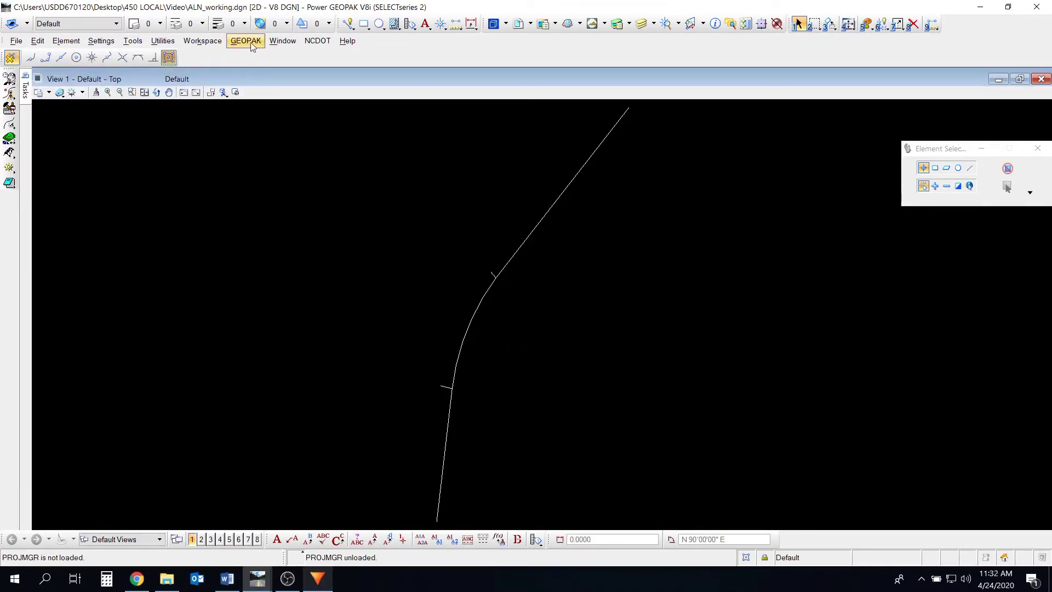
# Step: Open MCKINNEY.prj from the GPK directory in Project Manager and enter the project as its listed user
pyautogui.click(10, 80)
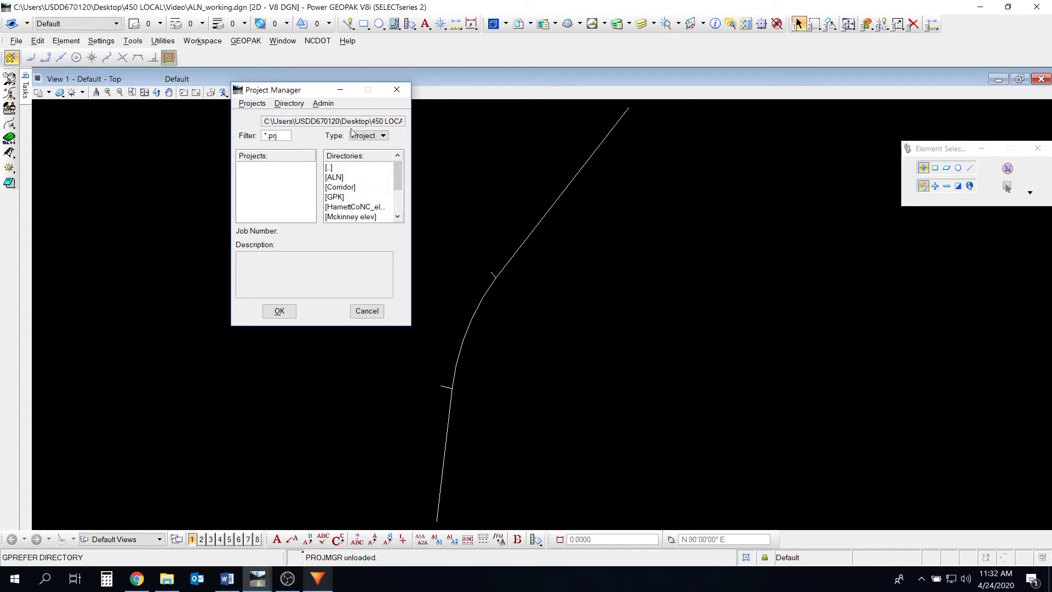
pyautogui.doubleClick(357, 200)
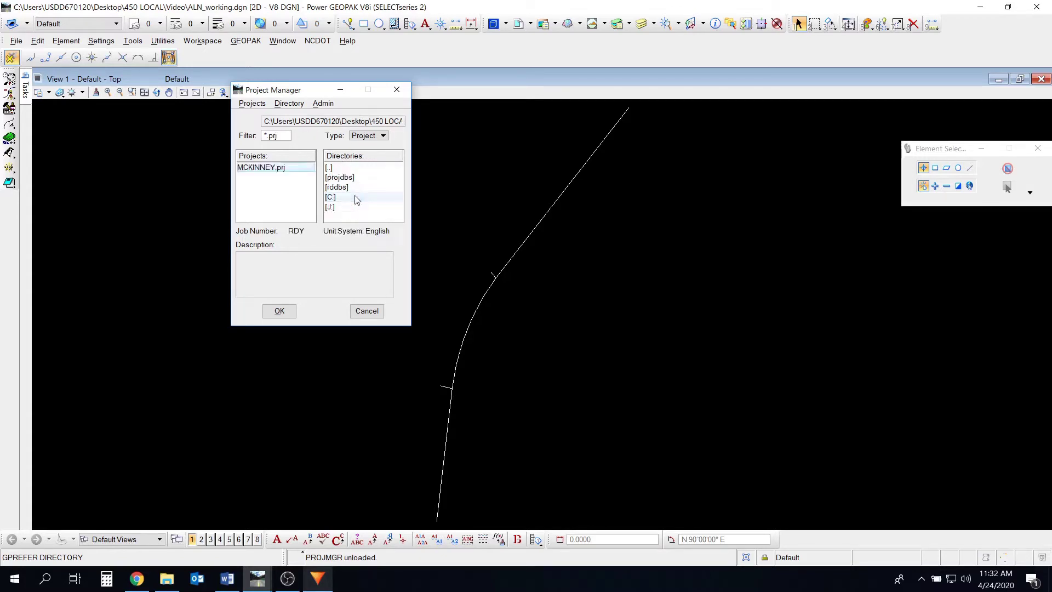
pyautogui.doubleClick(275, 171)
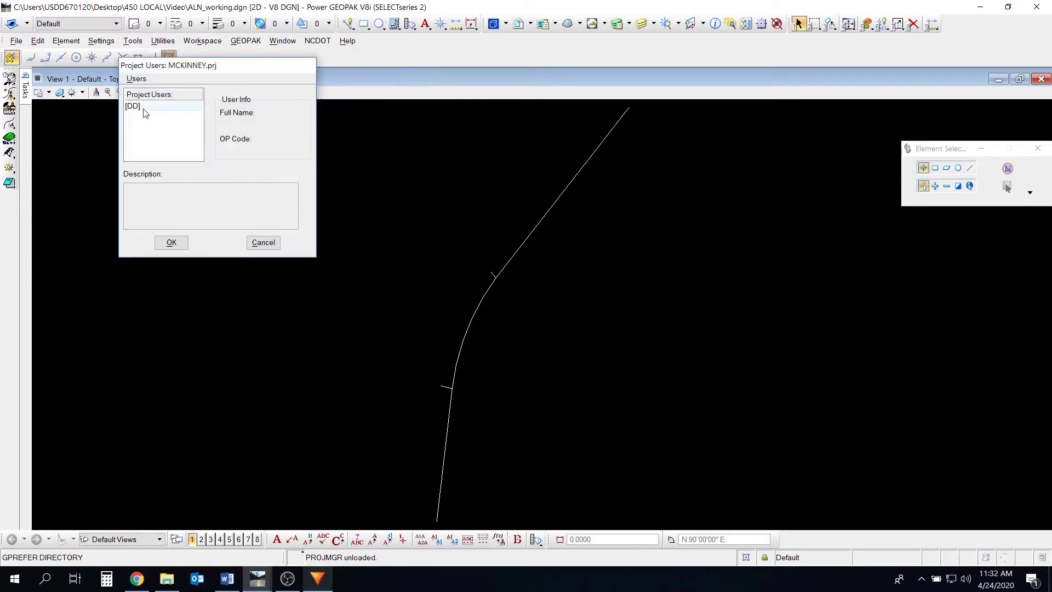
pyautogui.click(137, 80)
pyautogui.click(186, 121)
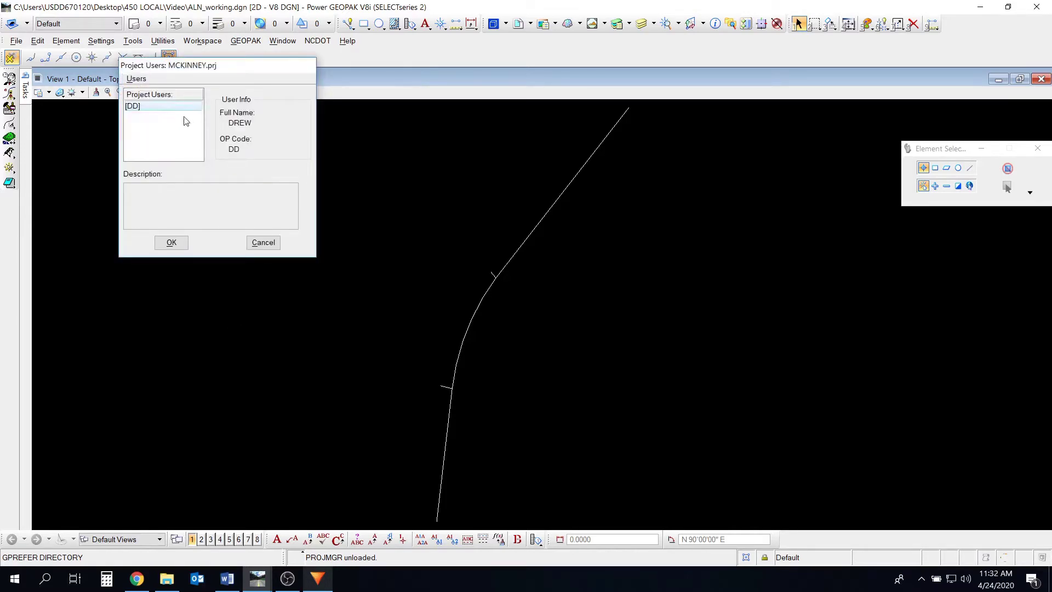
pyautogui.doubleClick(157, 107)
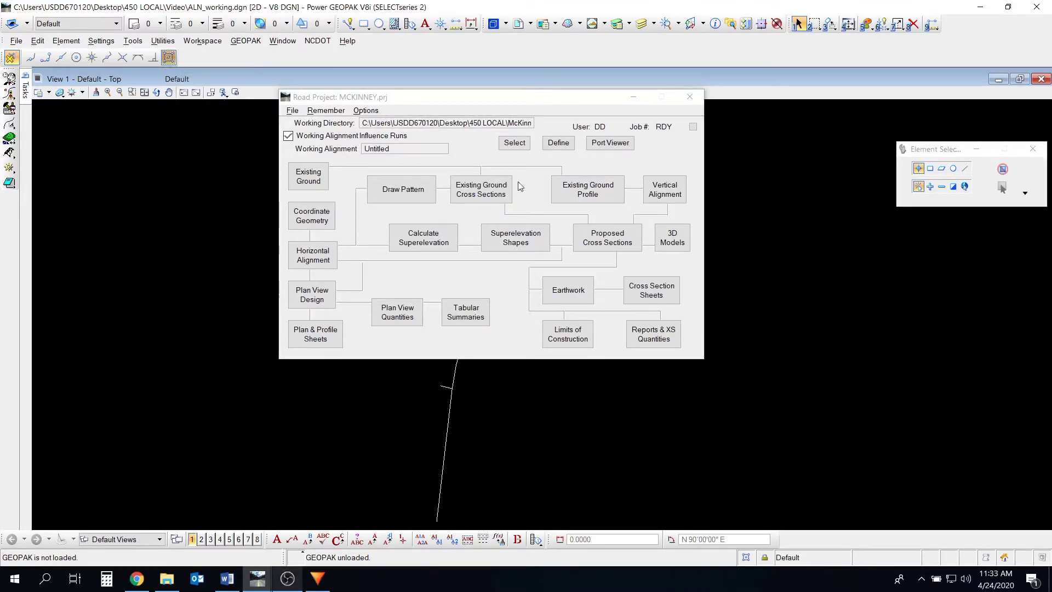
# Step: Open the Horizontal Alignment tools from the road project and move the Coordinate Geometry window clear of the alignment
pyautogui.click(323, 260)
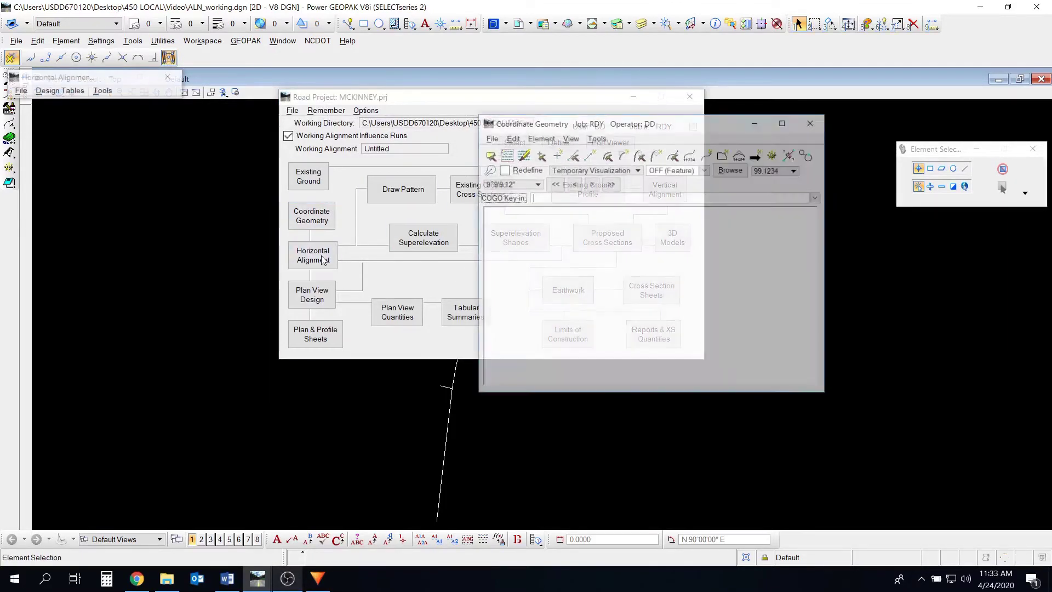
pyautogui.moveTo(575, 124); pyautogui.dragTo(143, 117)
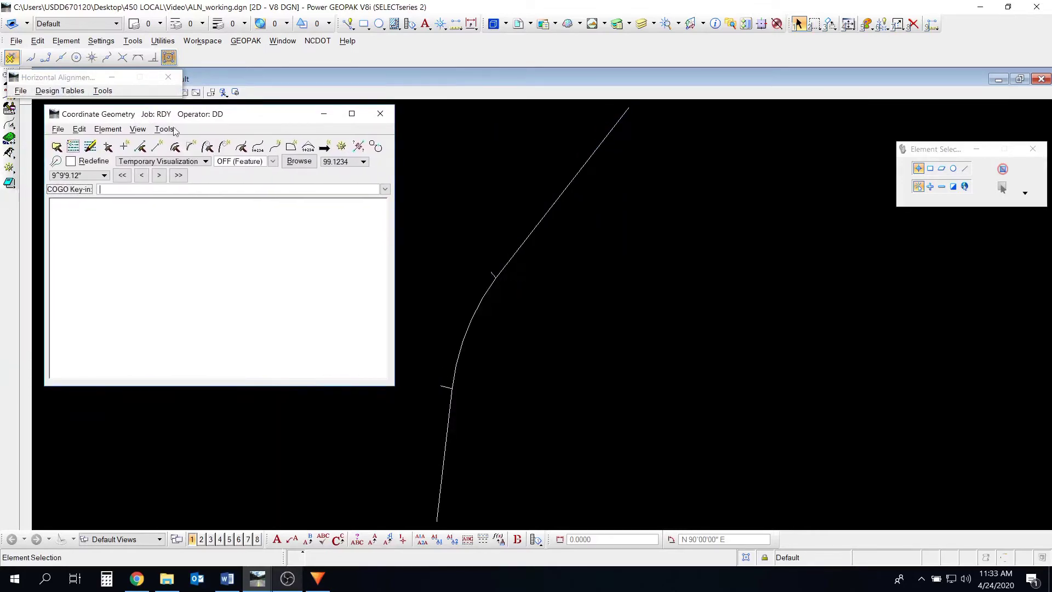
# Step: Select the alignment's upper lines, the arc and the lower line one by one to examine its separate segments
pyautogui.scroll(-2, 521, 300)
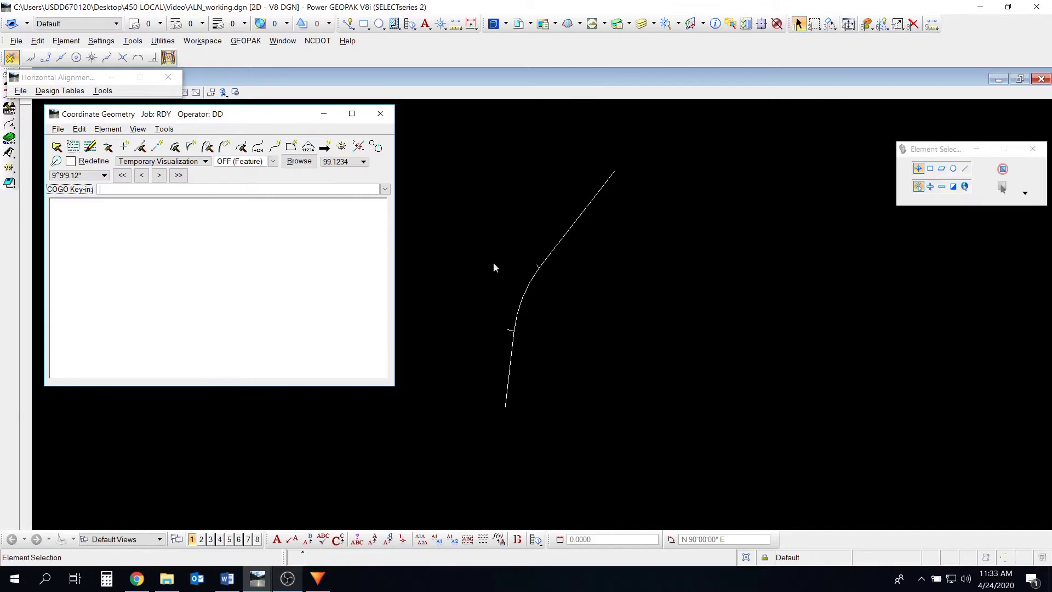
pyautogui.click(145, 149)
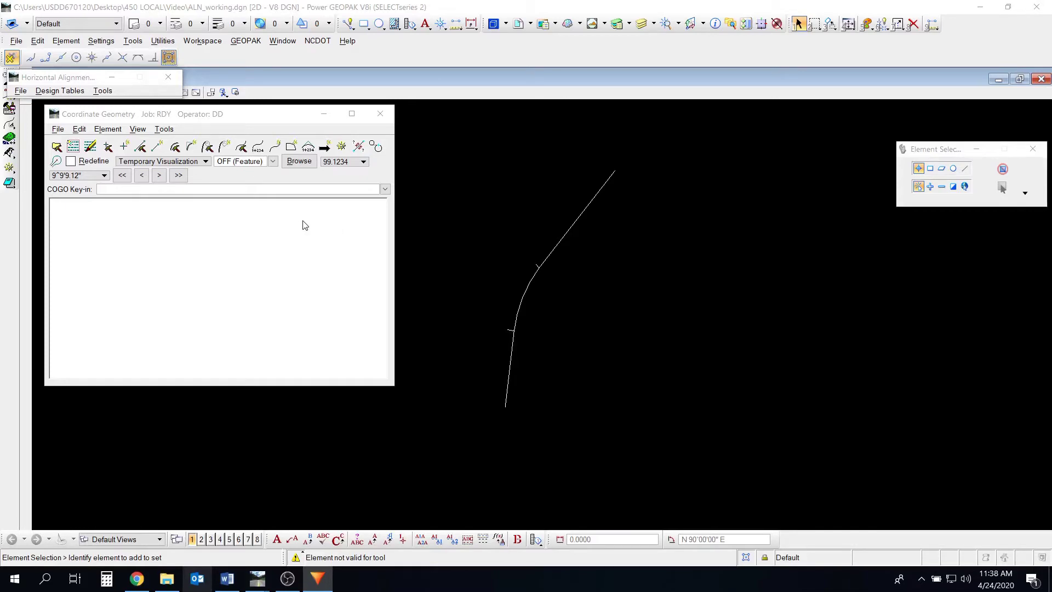
pyautogui.click(578, 224)
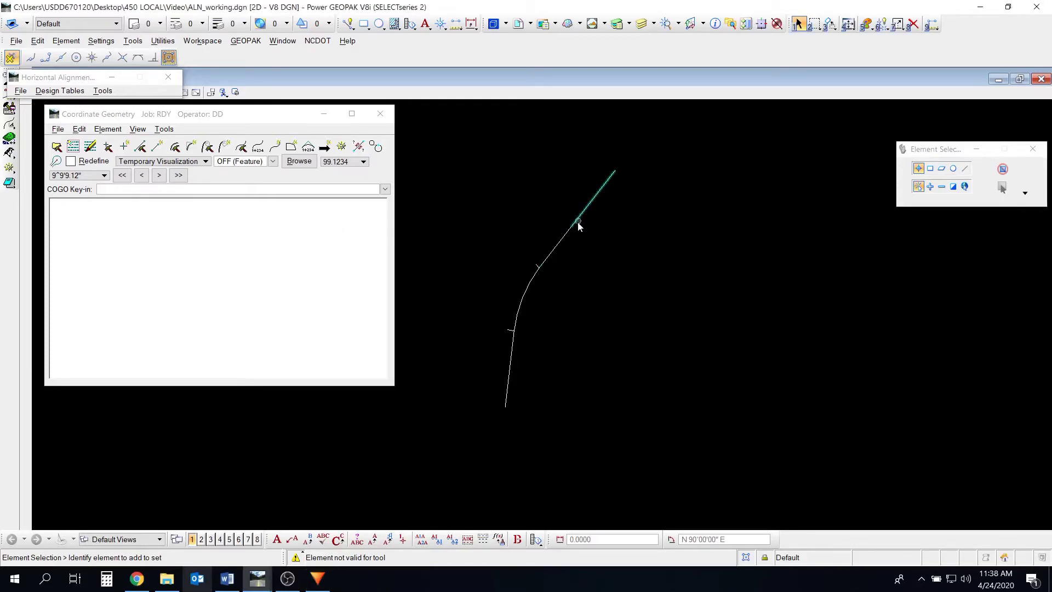
pyautogui.click(580, 219)
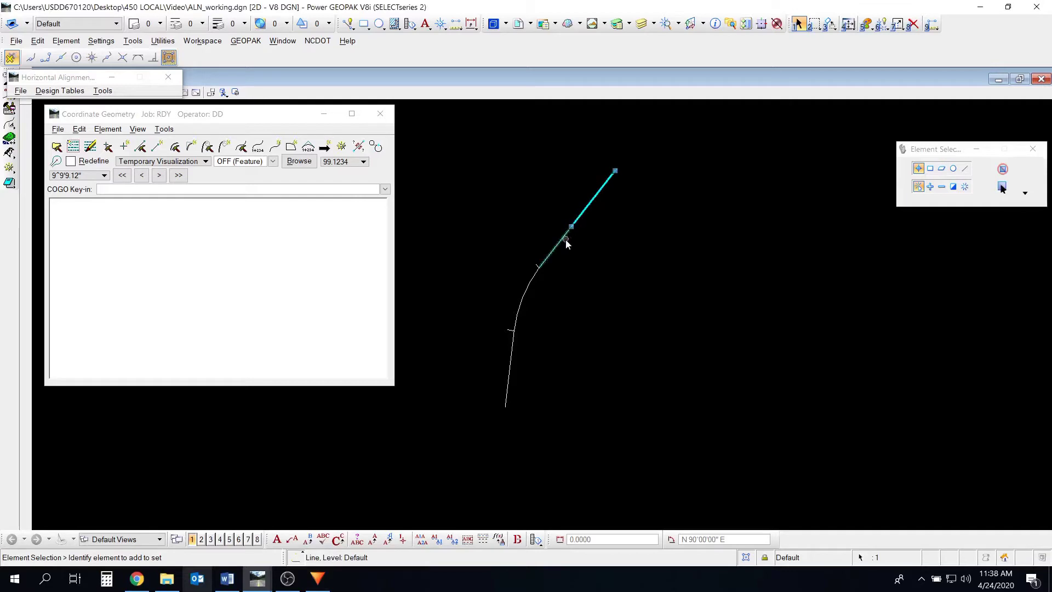
pyautogui.click(565, 236)
pyautogui.click(527, 290)
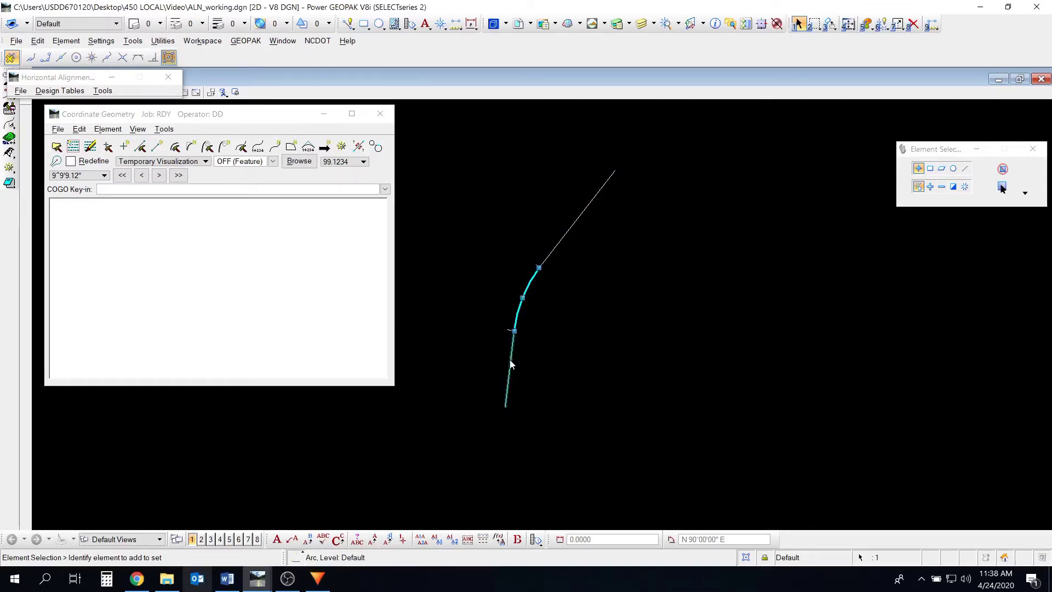
pyautogui.click(511, 365)
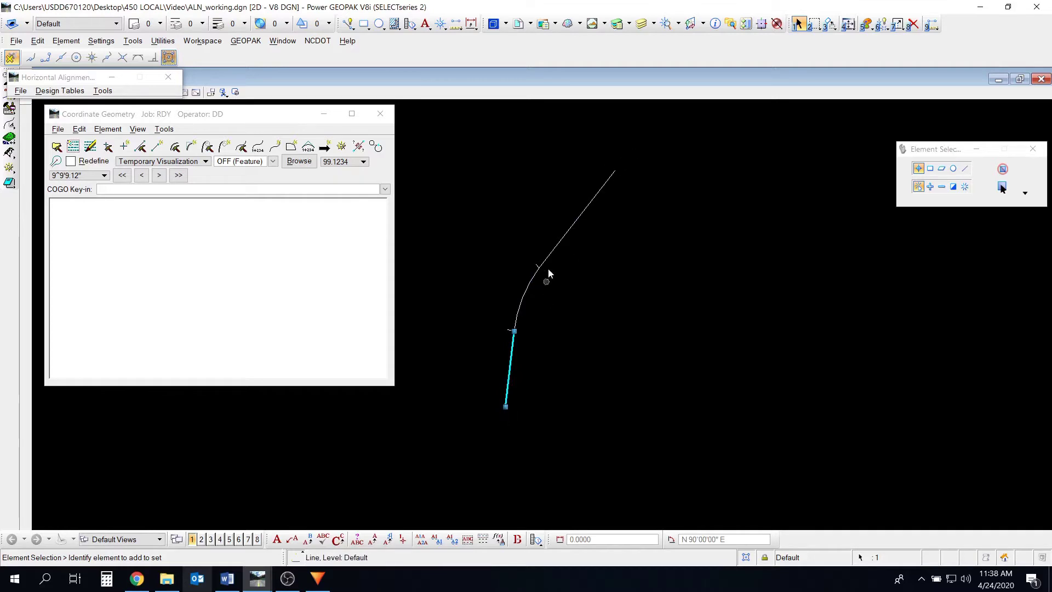
# Step: Start storing a COGO point named 1000 with Auto Increment enabled and its coordinates taken from a data point
pyautogui.click(125, 147)
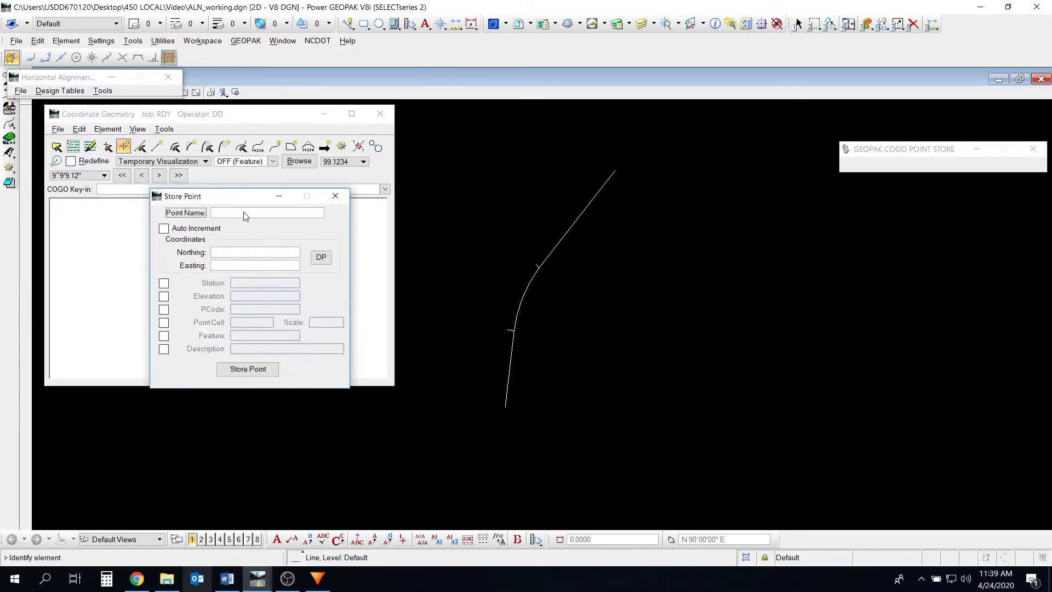
pyautogui.click(264, 213)
pyautogui.click(173, 230)
pyautogui.click(322, 264)
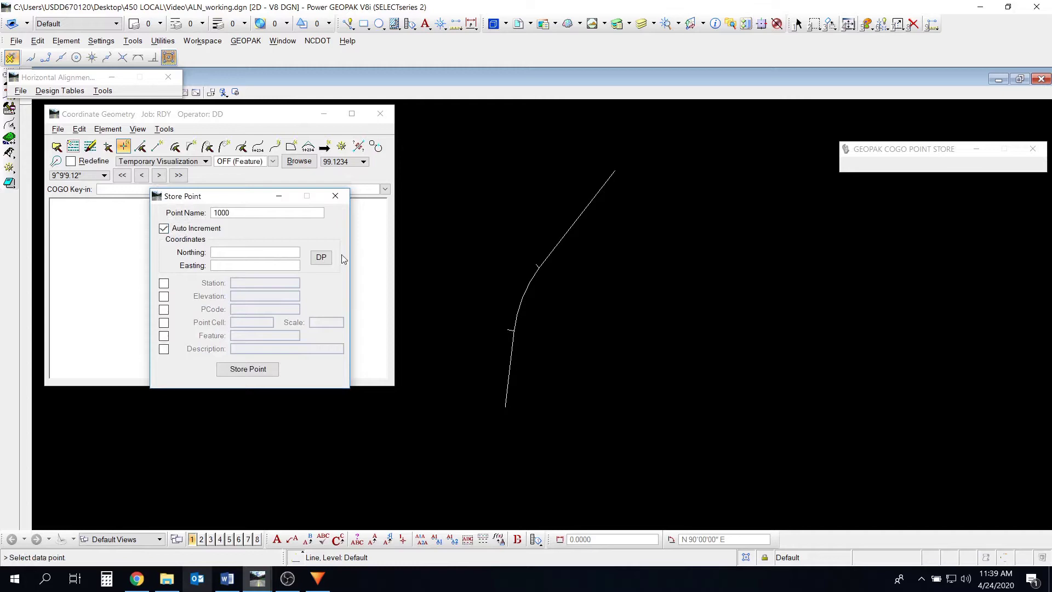
# Step: Snap with keypoint to the lower end of the alignment and store its coordinates as point 1000
pyautogui.scroll(4, 505, 405)
pyautogui.middleClick(510, 418)
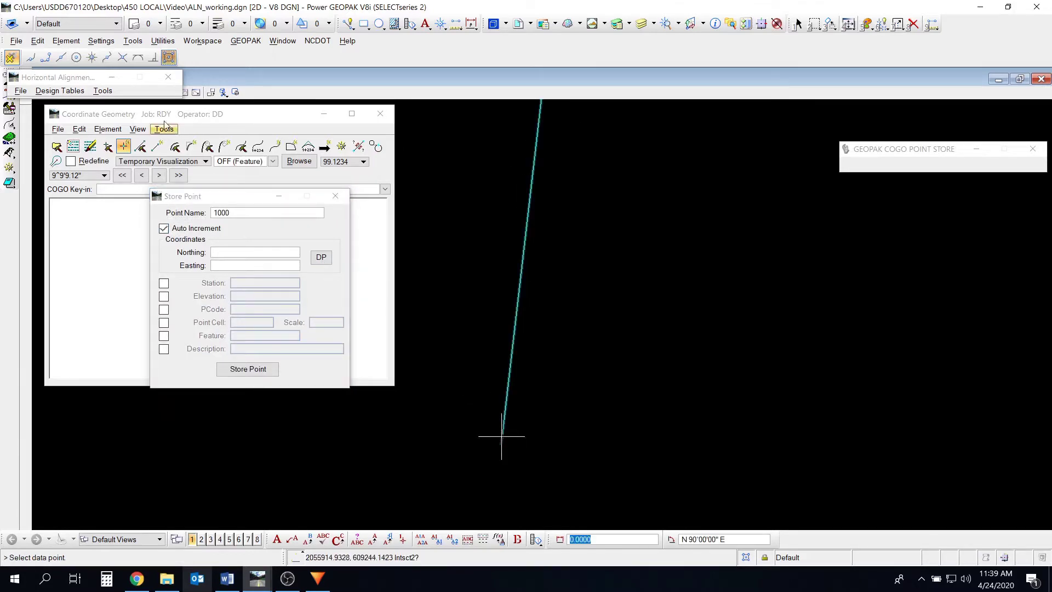
pyautogui.click(45, 57)
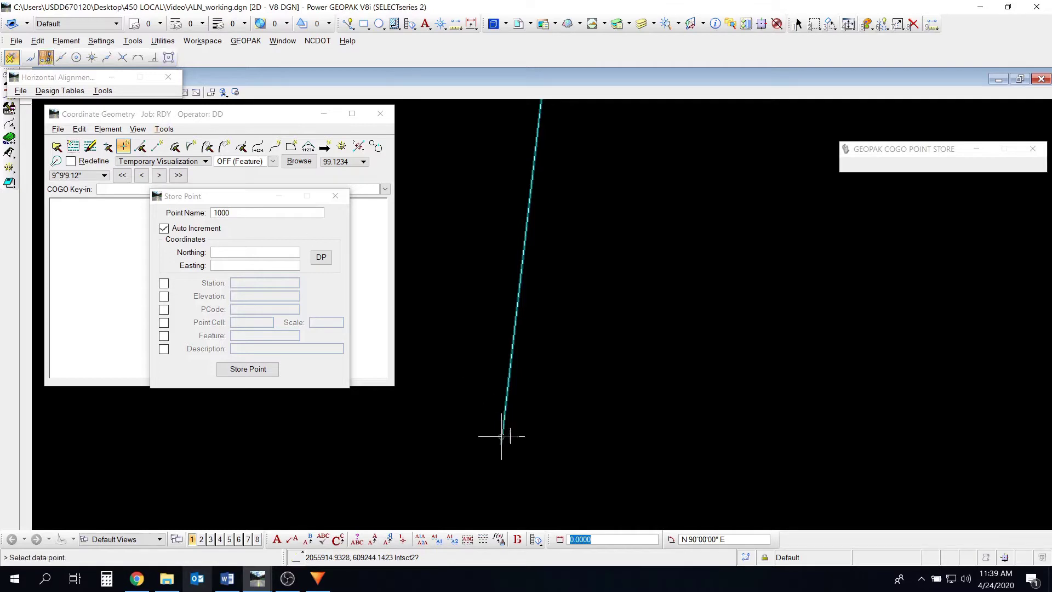
pyautogui.middleClick(498, 439)
pyautogui.click(500, 439)
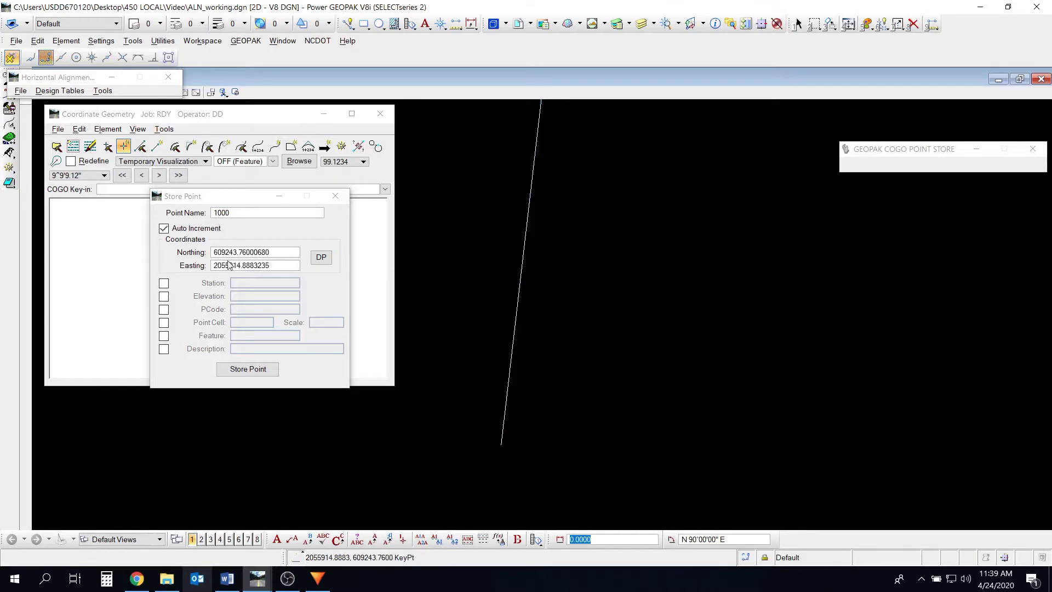
pyautogui.click(259, 371)
pyautogui.scroll(-2, 599, 425)
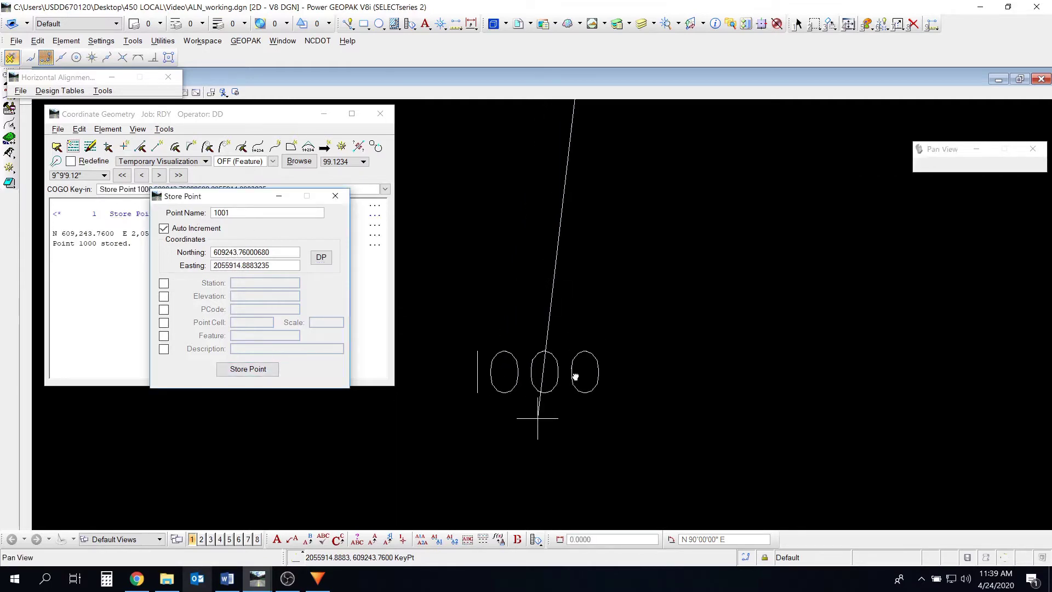
# Step: Examine the stored point labels at both ends of the alignment and at both ends of the curve
pyautogui.scroll(-5, 540, 347)
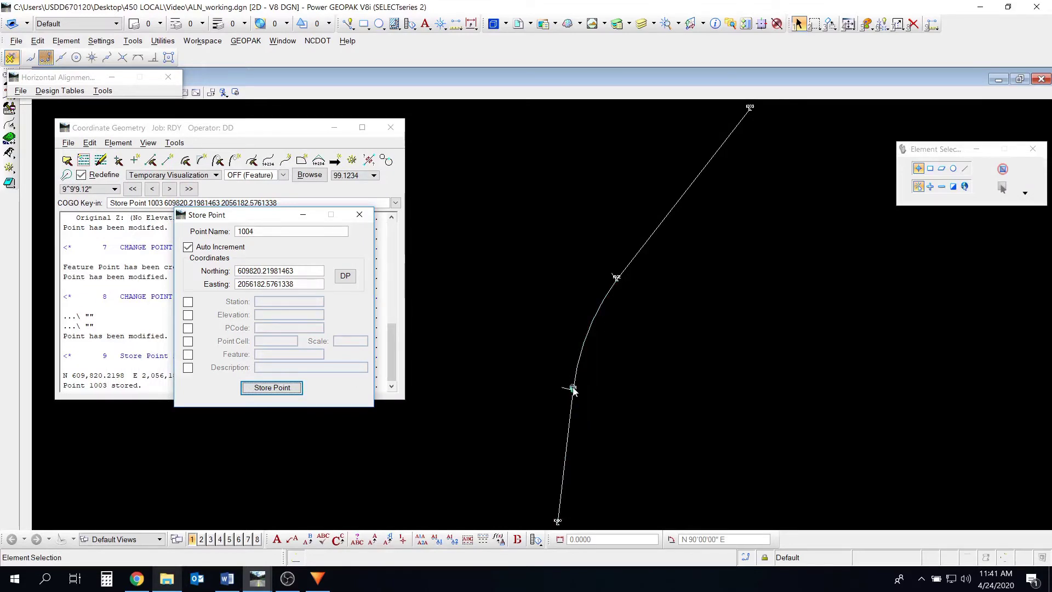
pyautogui.scroll(3, 572, 393)
pyautogui.scroll(-5, 609, 363)
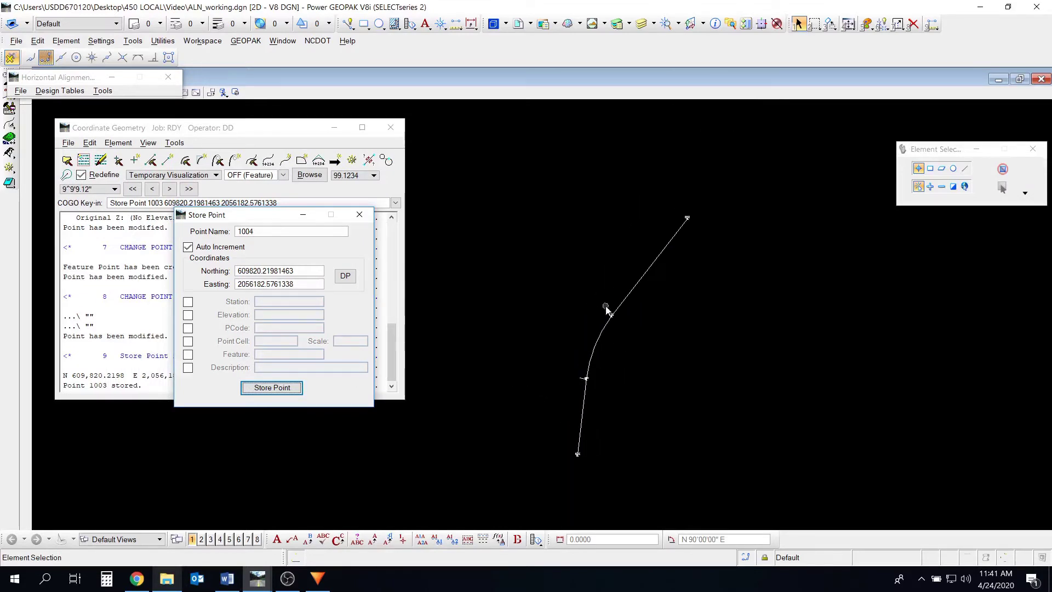
pyautogui.scroll(4, 609, 303)
pyautogui.scroll(-3, 611, 306)
pyautogui.moveTo(611, 319)
pyautogui.mouseDown(button='middle')
pyautogui.moveTo(632, 282)
pyautogui.moveTo(610, 300)
pyautogui.mouseUp(button='middle')
pyautogui.scroll(-2, 640, 280)
pyautogui.scroll(2, 609, 301)
# Step: Review the COGO output and check points 1000 to 1003 in the Navigator's point list, closing the Navigator when done
pyautogui.click(245, 132)
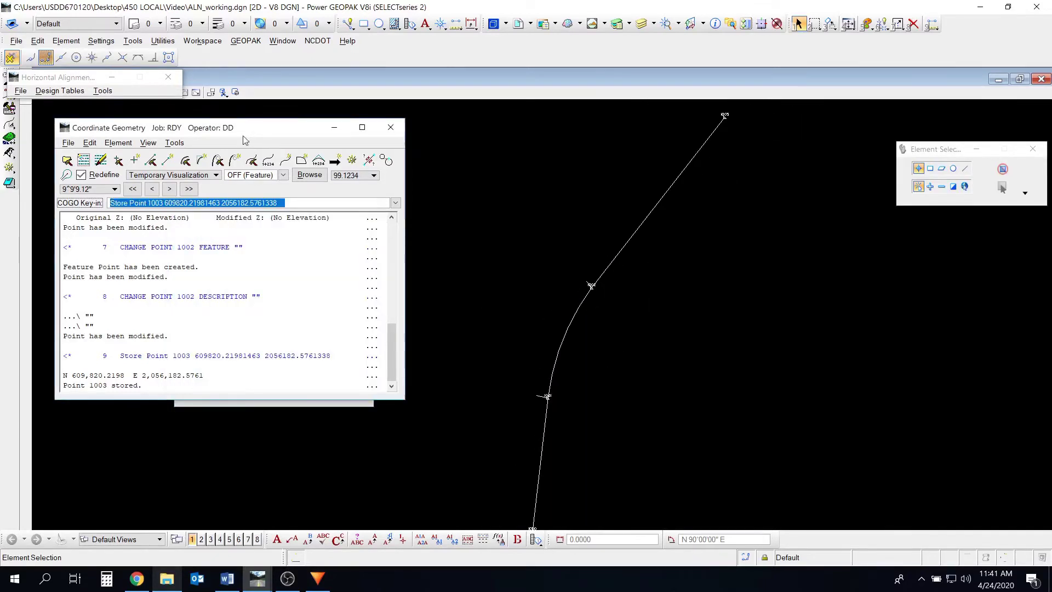
pyautogui.scroll(2, 219, 351)
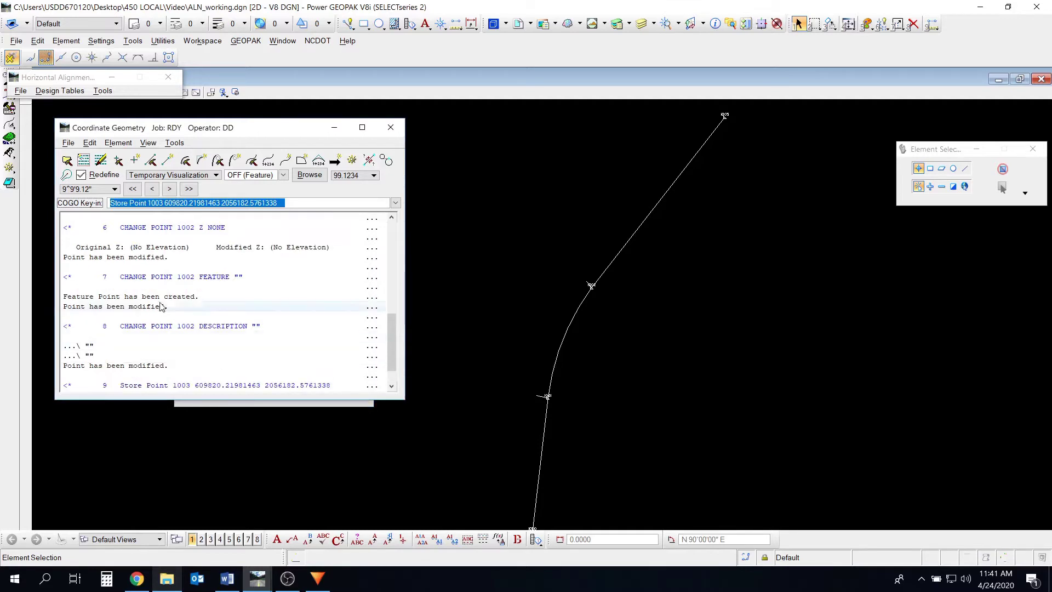
pyautogui.scroll(-2, 241, 314)
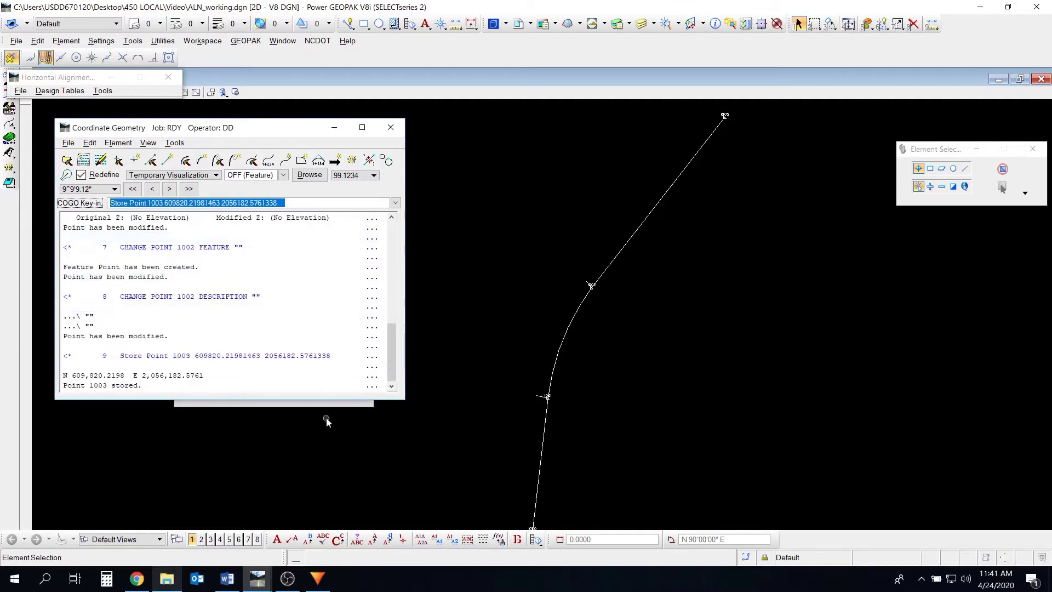
pyautogui.click(351, 160)
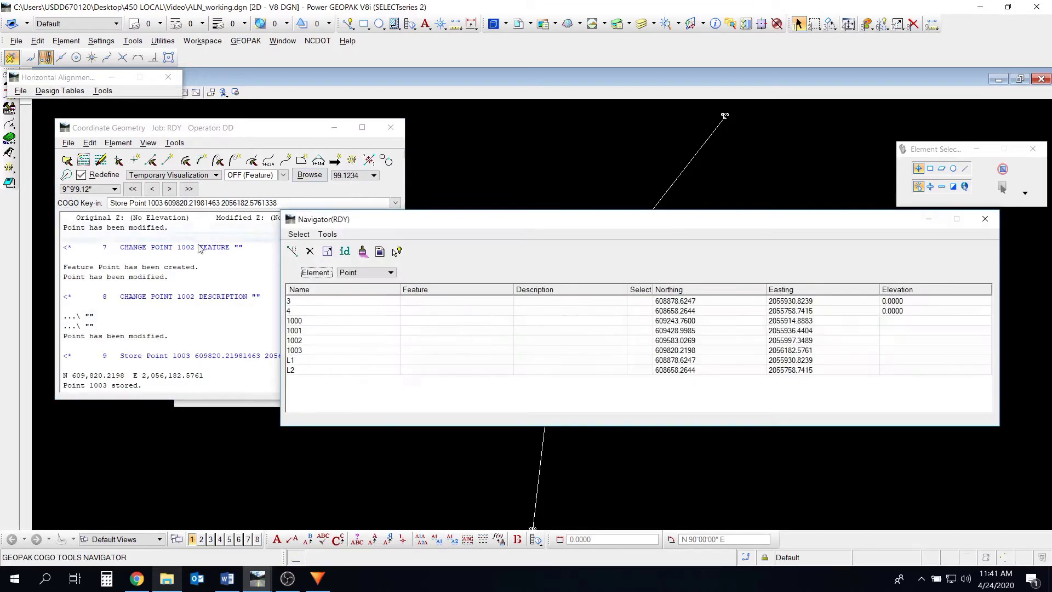
pyautogui.doubleClick(317, 324)
pyautogui.moveTo(317, 322); pyautogui.dragTo(321, 360)
pyautogui.click(985, 220)
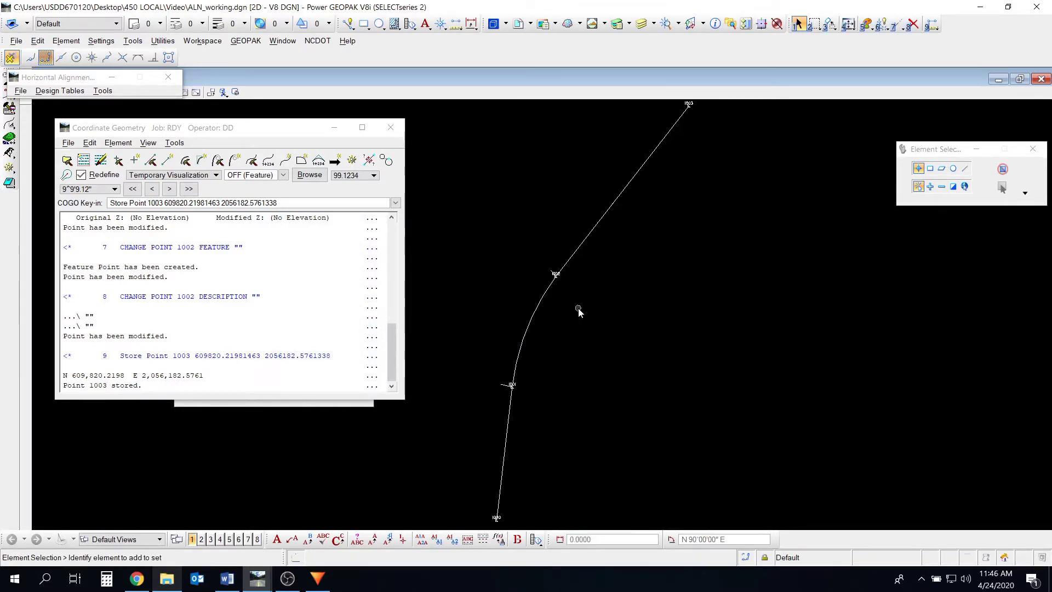
# Step: Start a Store Curve By Tangents definition for the arc, named C1, with Radius as its element
pyautogui.click(539, 313)
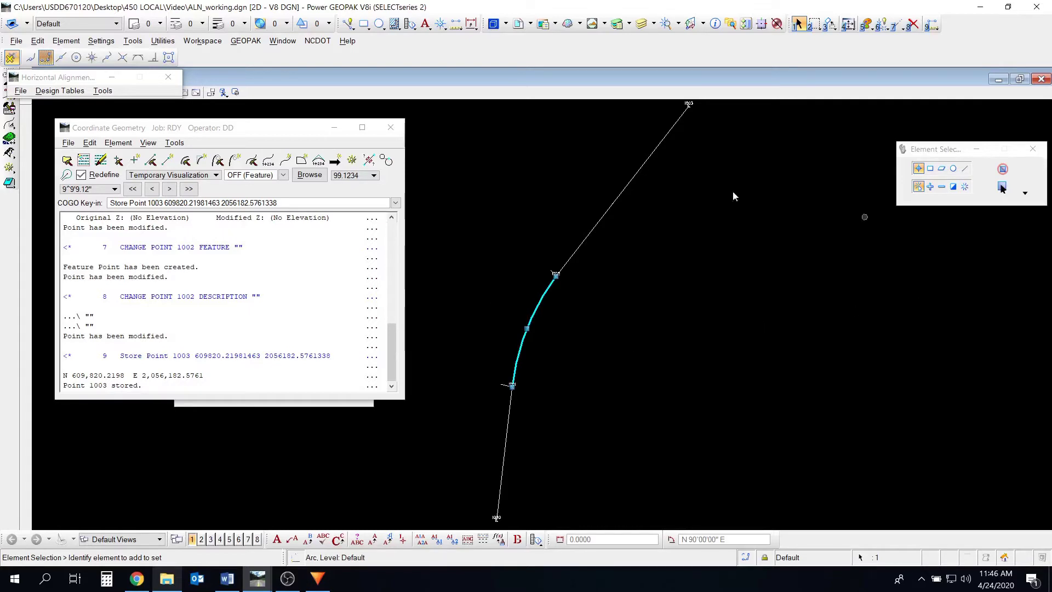
pyautogui.click(201, 160)
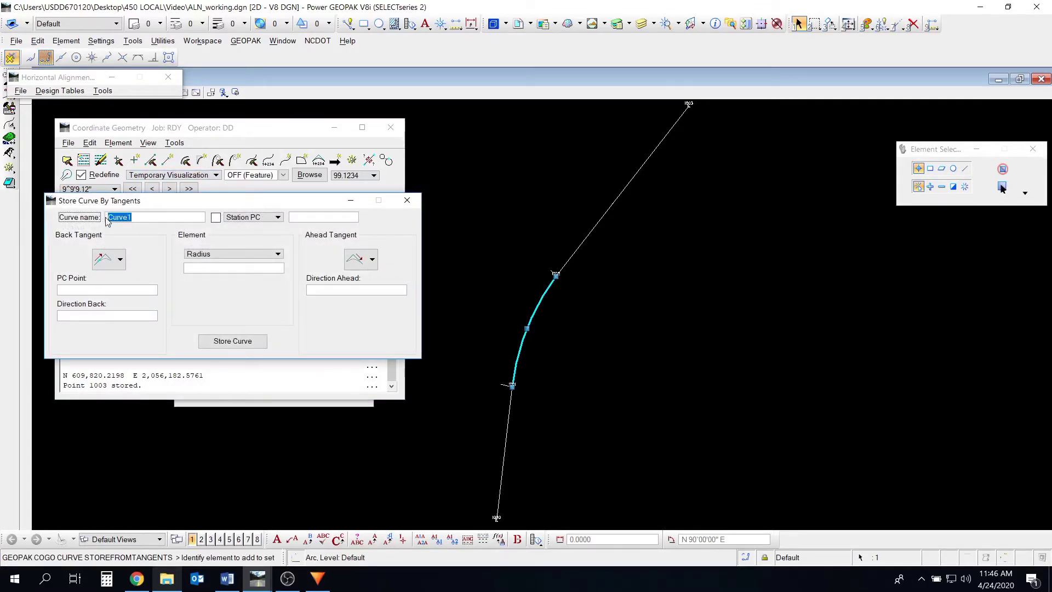
pyautogui.write('C1')
pyautogui.click(250, 255)
pyautogui.click(251, 260)
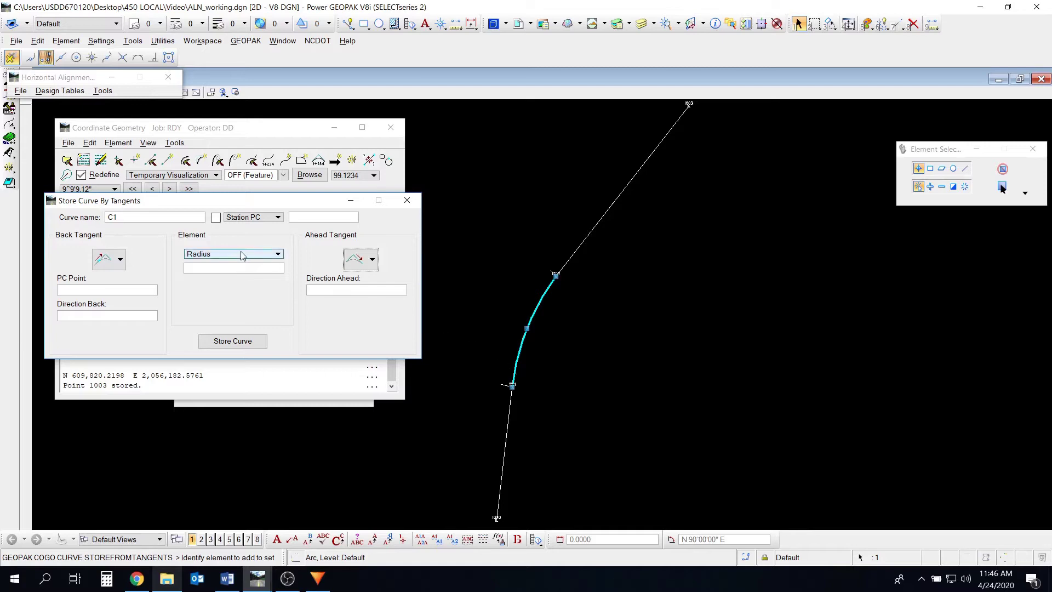
# Step: Set curve C1's back tangent to be defined by Point Back and PI Point
pyautogui.click(110, 261)
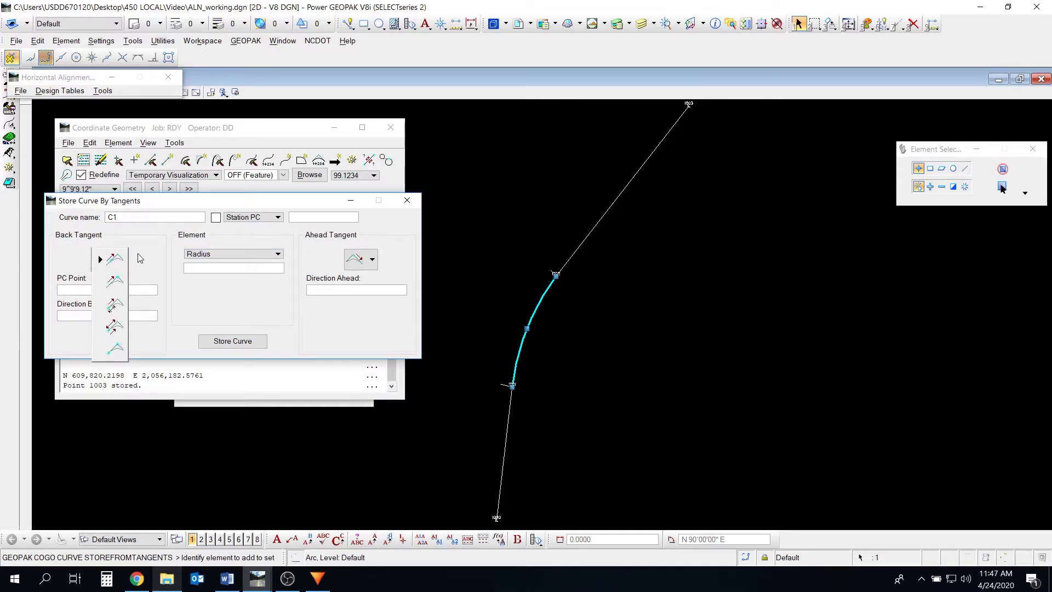
pyautogui.click(119, 351)
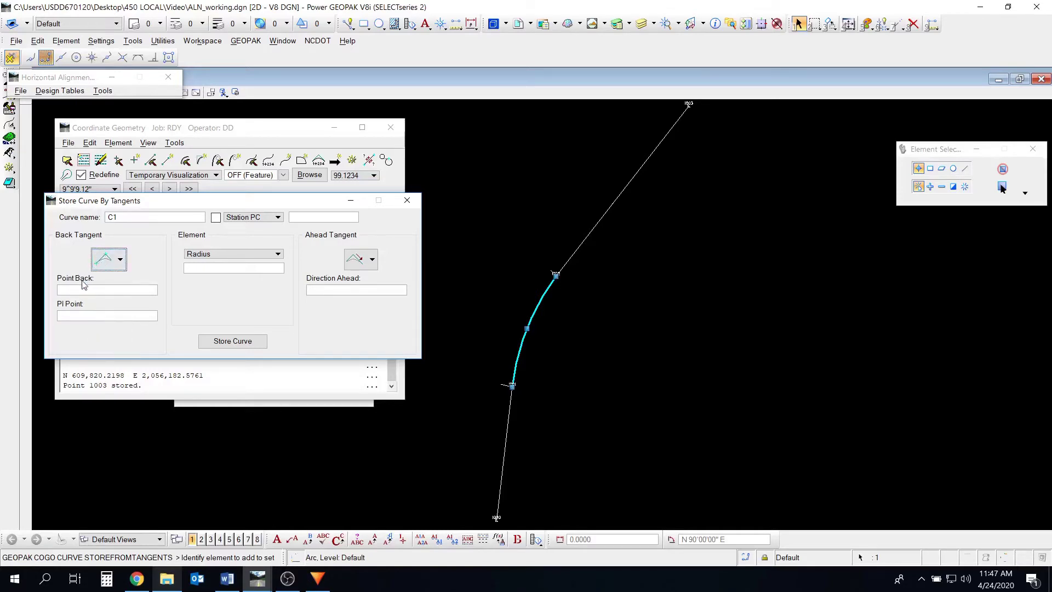
pyautogui.click(92, 314)
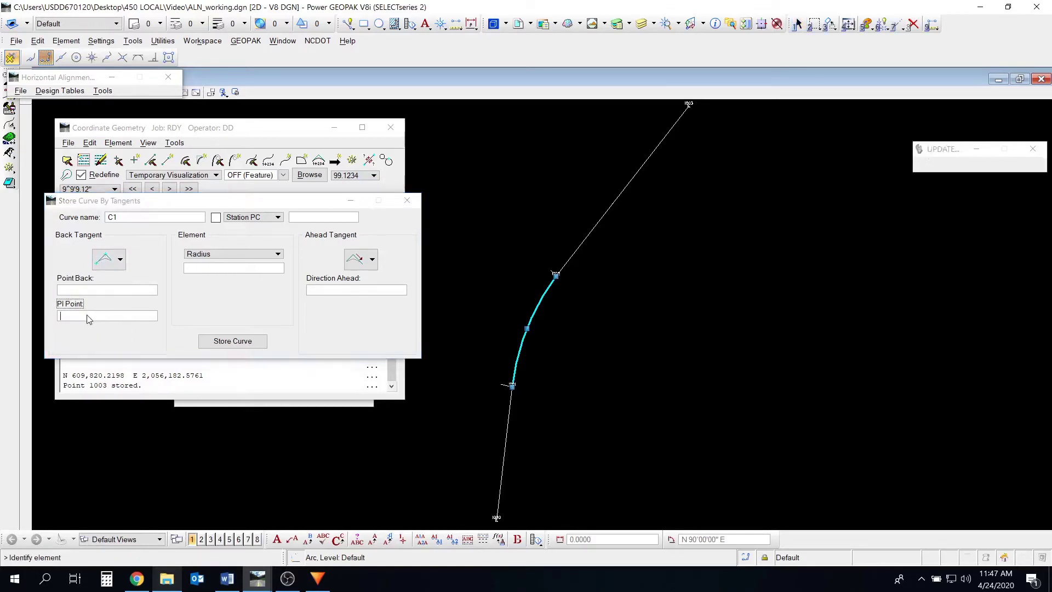
# Step: Extend the lower tangent line past point 1001 and well beyond the curve
pyautogui.click(512, 385)
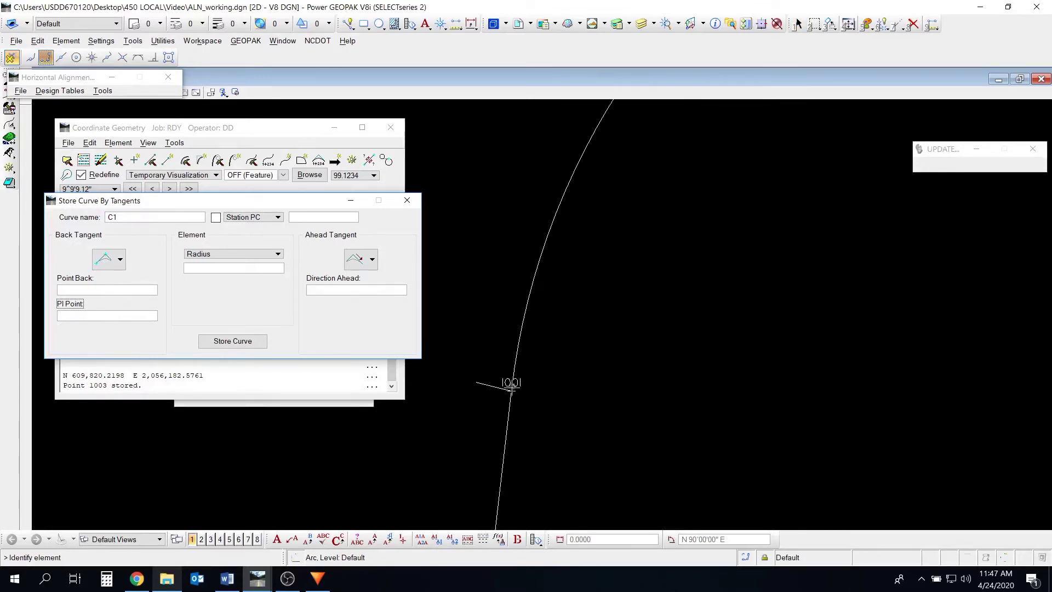
pyautogui.scroll(1, 518, 383)
pyautogui.moveTo(518, 383); pyautogui.dragTo(478, 418, button='middle')
pyautogui.scroll(-2, 479, 418)
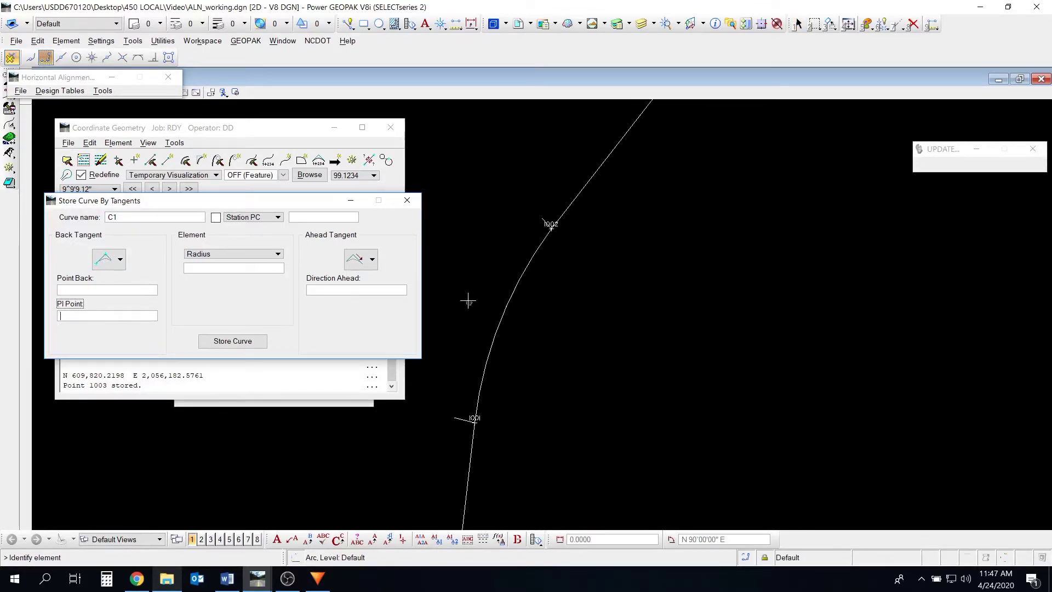
pyautogui.click(812, 26)
pyautogui.click(798, 25)
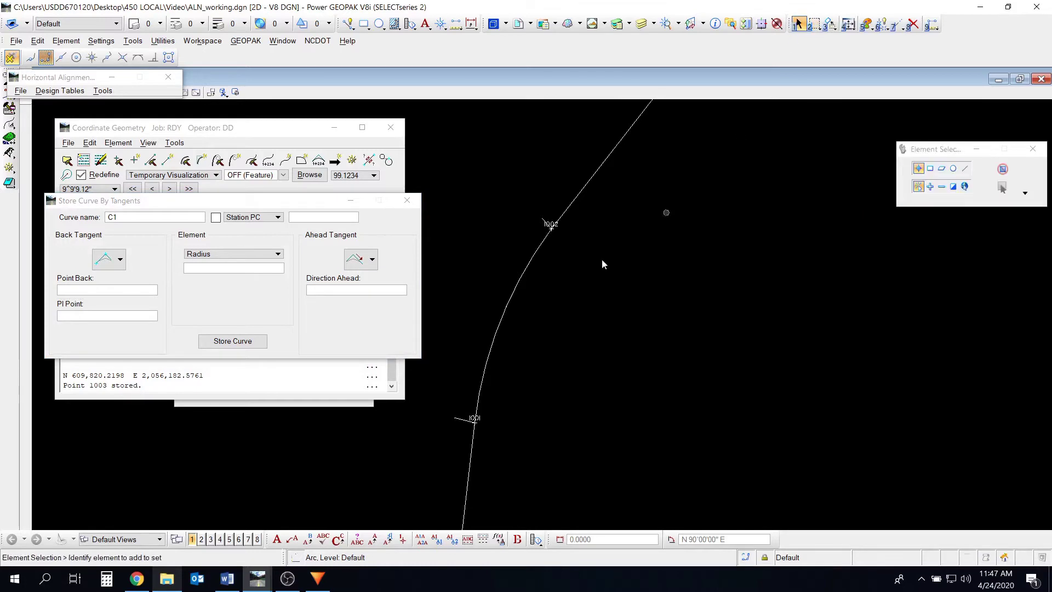
pyautogui.moveTo(564, 285); pyautogui.dragTo(656, 249, button='middle')
pyautogui.press('7')
pyautogui.press('4')
pyautogui.click(564, 410)
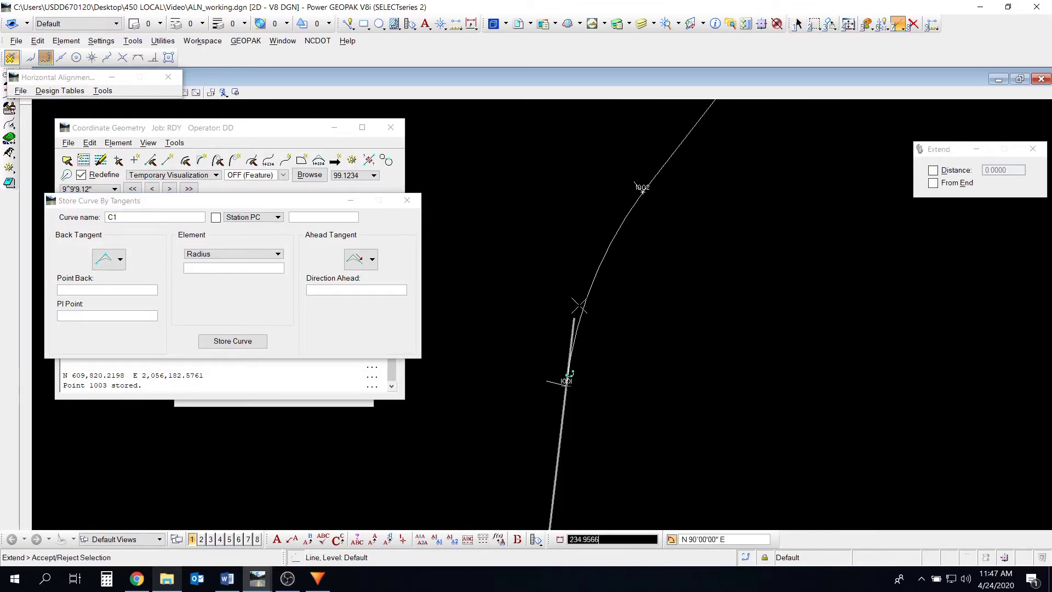
pyautogui.click(589, 146)
pyautogui.moveTo(710, 201); pyautogui.dragTo(653, 266, button='middle')
pyautogui.click(637, 194)
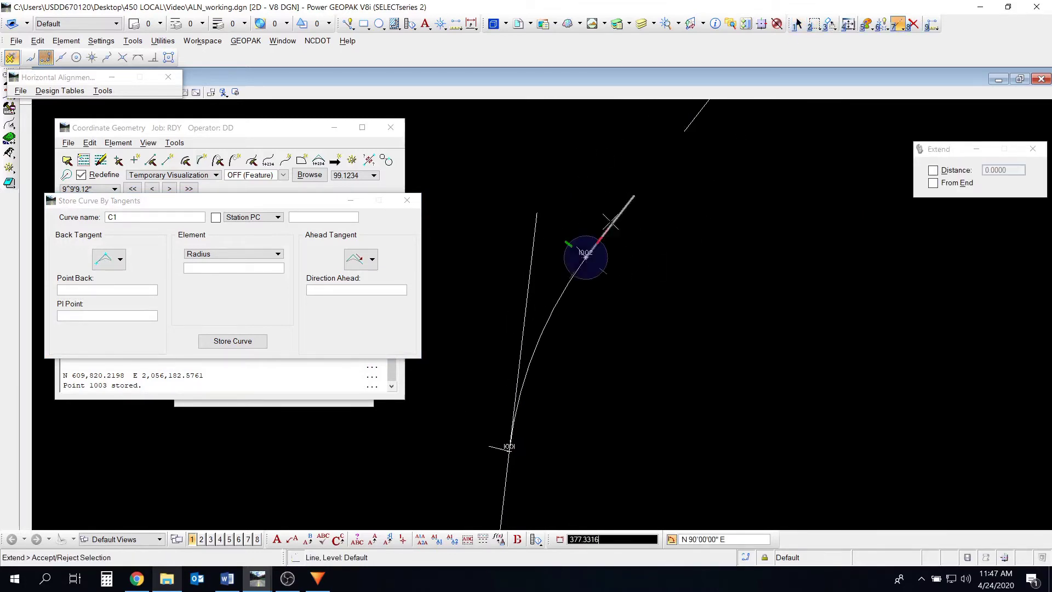
pyautogui.moveTo(521, 304); pyautogui.dragTo(570, 267, button='middle')
pyautogui.moveTo(702, 182); pyautogui.dragTo(616, 294, button='middle')
pyautogui.rightClick(627, 277)
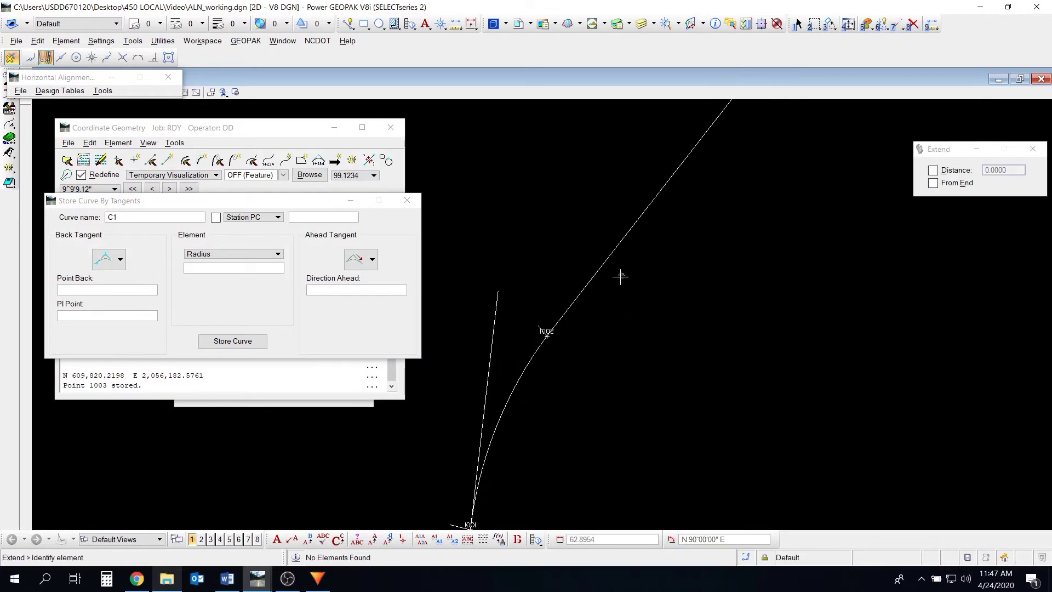
# Step: Extend the upper tangent line back past point 1002 until it crosses the extended lower tangent
pyautogui.press('7')
pyautogui.press('4')
pyautogui.click(568, 309)
pyautogui.moveTo(488, 400); pyautogui.dragTo(601, 329, button='middle')
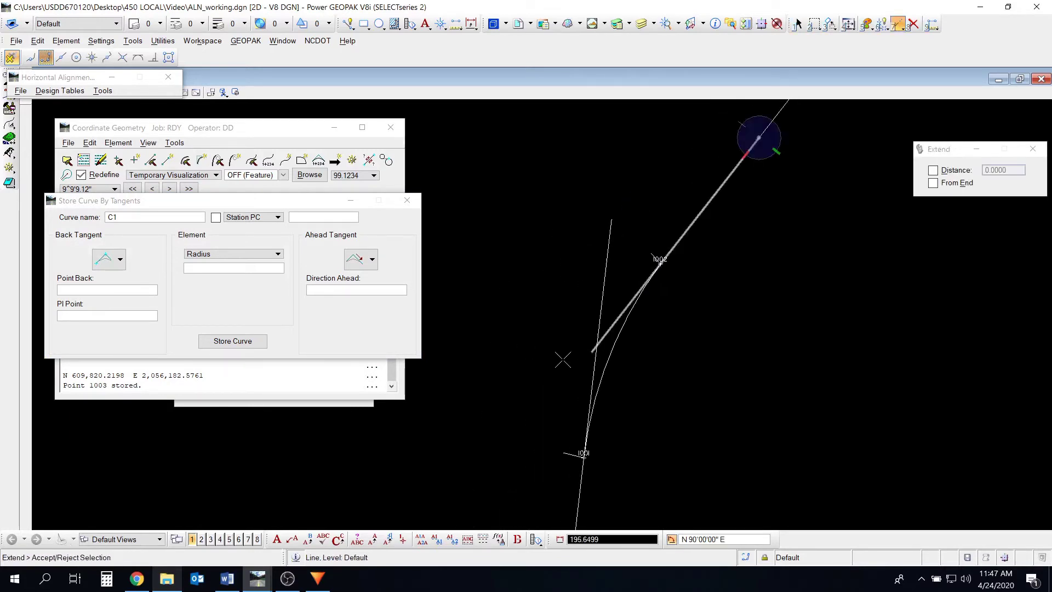
pyautogui.click(550, 378)
pyautogui.click(797, 24)
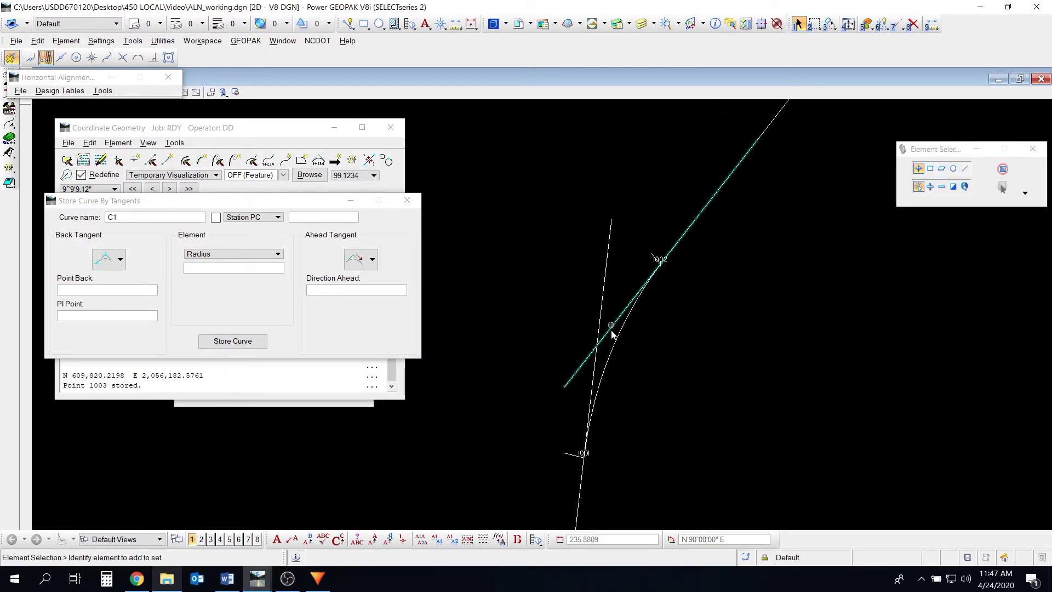
# Step: Store point 1004 at the intersection of the two extended tangent lines, picking its coordinates with the Intersection snap
pyautogui.scroll(2, 600, 349)
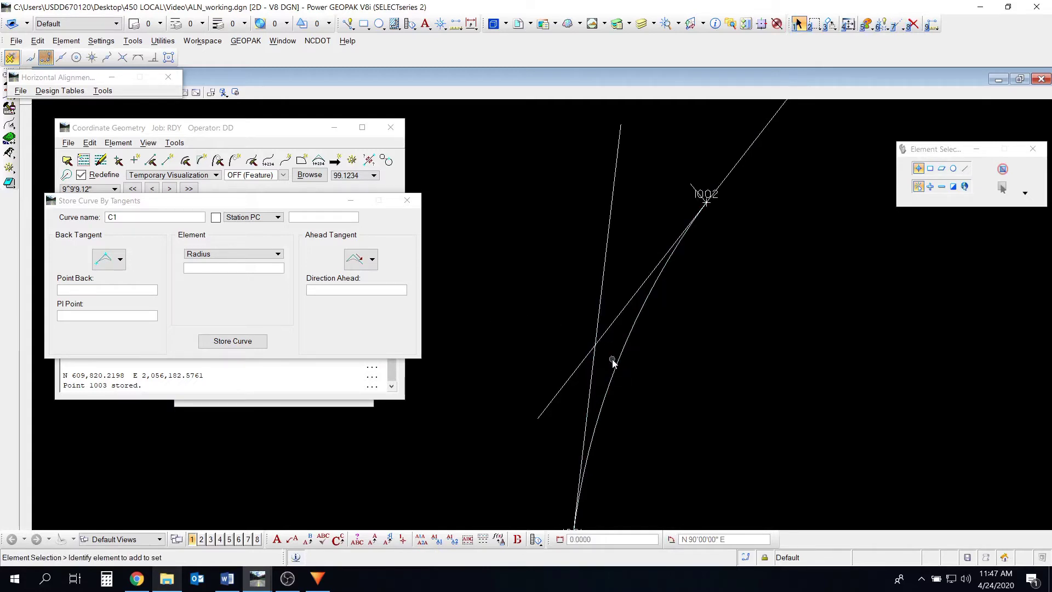
pyautogui.click(134, 160)
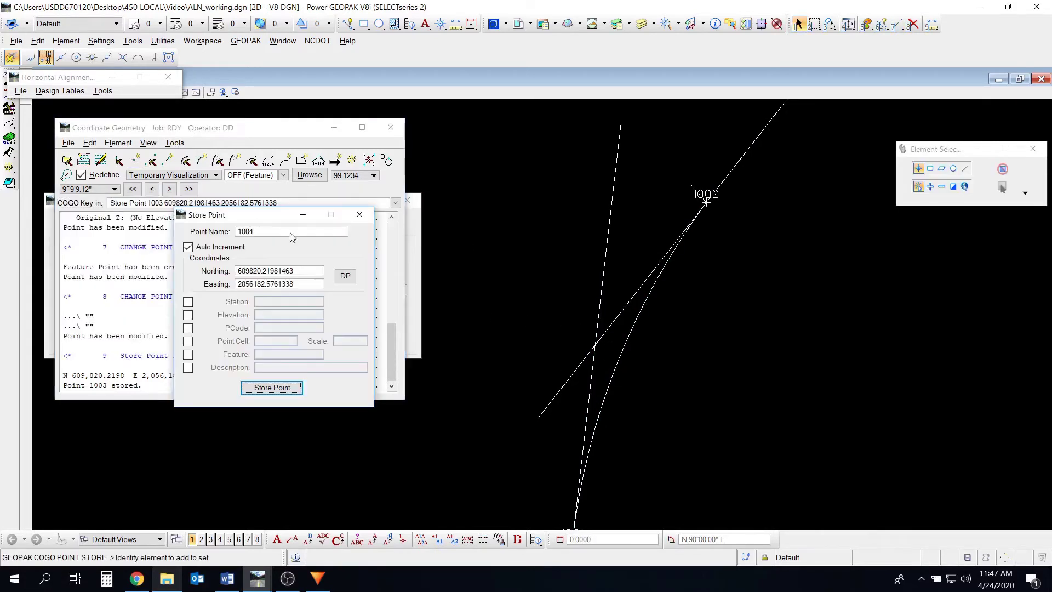
pyautogui.scroll(-1, 746, 183)
pyautogui.moveTo(793, 141); pyautogui.dragTo(561, 396, button='middle')
pyautogui.scroll(2, 579, 318)
pyautogui.scroll(-3, 579, 319)
pyautogui.moveTo(576, 346); pyautogui.dragTo(738, 206, button='middle')
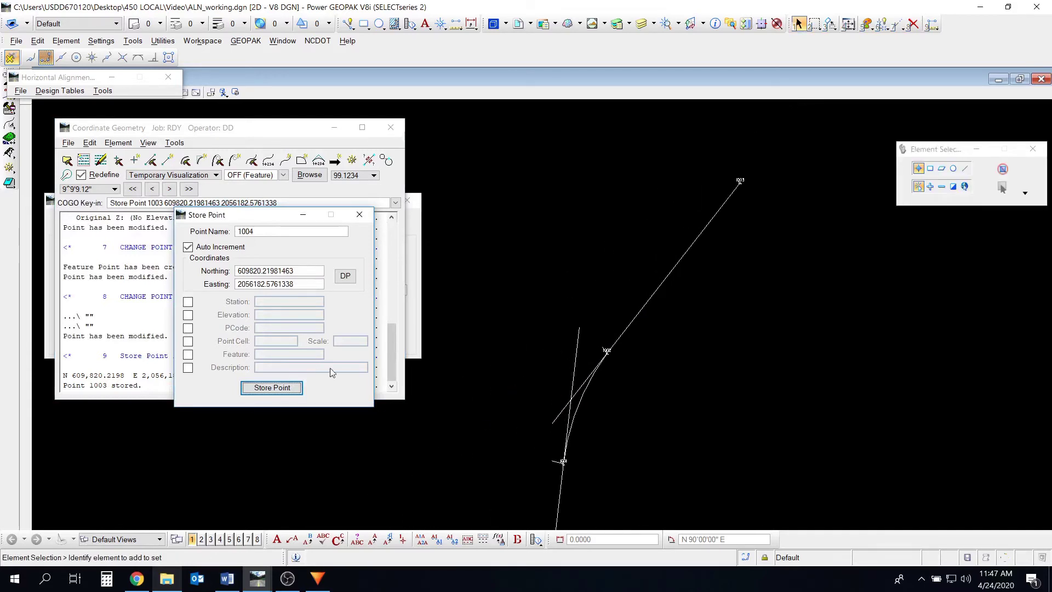
pyautogui.scroll(5, 573, 389)
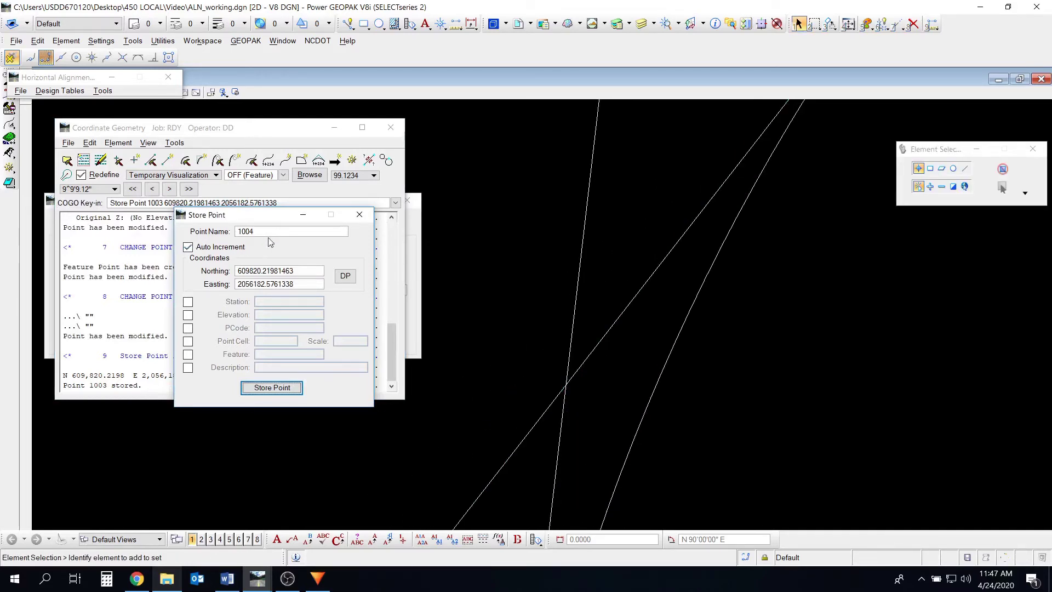
pyautogui.click(345, 275)
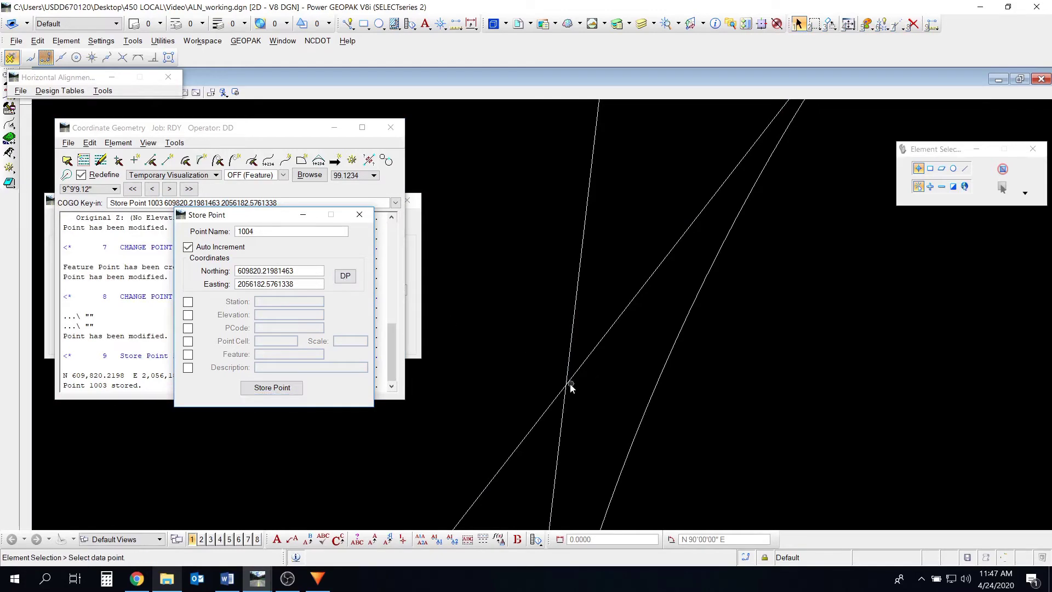
pyautogui.click(123, 57)
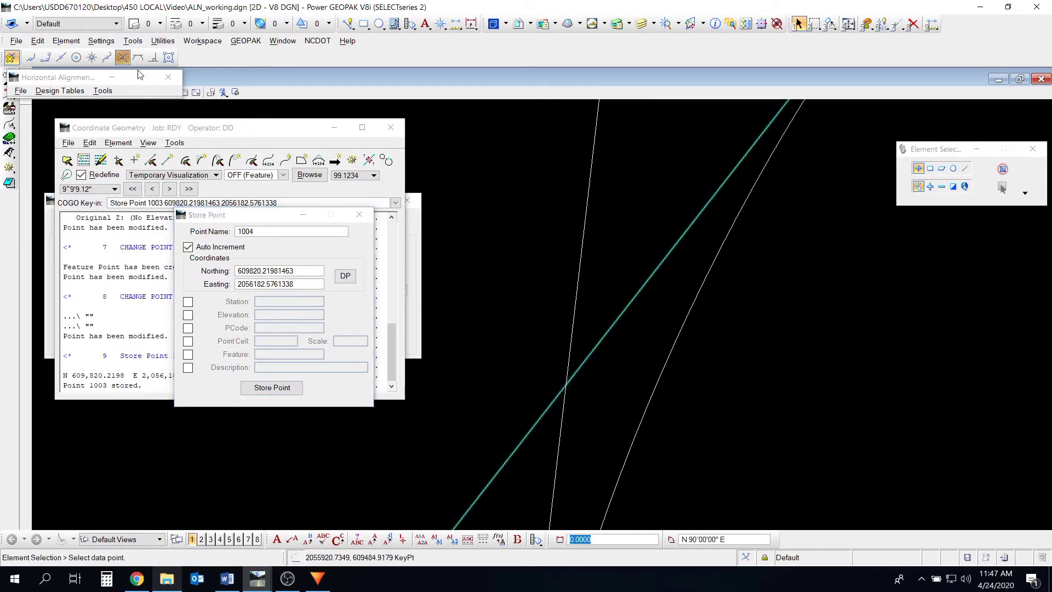
pyautogui.click(345, 276)
pyautogui.scroll(3, 593, 399)
pyautogui.moveTo(823, 220)
pyautogui.mouseDown(button='middle')
pyautogui.moveTo(595, 393)
pyautogui.moveTo(572, 351)
pyautogui.mouseUp(button='middle')
pyautogui.middleClick(627, 237)
pyautogui.click(621, 257)
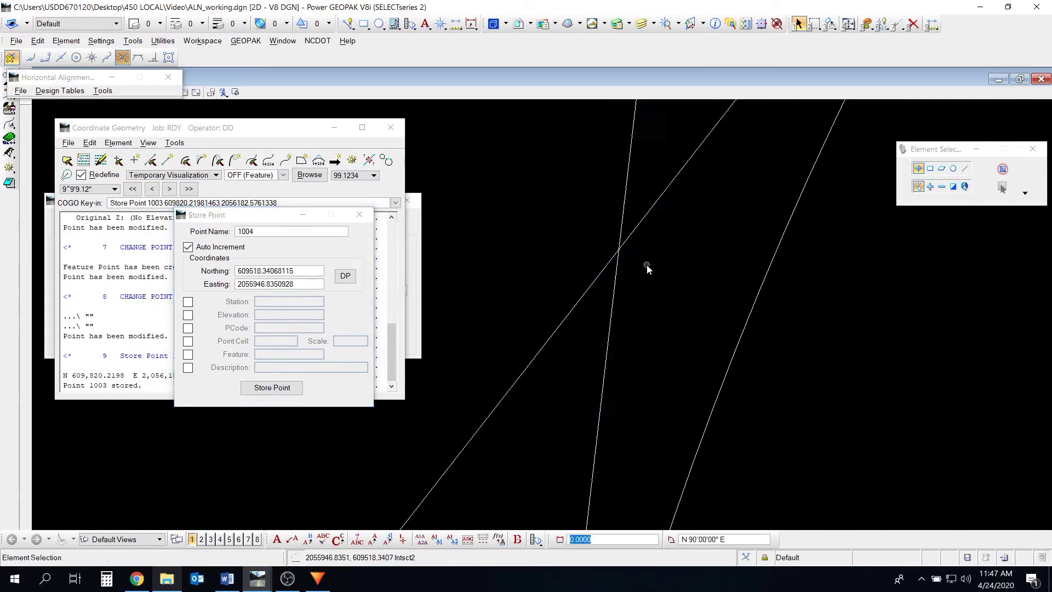
pyautogui.click(272, 387)
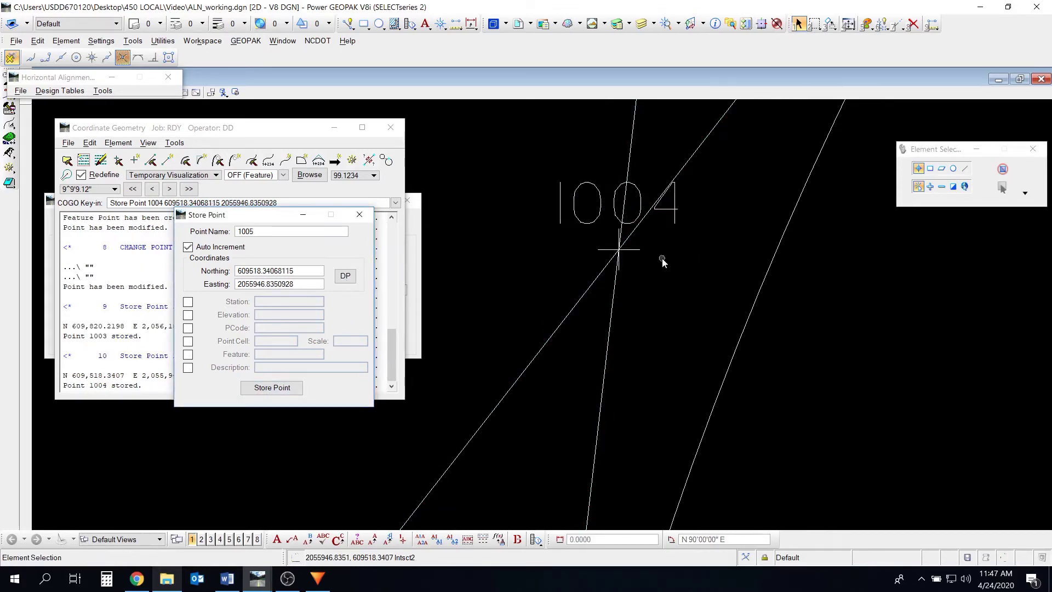
# Step: Close the point storing dialog and return to the Store Curve By Tangents definition for C1
pyautogui.moveTo(664, 257); pyautogui.dragTo(568, 286, button='middle')
pyautogui.scroll(-4, 569, 286)
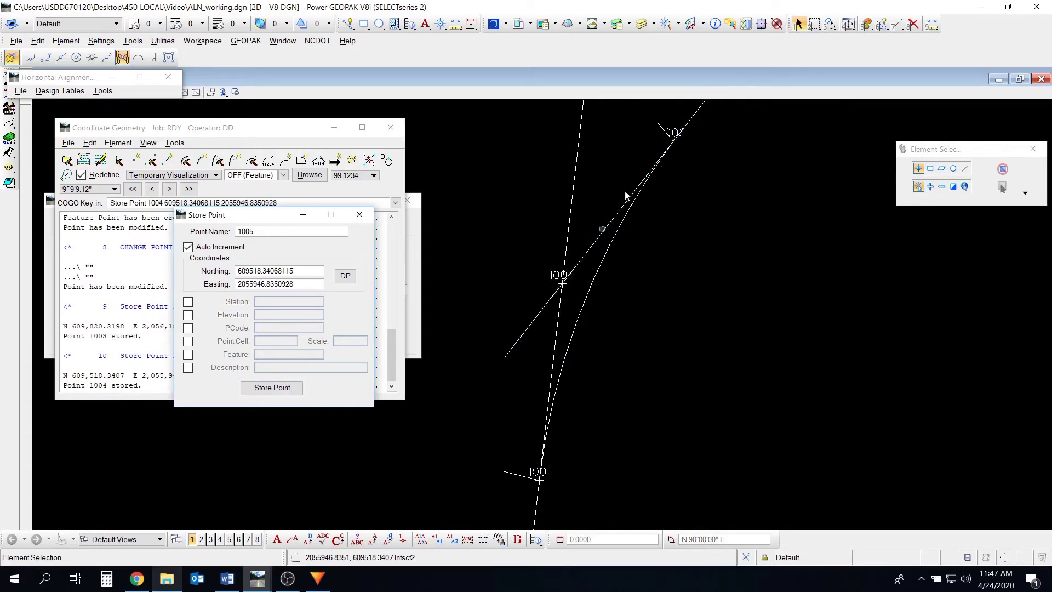
pyautogui.moveTo(679, 200)
pyautogui.mouseDown(button='middle')
pyautogui.moveTo(608, 273)
pyautogui.moveTo(603, 252)
pyautogui.moveTo(673, 233)
pyautogui.mouseUp(button='middle')
pyautogui.moveTo(575, 310); pyautogui.dragTo(632, 271, button='middle')
pyautogui.scroll(-2, 631, 272)
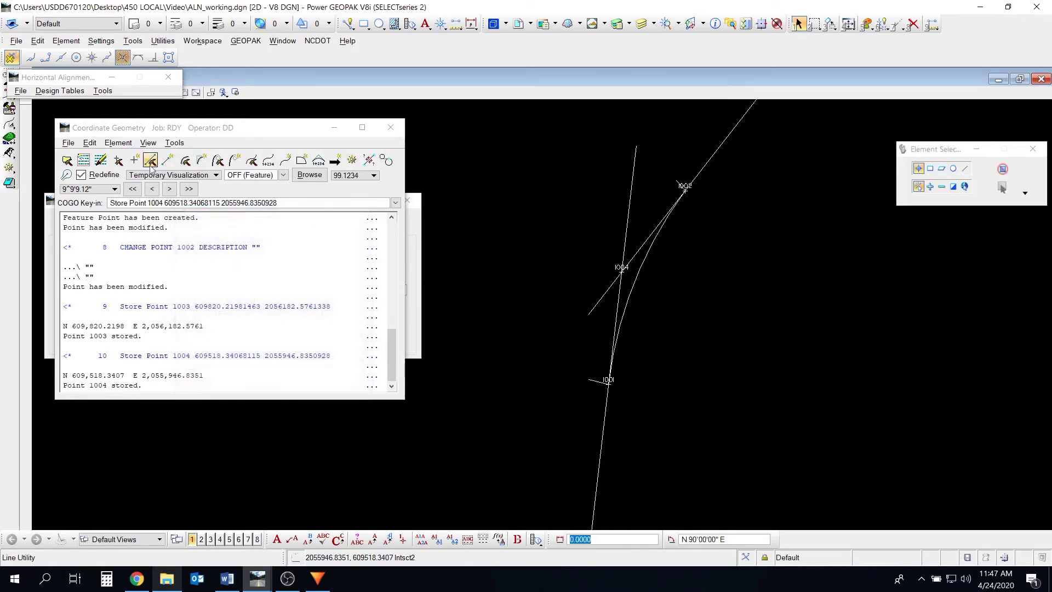
pyautogui.click(359, 215)
pyautogui.click(413, 233)
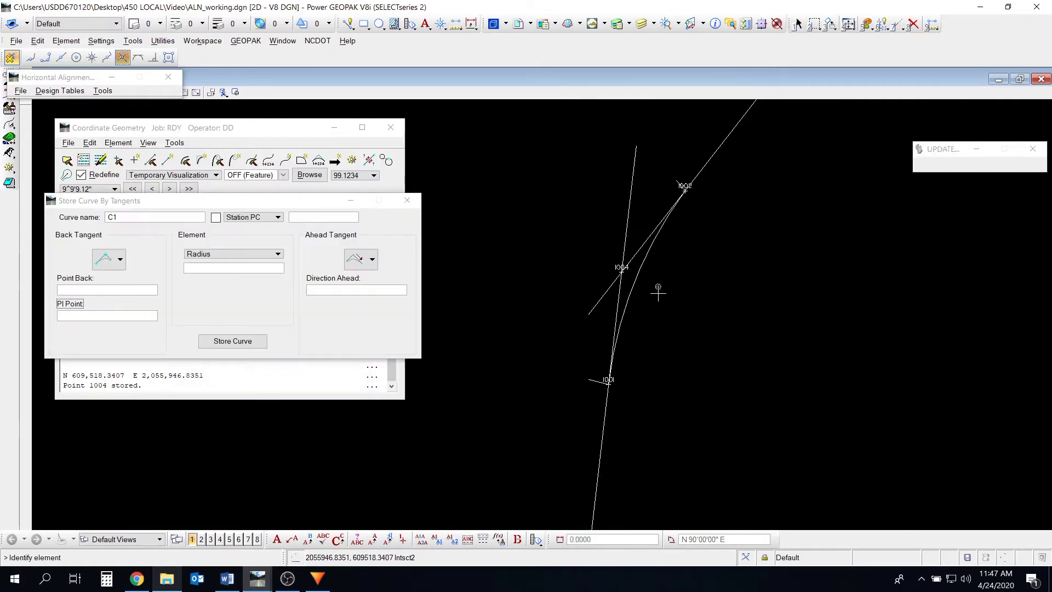
# Step: Define curve C1's back tangent with 1001 as Point Back and 1004 as PI Point
pyautogui.moveTo(695, 339); pyautogui.dragTo(653, 314, button='middle')
pyautogui.scroll(1, 570, 362)
pyautogui.click(114, 284)
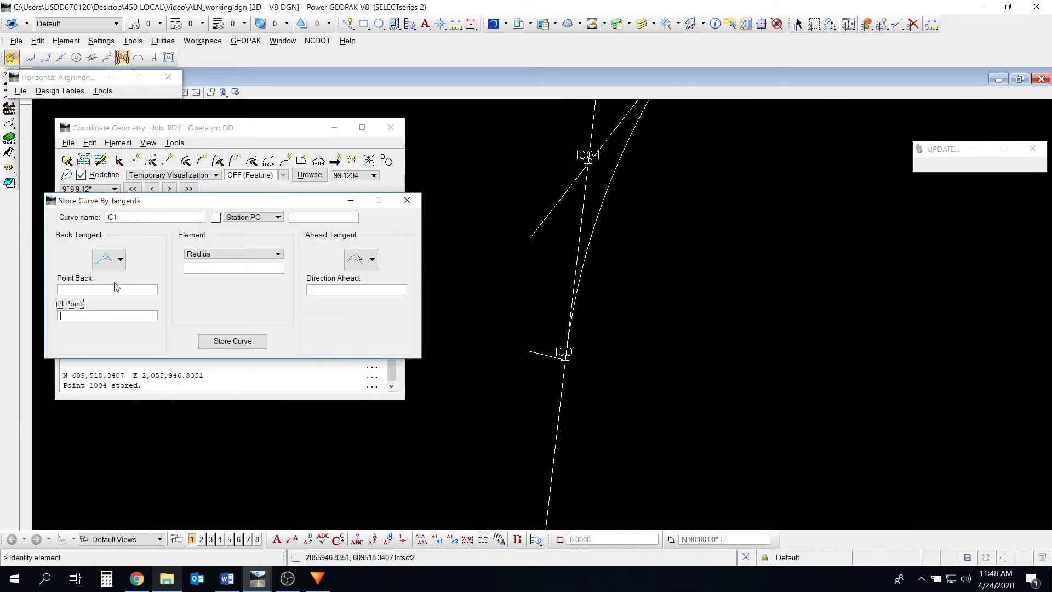
pyautogui.click(119, 290)
pyautogui.write('1001')
pyautogui.press('Tab')
pyautogui.moveTo(547, 210); pyautogui.dragTo(536, 307, button='middle')
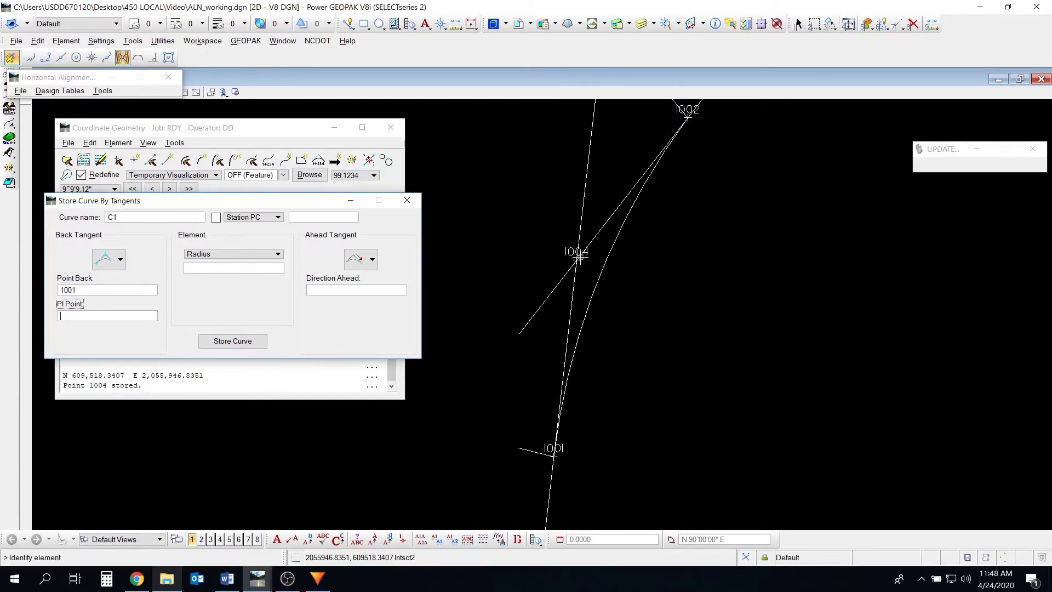
pyautogui.write('1004')
# Step: Set curve C1's ahead tangent to be defined by Point Ahead, using point 1002
pyautogui.click(336, 291)
pyautogui.moveTo(620, 220); pyautogui.dragTo(528, 302, button='middle')
pyautogui.click(372, 260)
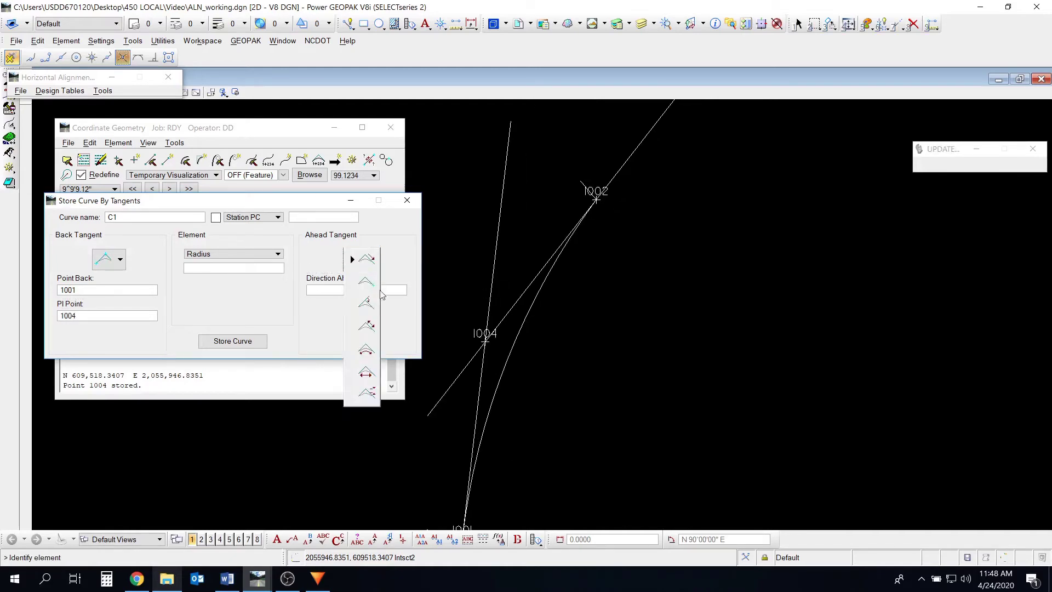
pyautogui.click(359, 285)
pyautogui.scroll(3, 591, 207)
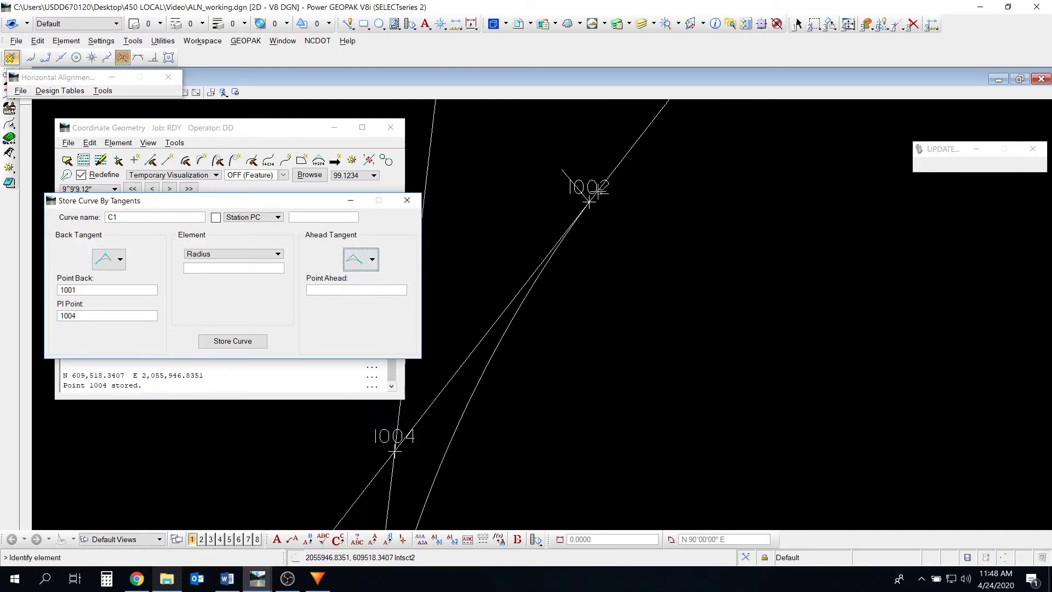
pyautogui.click(340, 292)
pyautogui.write('1002')
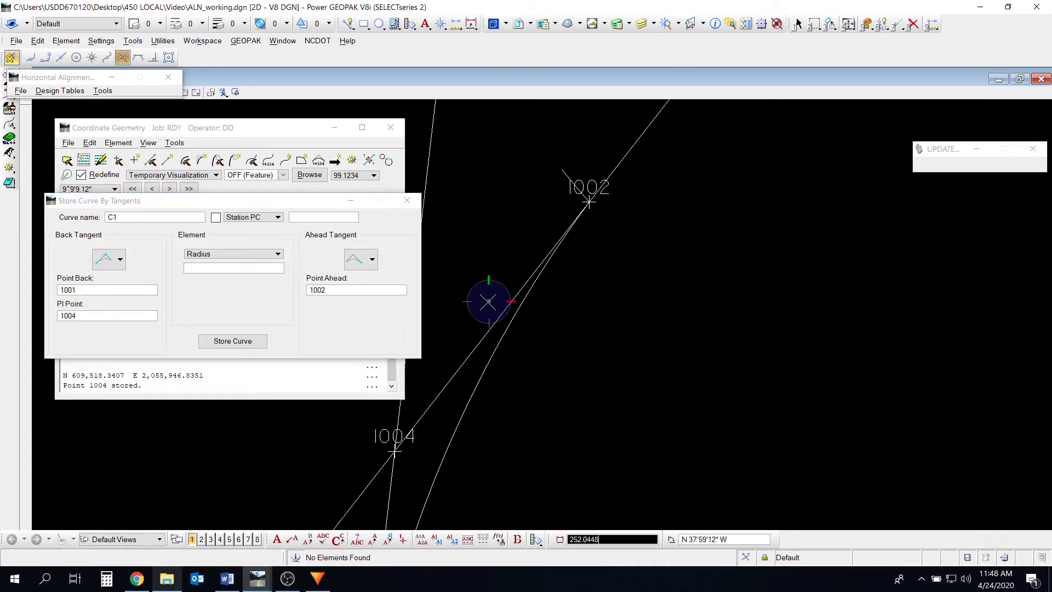
# Step: Measure the radius of the drawn arc between points 1001 and 1002
pyautogui.scroll(-2, 615, 263)
pyautogui.scroll(-2, 675, 235)
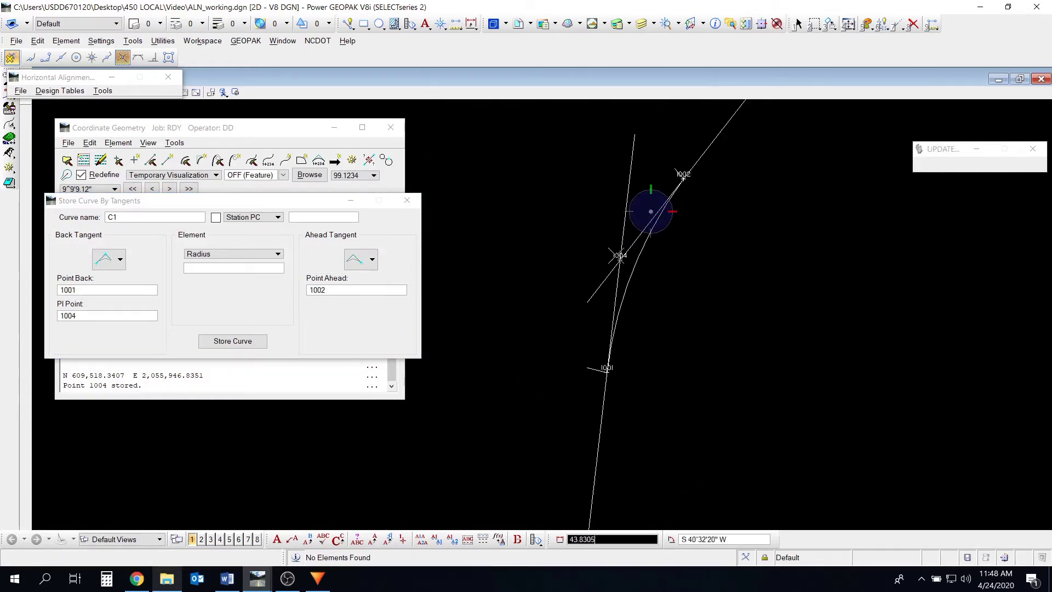
pyautogui.click(798, 25)
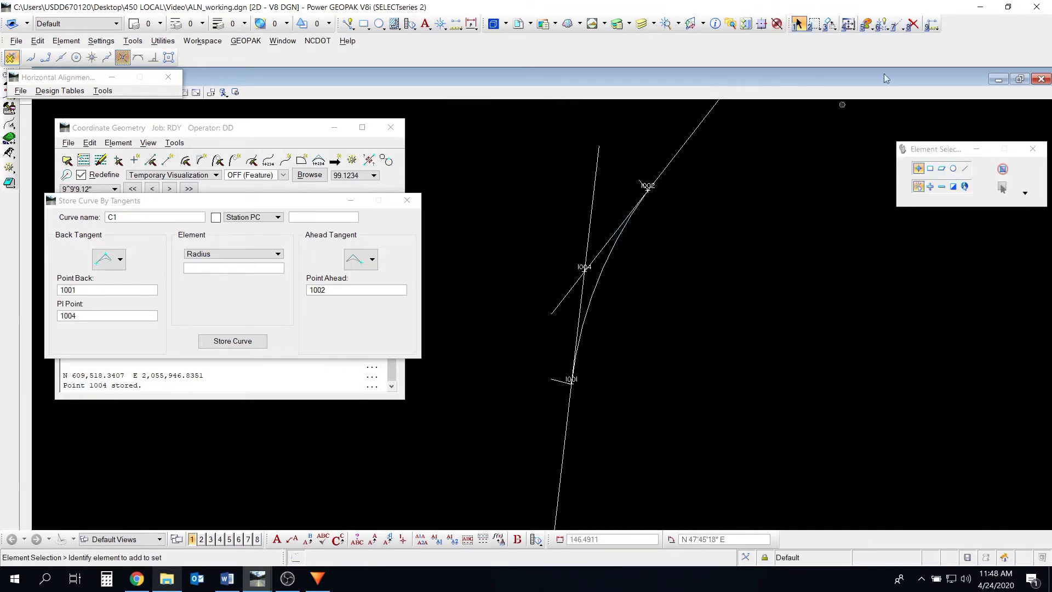
pyautogui.click(931, 24)
pyautogui.click(963, 54)
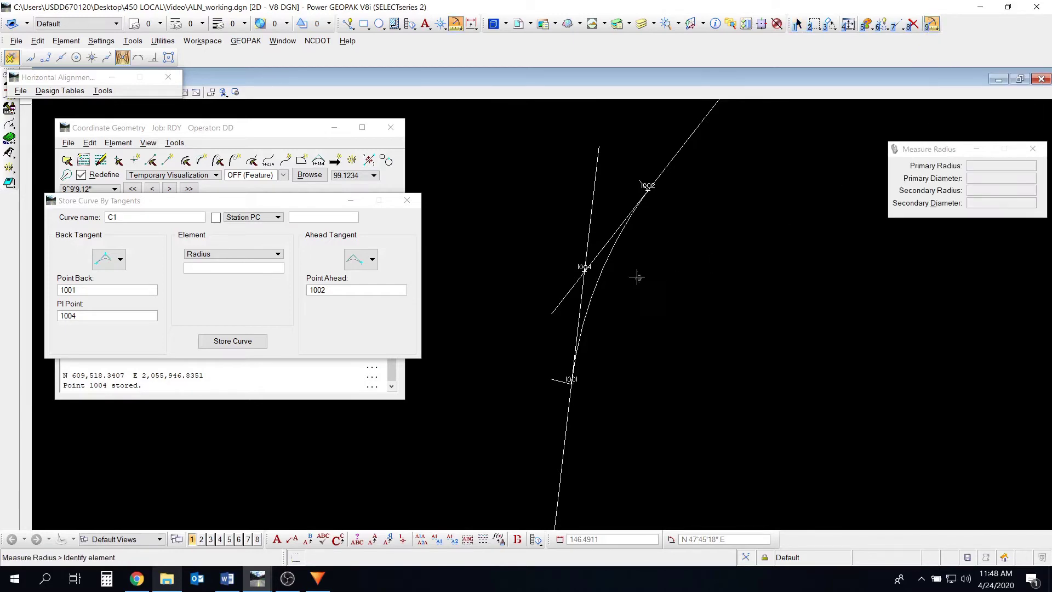
pyautogui.click(625, 260)
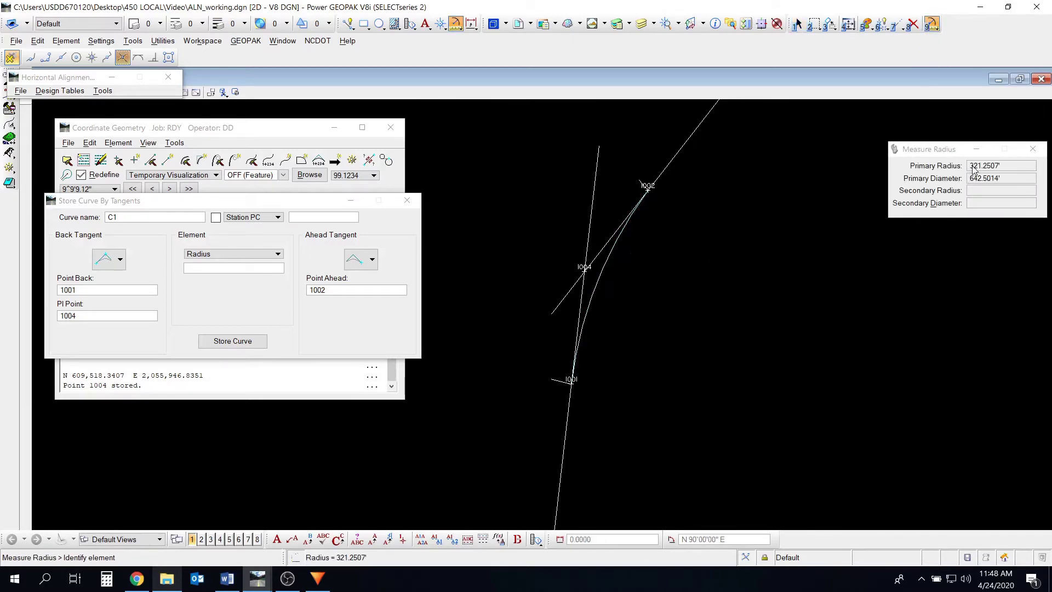
# Step: Copy the measured value 321.2507 into curve C1's radius, store the curve, and bring its COGO output into view
pyautogui.moveTo(971, 169); pyautogui.dragTo(997, 168)
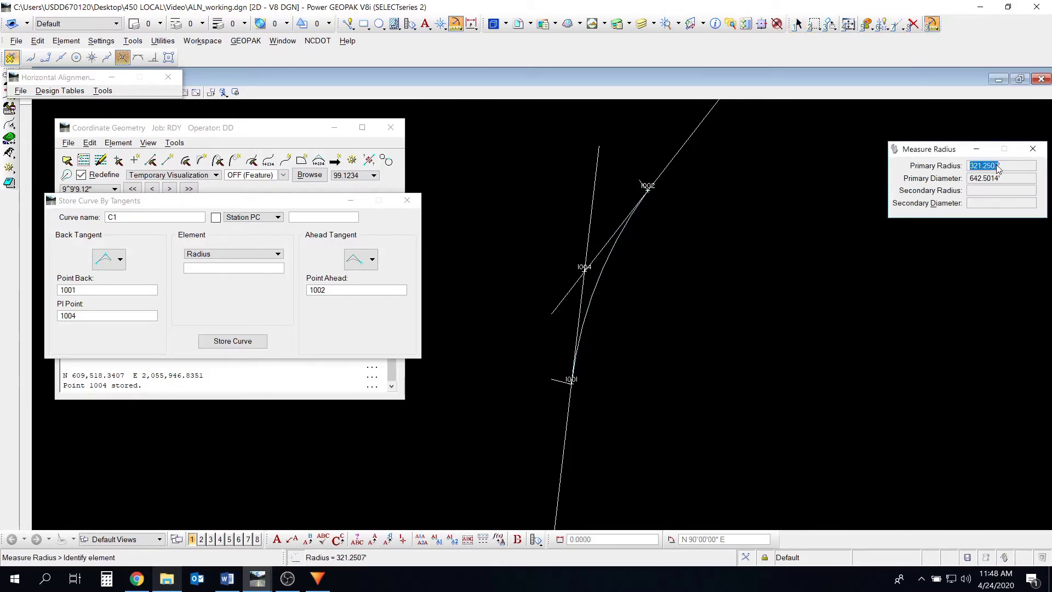
pyautogui.hotkey('ctrl', 'c')
pyautogui.click(242, 272)
pyautogui.hotkey('ctrl', 'v')
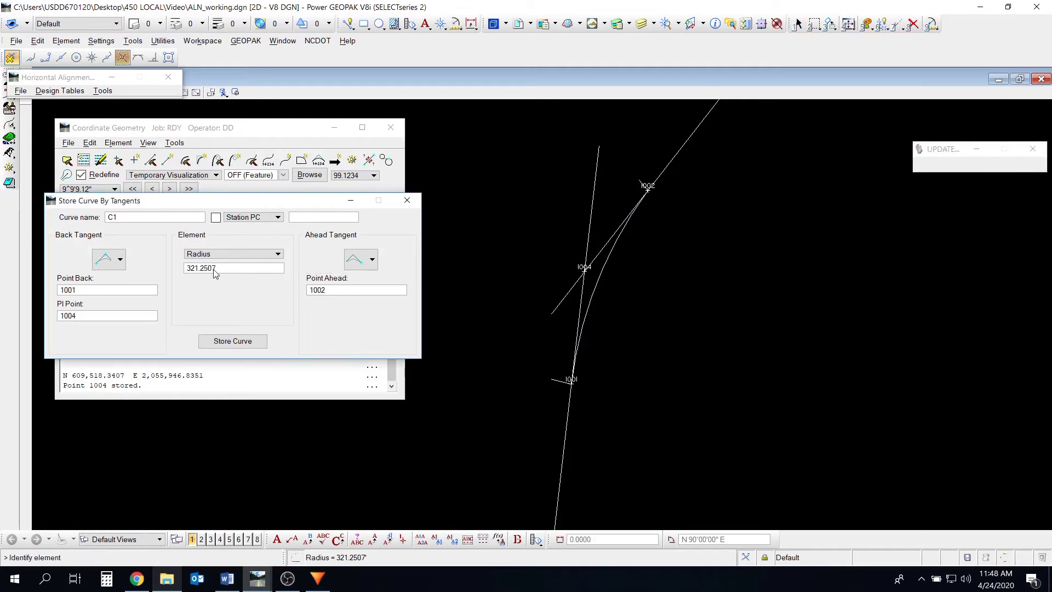
pyautogui.click(232, 341)
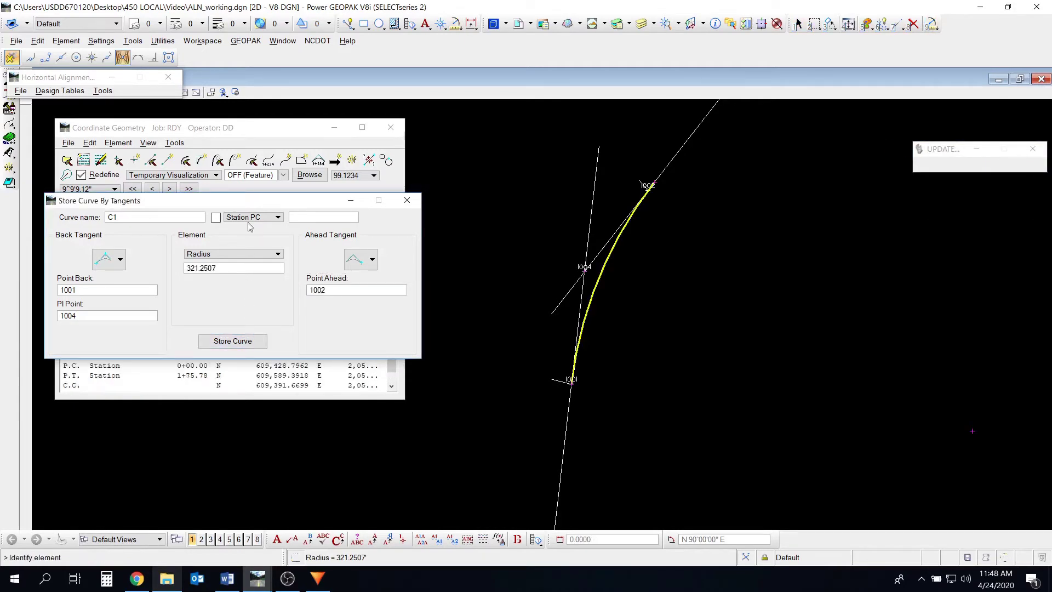
pyautogui.click(239, 132)
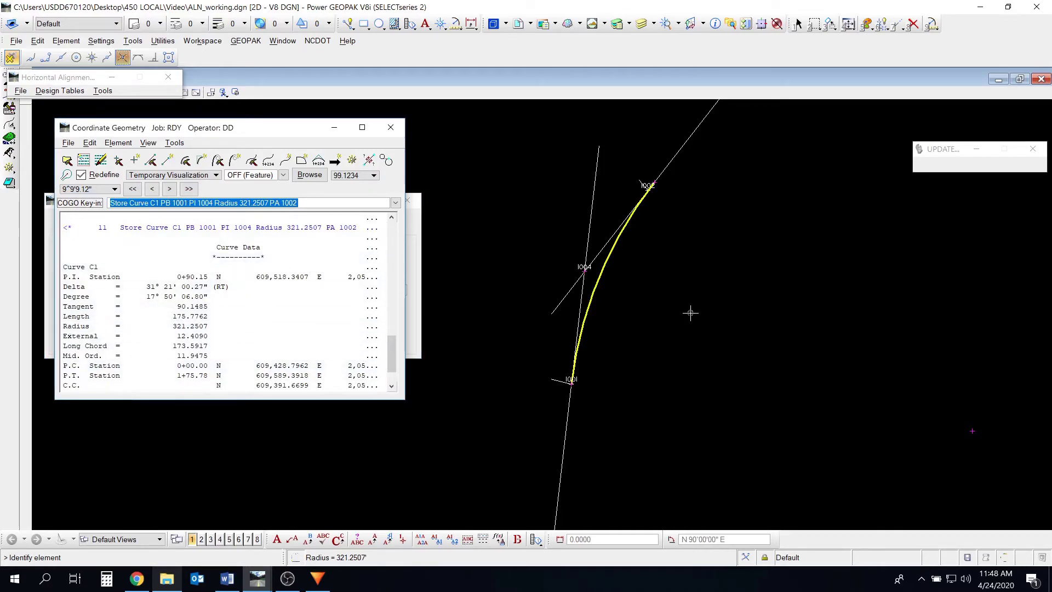
pyautogui.click(797, 25)
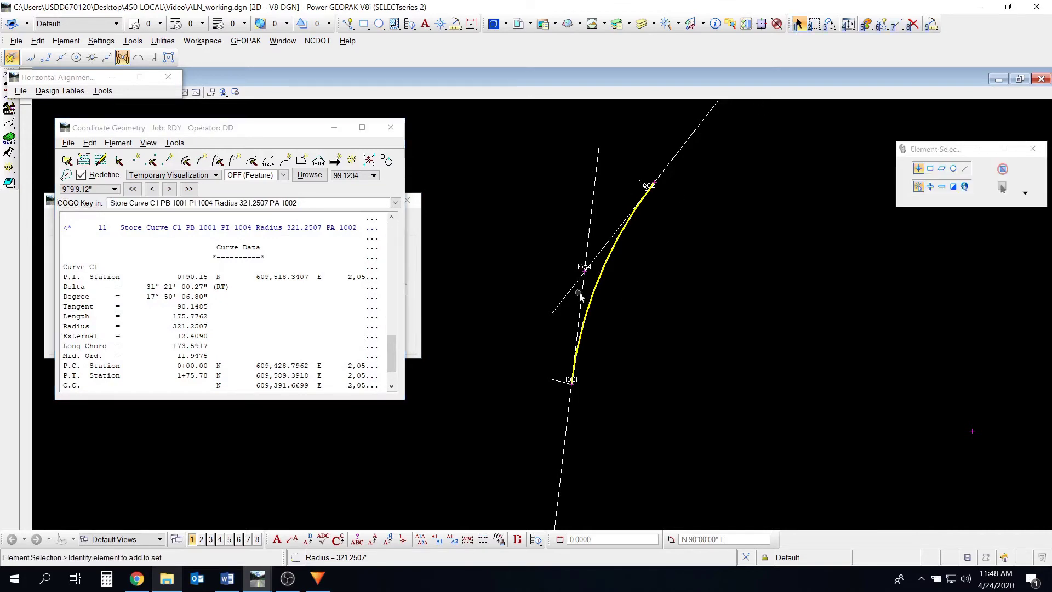
# Step: Start a Store Chain From Elements definition named Chain1 with Begin Station 10000
pyautogui.scroll(2, 600, 280)
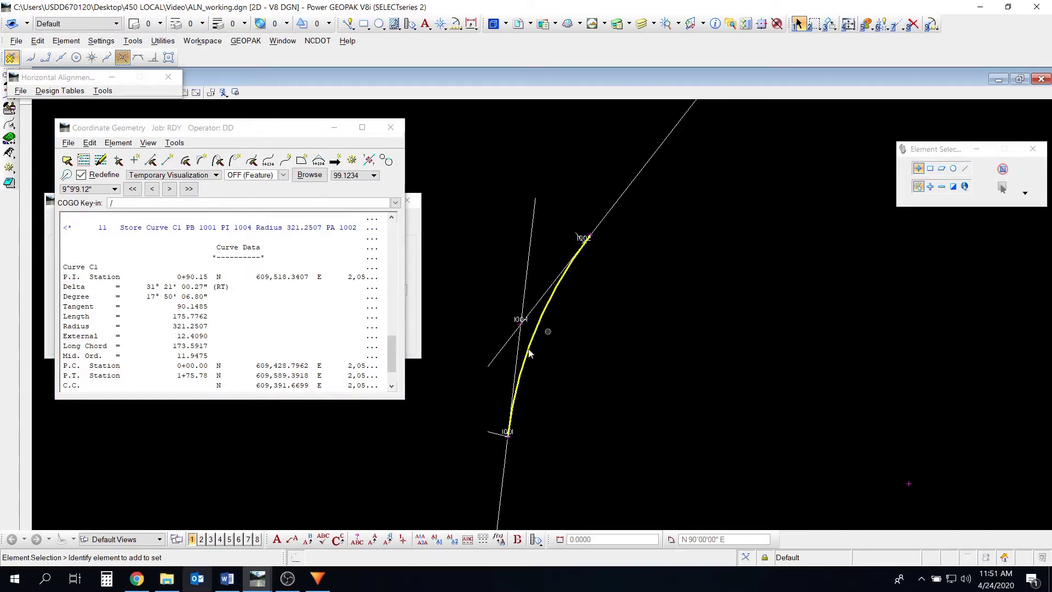
pyautogui.scroll(-2, 636, 314)
pyautogui.moveTo(635, 313); pyautogui.dragTo(596, 270, button='middle')
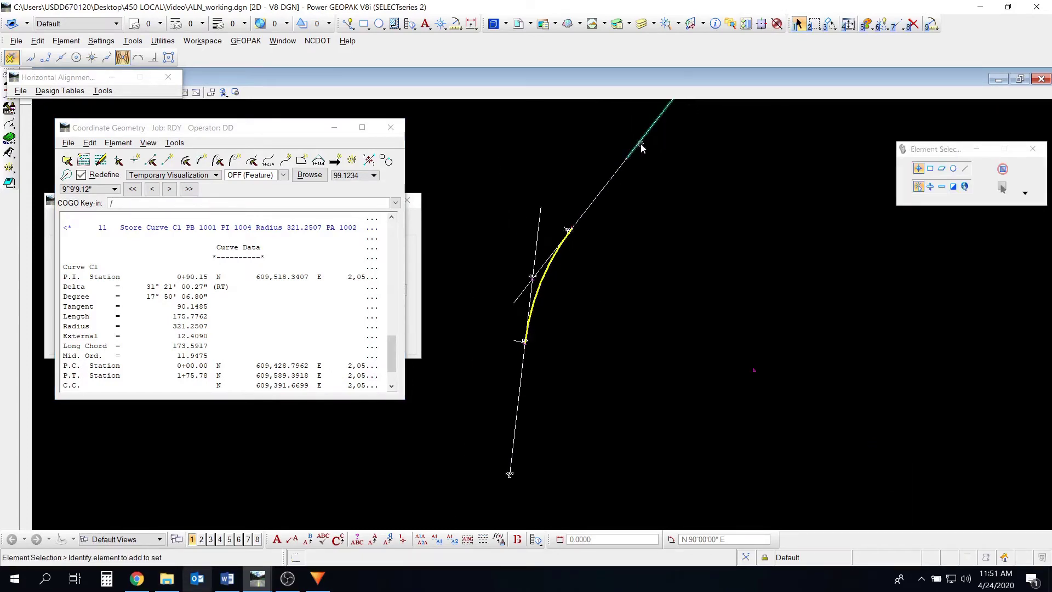
pyautogui.moveTo(642, 143); pyautogui.dragTo(596, 284, button='middle')
pyautogui.moveTo(521, 411); pyautogui.dragTo(569, 318, button='middle')
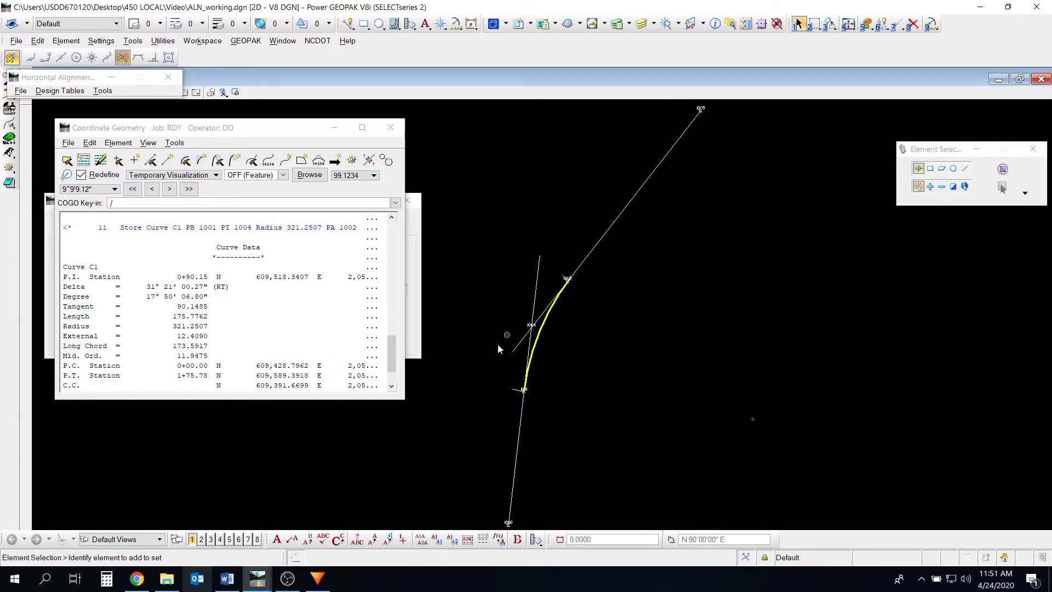
pyautogui.moveTo(496, 383)
pyautogui.mouseDown(button='middle')
pyautogui.moveTo(511, 344)
pyautogui.moveTo(512, 360)
pyautogui.mouseUp(button='middle')
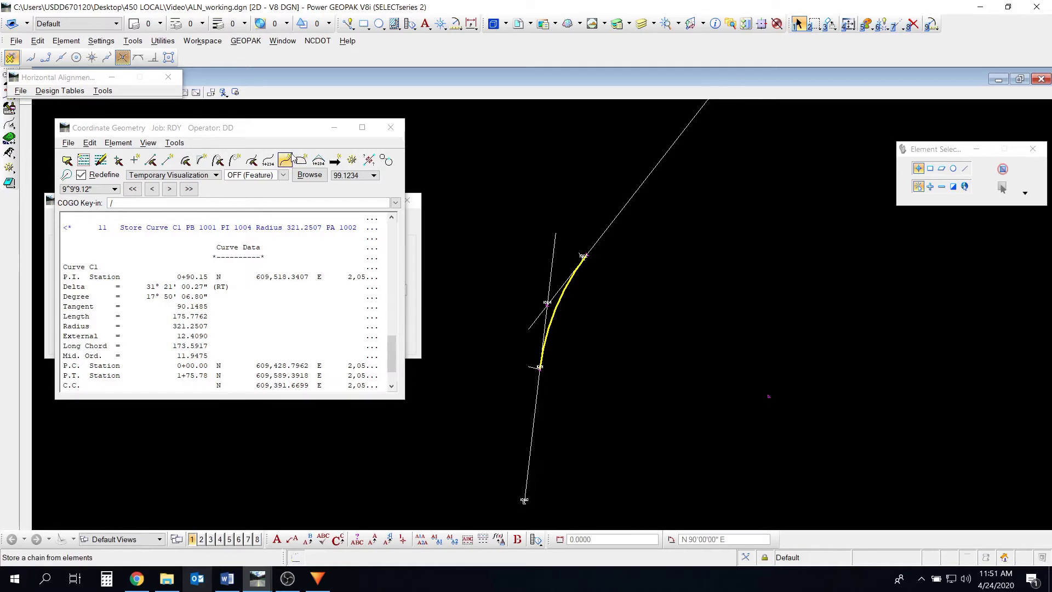
pyautogui.click(285, 159)
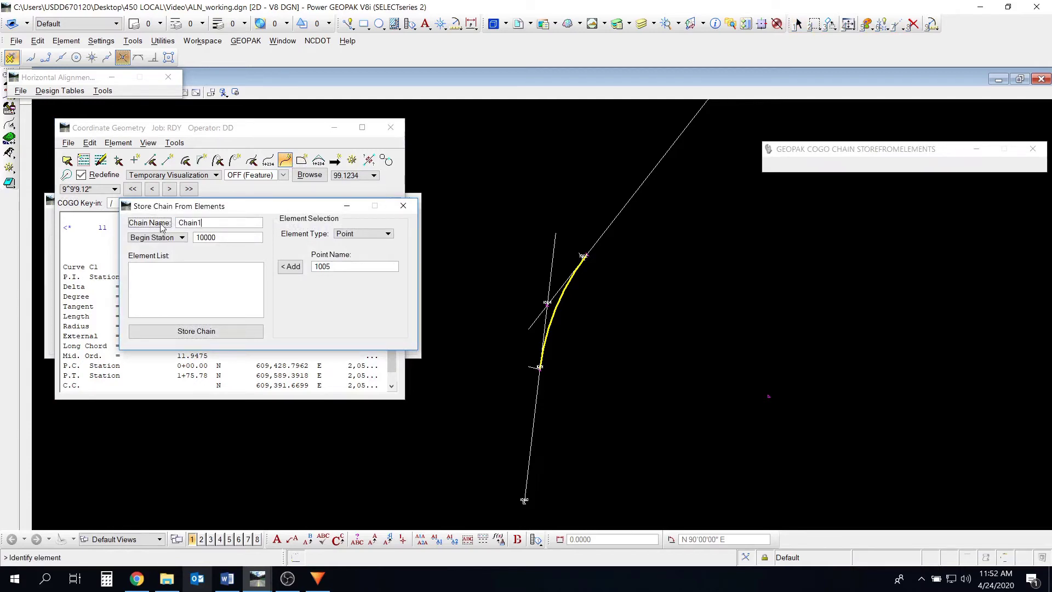
pyautogui.click(179, 240)
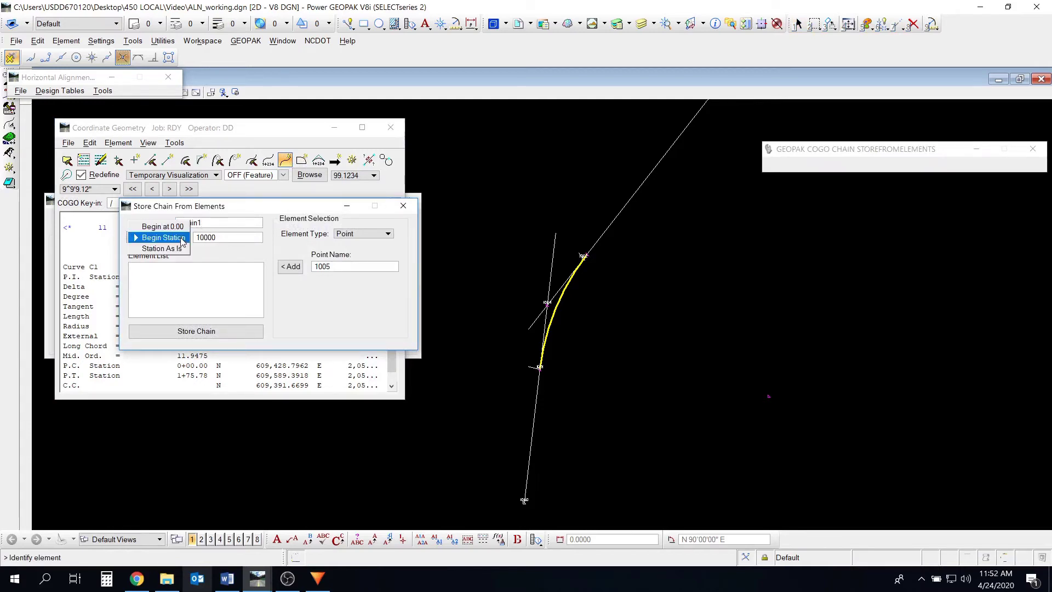
pyautogui.click(172, 240)
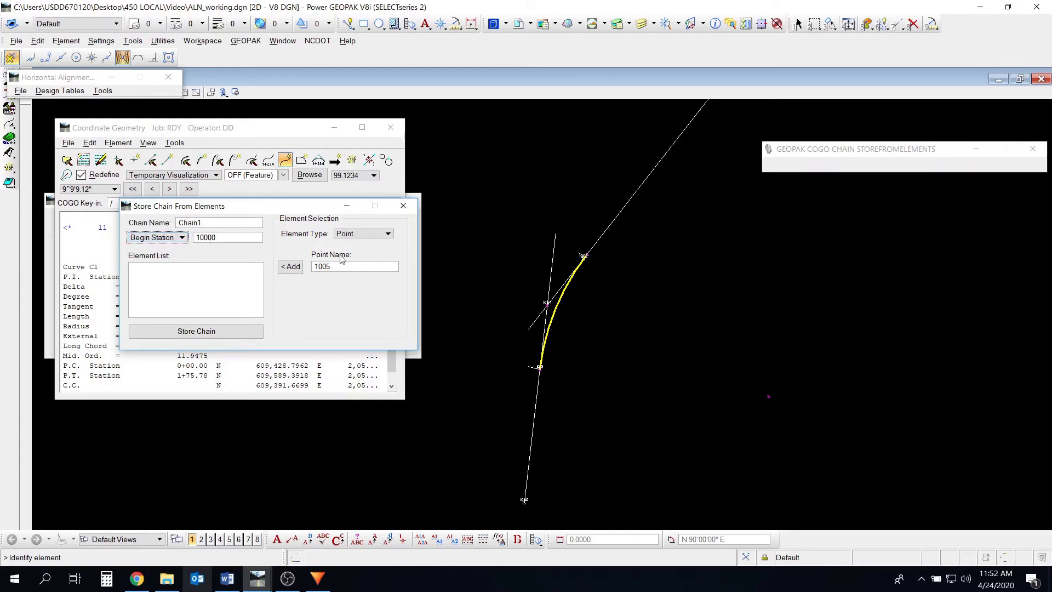
# Step: Add point 1000, at the lower end of the alignment, as the first element of Chain1
pyautogui.click(359, 235)
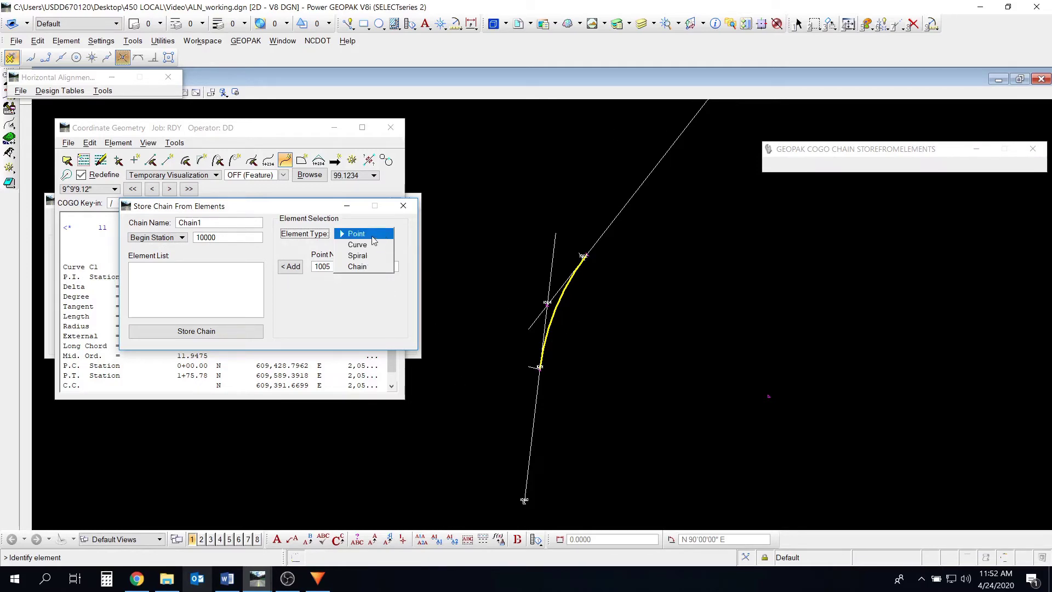
pyautogui.click(357, 233)
pyautogui.moveTo(523, 428); pyautogui.dragTo(527, 338, button='middle')
pyautogui.scroll(5, 535, 411)
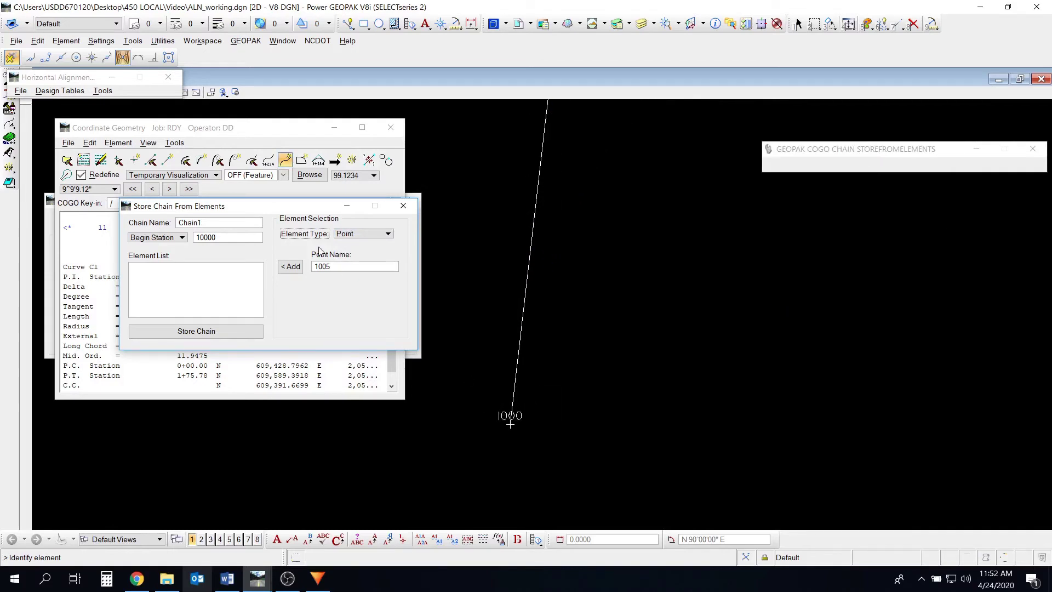
pyautogui.write('0')
pyautogui.click(290, 266)
# Step: Add curve C1 as the element following point 1000 in Chain1's element list
pyautogui.click(367, 235)
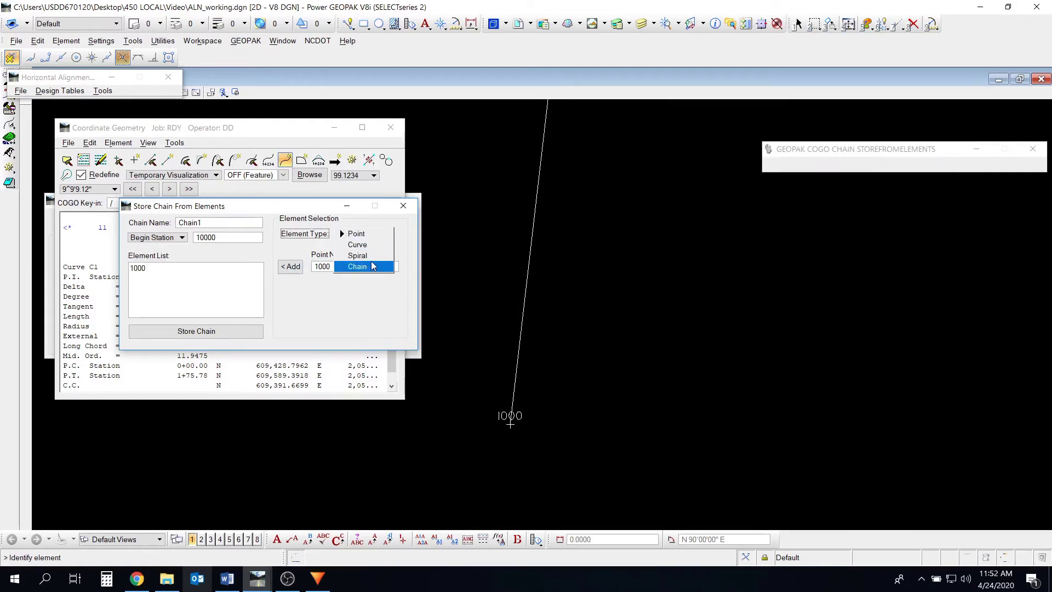
pyautogui.click(357, 234)
pyautogui.moveTo(571, 307); pyautogui.dragTo(531, 399, button='middle')
pyautogui.scroll(2, 531, 399)
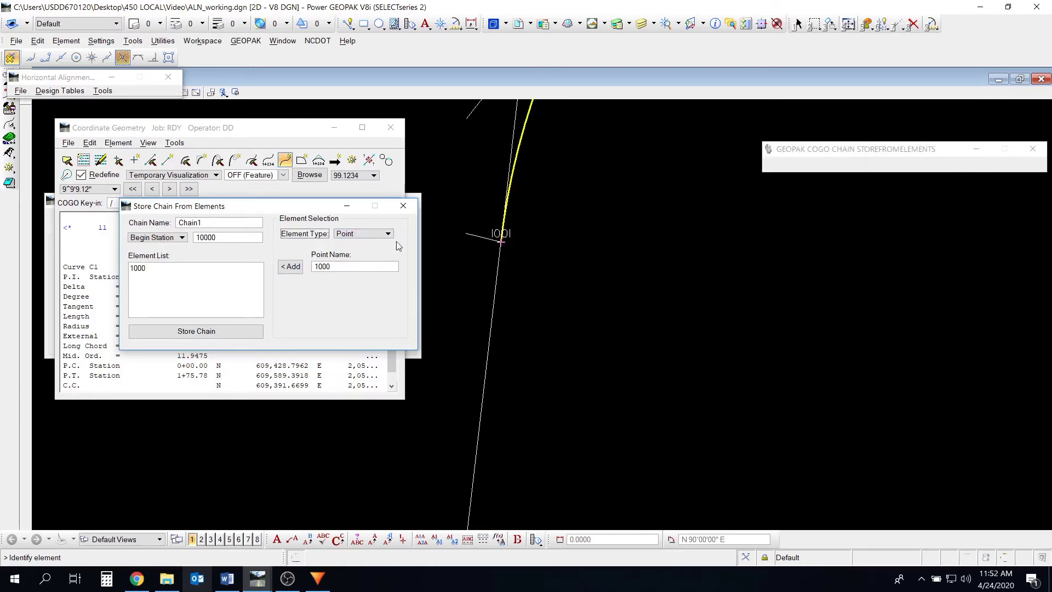
pyautogui.moveTo(577, 207); pyautogui.dragTo(575, 285, button='middle')
pyautogui.moveTo(605, 349); pyautogui.dragTo(639, 223, button='middle')
pyautogui.scroll(-2, 640, 223)
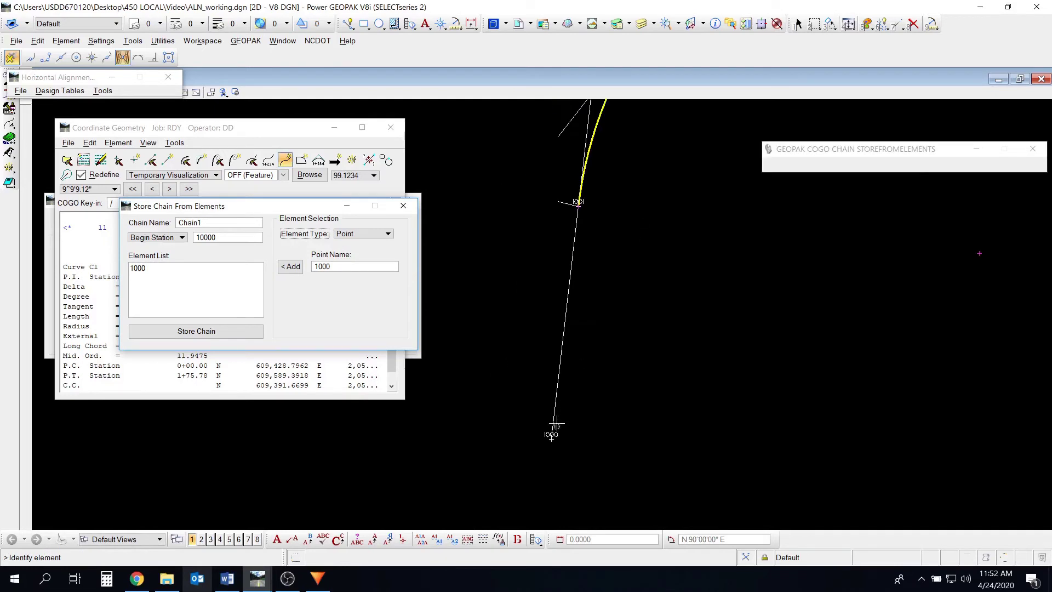
pyautogui.moveTo(609, 172); pyautogui.dragTo(554, 320, button='middle')
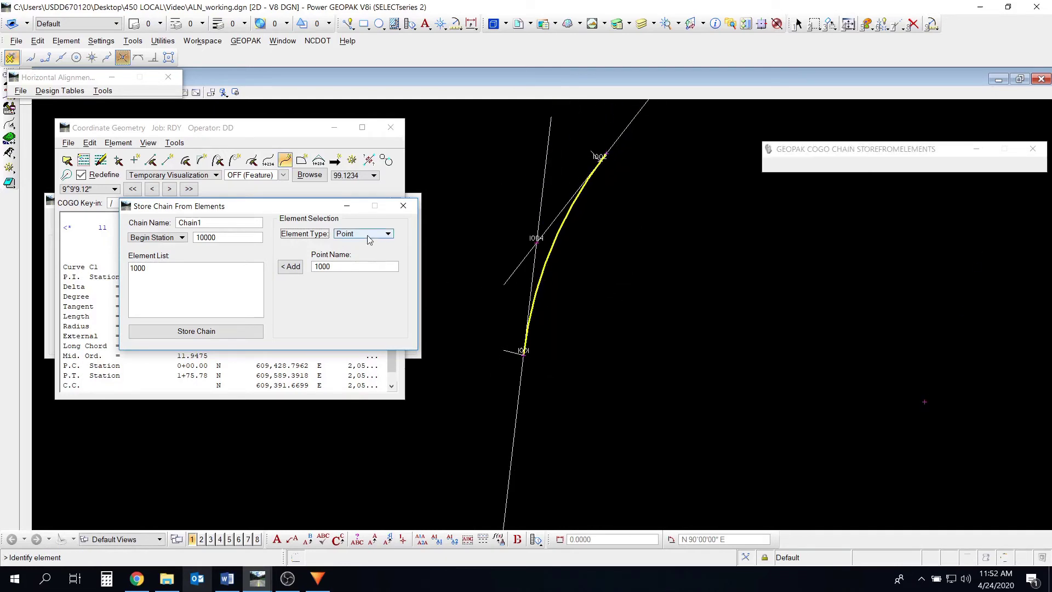
pyautogui.click(378, 233)
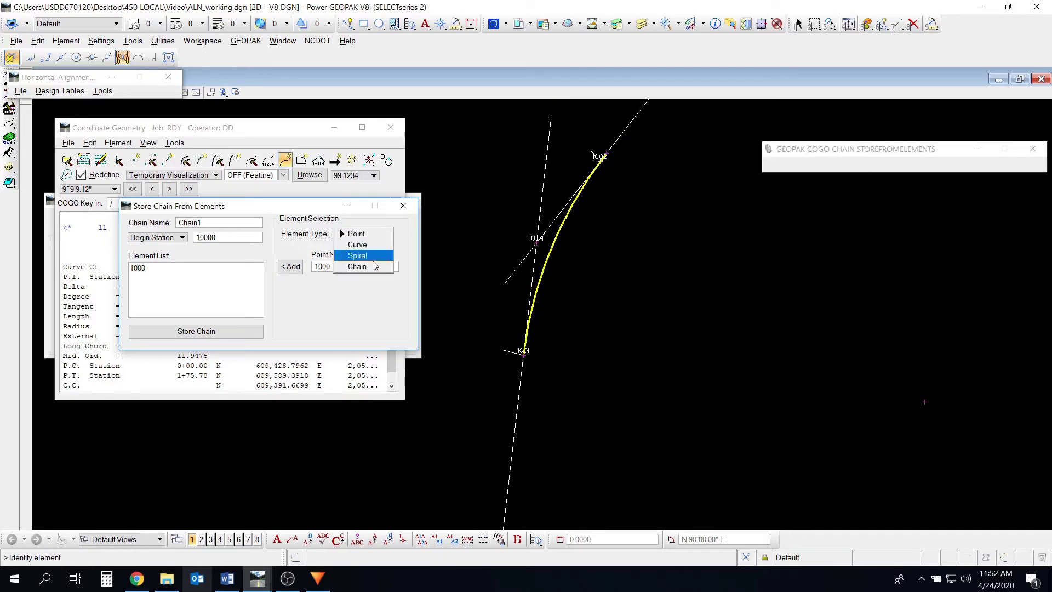
pyautogui.click(521, 358)
pyautogui.moveTo(592, 360); pyautogui.dragTo(569, 377, button='middle')
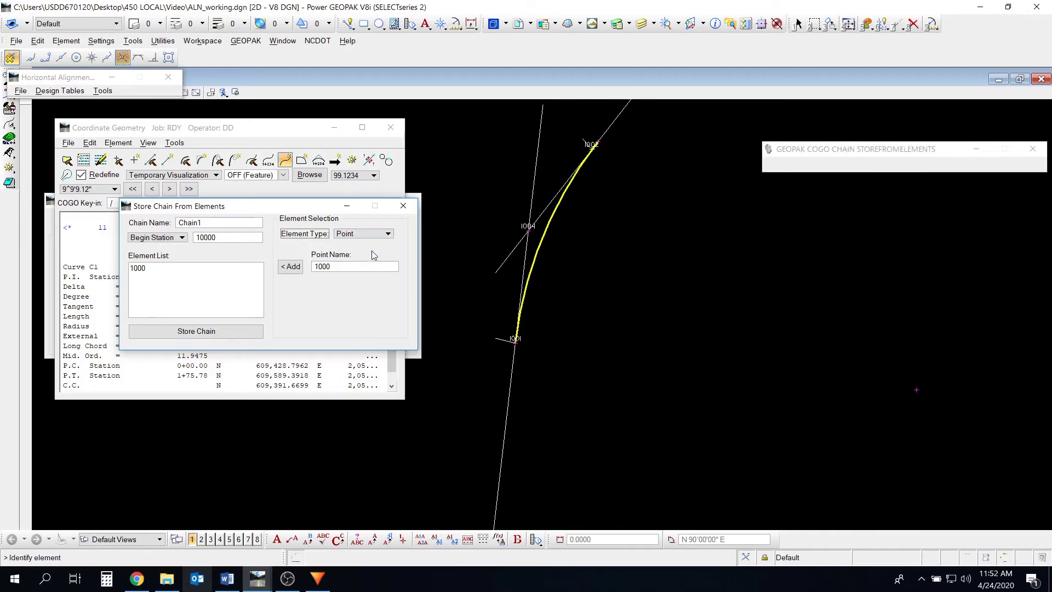
pyautogui.click(373, 236)
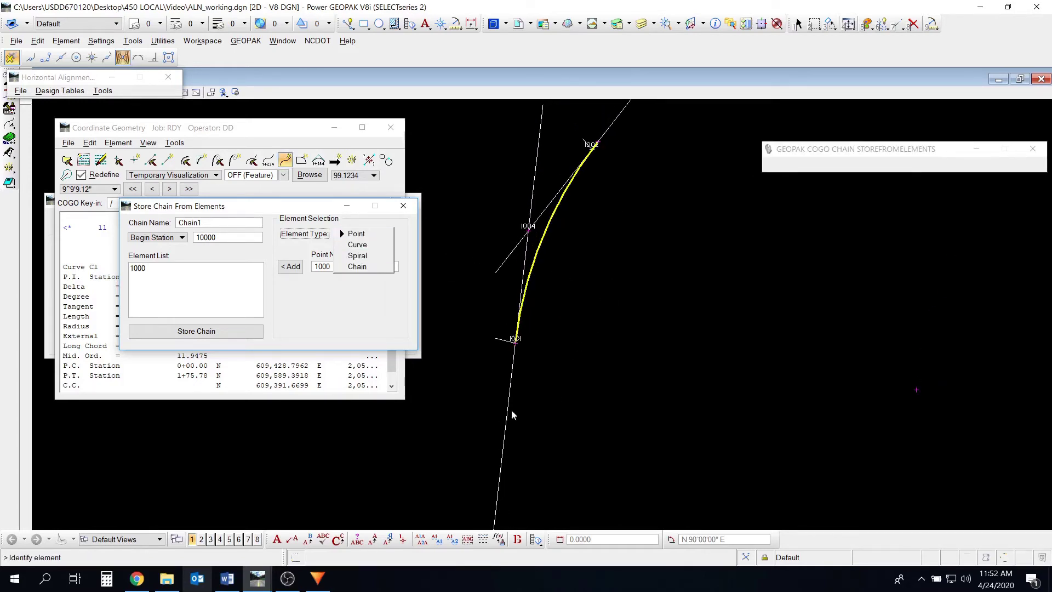
pyautogui.click(368, 245)
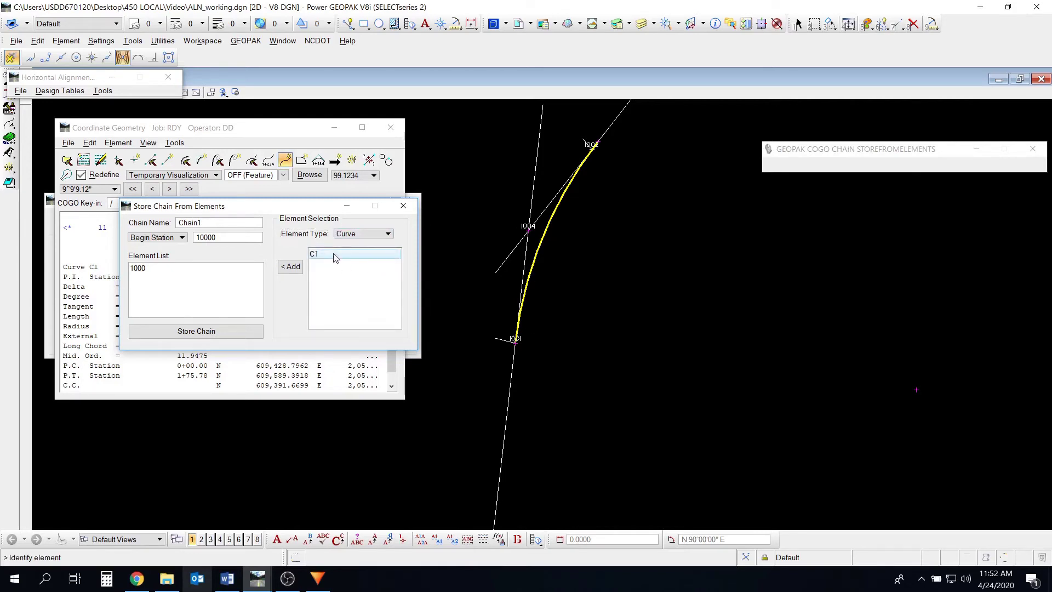
pyautogui.click(290, 267)
# Step: Add point 1003, at the upper end of the alignment, as Chain1's last element and store the chain
pyautogui.moveTo(618, 204); pyautogui.dragTo(542, 275, button='middle')
pyautogui.scroll(2, 536, 256)
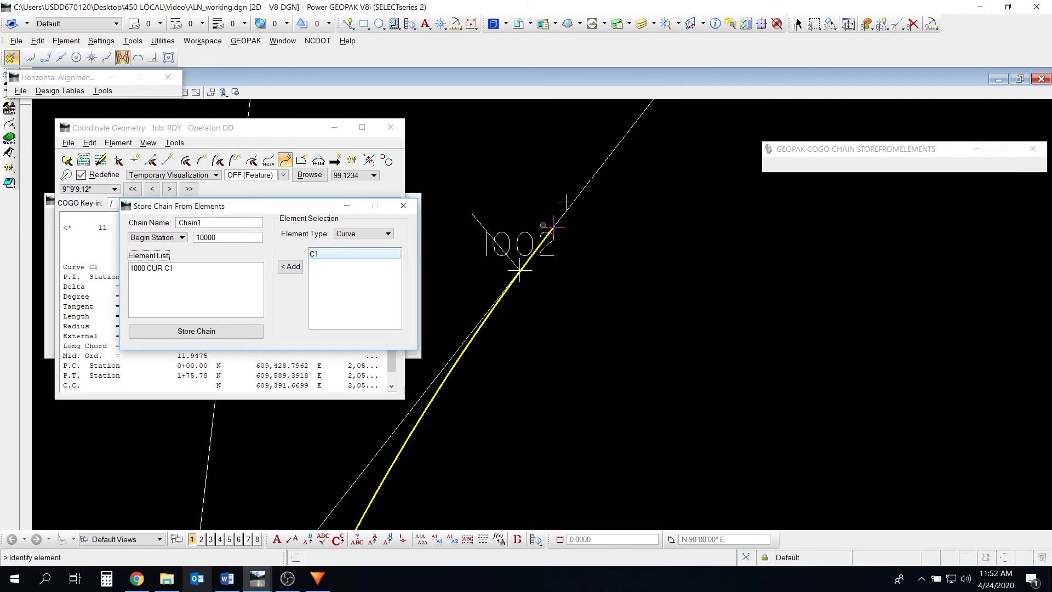
pyautogui.scroll(-2, 566, 202)
pyautogui.moveTo(610, 164)
pyautogui.mouseDown(button='middle')
pyautogui.moveTo(558, 263)
pyautogui.moveTo(570, 307)
pyautogui.mouseUp(button='middle')
pyautogui.scroll(-1, 606, 223)
pyautogui.moveTo(658, 213); pyautogui.dragTo(616, 267, button='middle')
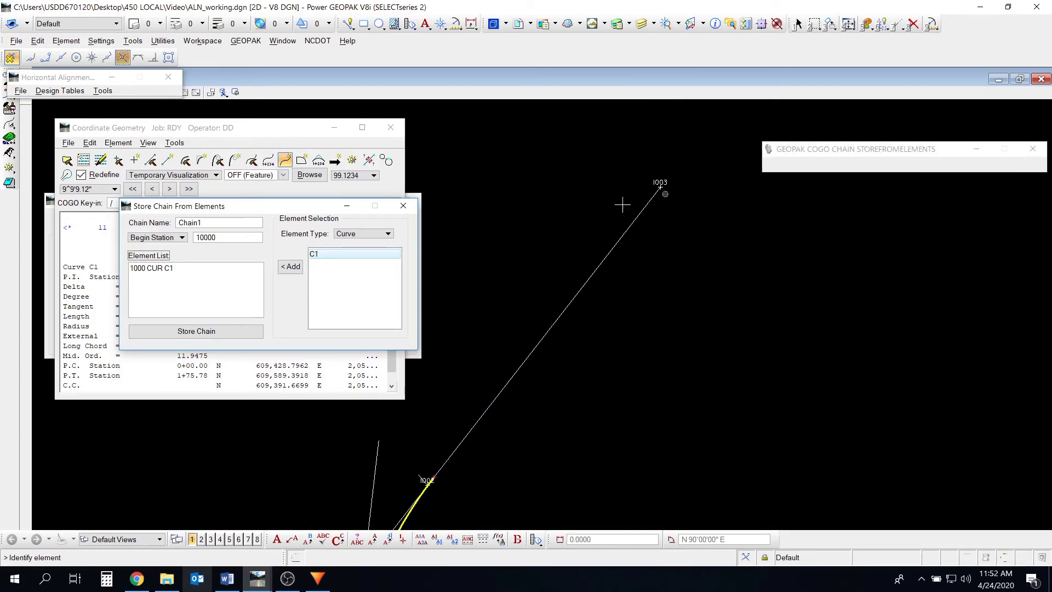
pyautogui.click(384, 234)
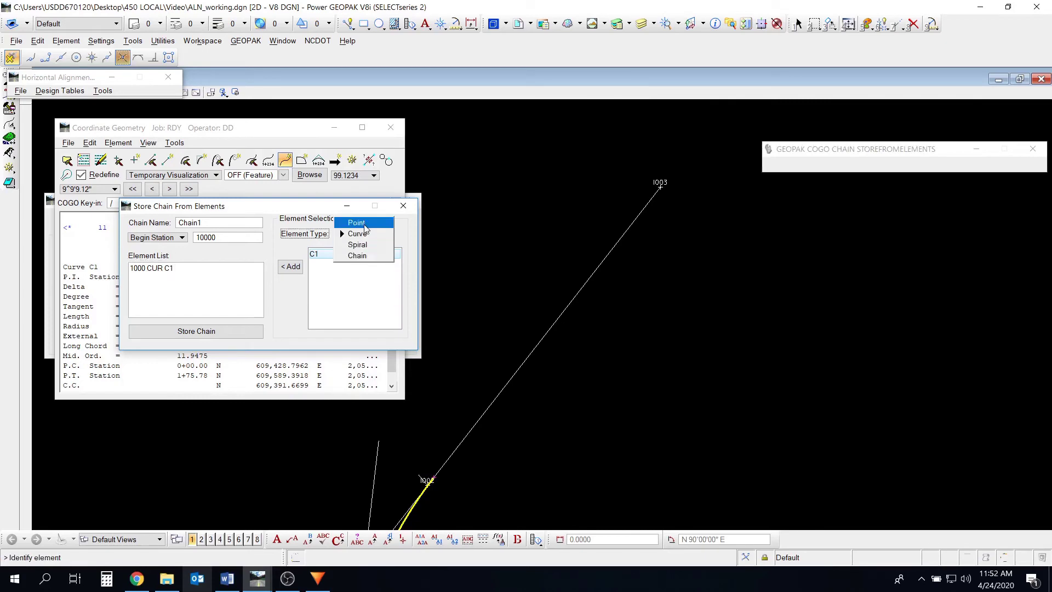
pyautogui.click(416, 224)
pyautogui.click(353, 270)
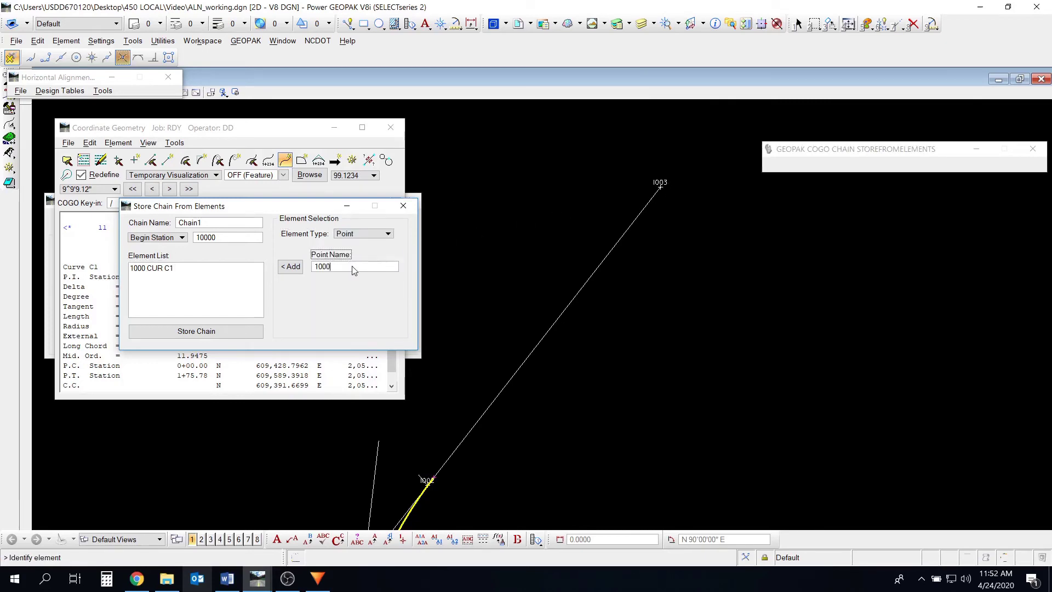
pyautogui.click(291, 266)
pyautogui.scroll(-3, 587, 289)
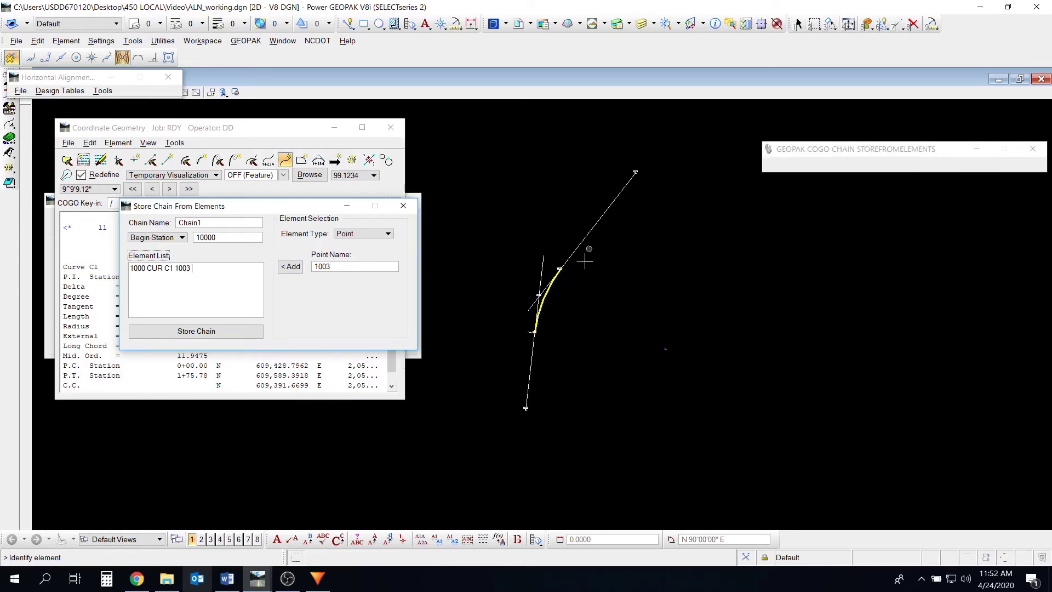
pyautogui.click(204, 329)
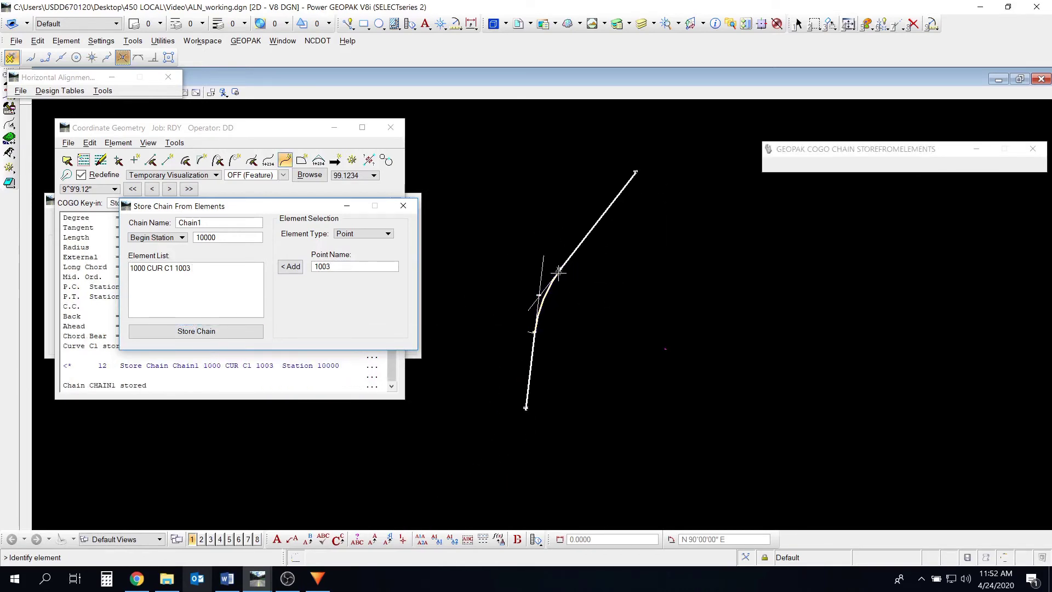
# Step: Examine the stored chain along its curve and tangents around points 1002 and 1001, and close the Store Chain From Elements definition
pyautogui.scroll(5, 633, 172)
pyautogui.moveTo(485, 346); pyautogui.dragTo(575, 242, button='middle')
pyautogui.scroll(3, 528, 319)
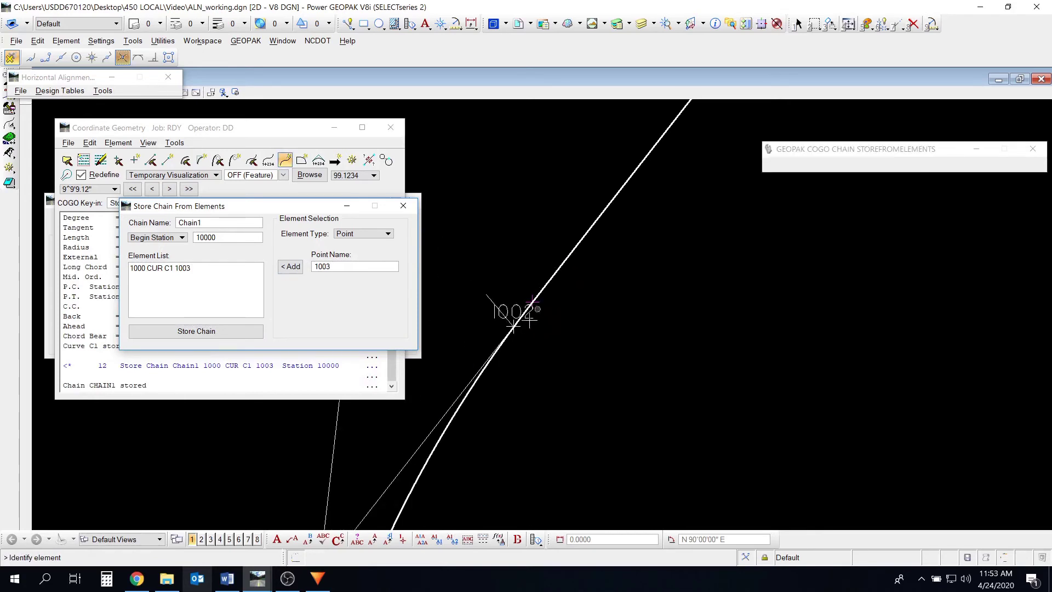
pyautogui.moveTo(471, 403); pyautogui.dragTo(583, 241, button='middle')
pyautogui.moveTo(463, 445)
pyautogui.mouseDown(button='middle')
pyautogui.moveTo(519, 371)
pyautogui.moveTo(575, 247)
pyautogui.mouseUp(button='middle')
pyautogui.scroll(-2, 573, 252)
pyautogui.moveTo(537, 376); pyautogui.dragTo(586, 144, button='middle')
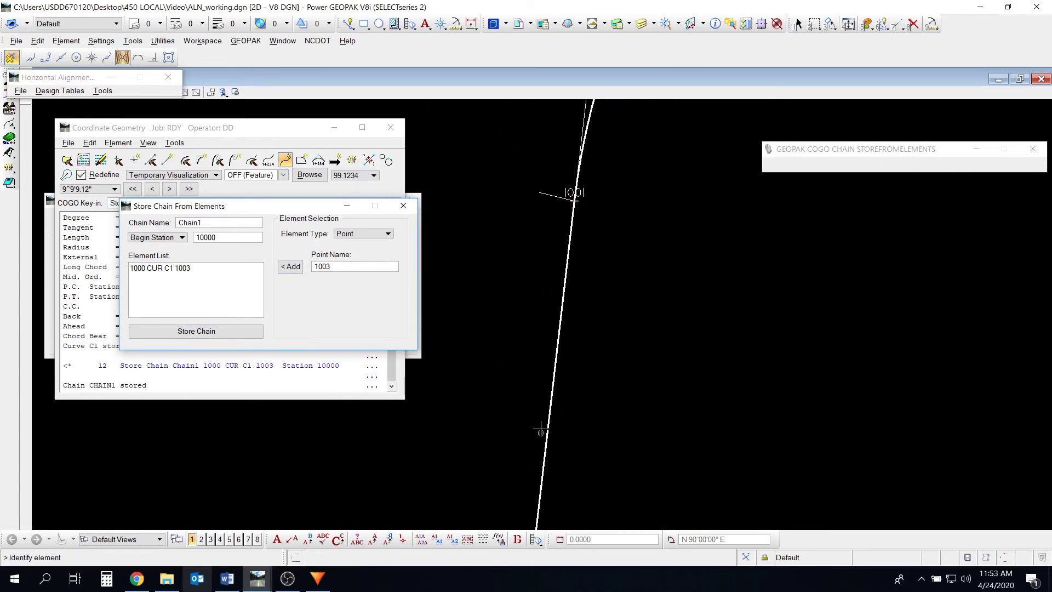
pyautogui.moveTo(542, 427)
pyautogui.mouseDown(button='middle')
pyautogui.moveTo(592, 184)
pyautogui.moveTo(574, 345)
pyautogui.moveTo(546, 411)
pyautogui.mouseUp(button='middle')
pyautogui.scroll(-3, 643, 136)
pyautogui.moveTo(622, 161); pyautogui.dragTo(565, 380, button='middle')
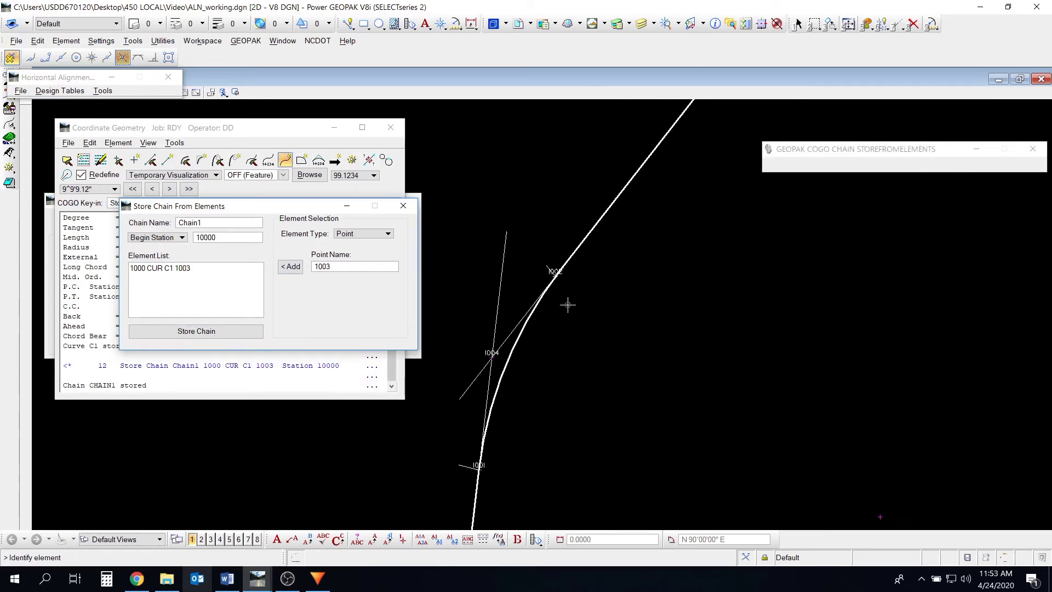
pyautogui.scroll(-3, 568, 304)
pyautogui.click(403, 210)
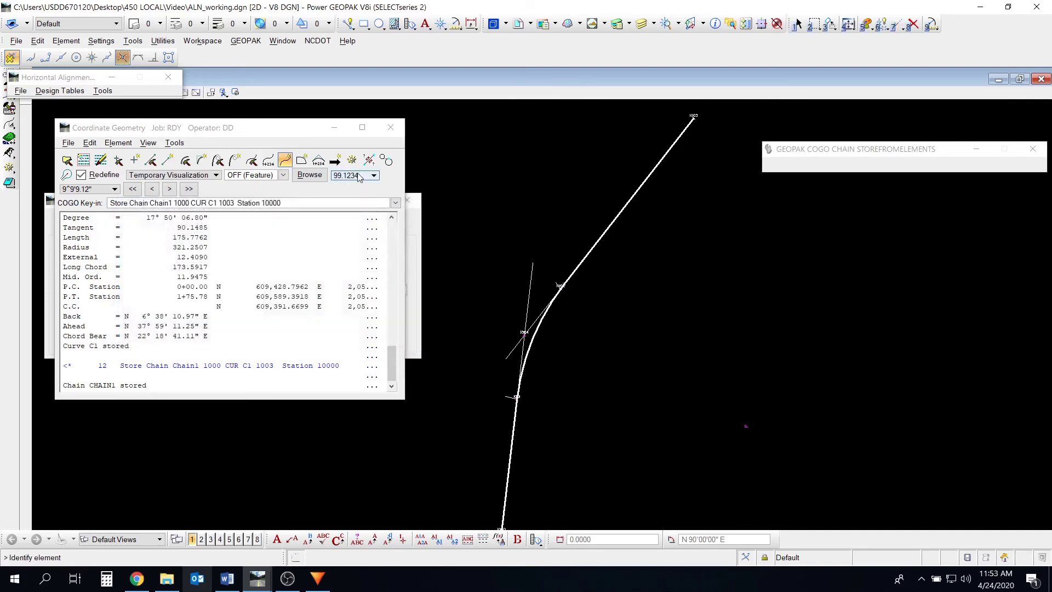
# Step: List the job's stored chains in the COGO Navigator and check the CHAIN1 entry
pyautogui.click(352, 160)
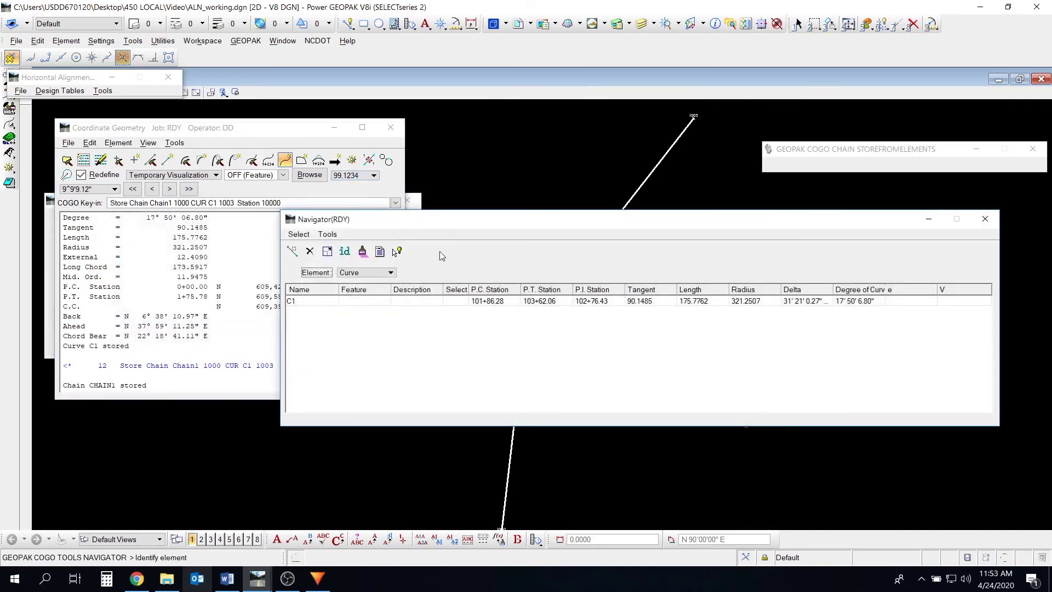
pyautogui.click(376, 273)
pyautogui.click(378, 272)
pyautogui.click(390, 272)
pyautogui.click(379, 295)
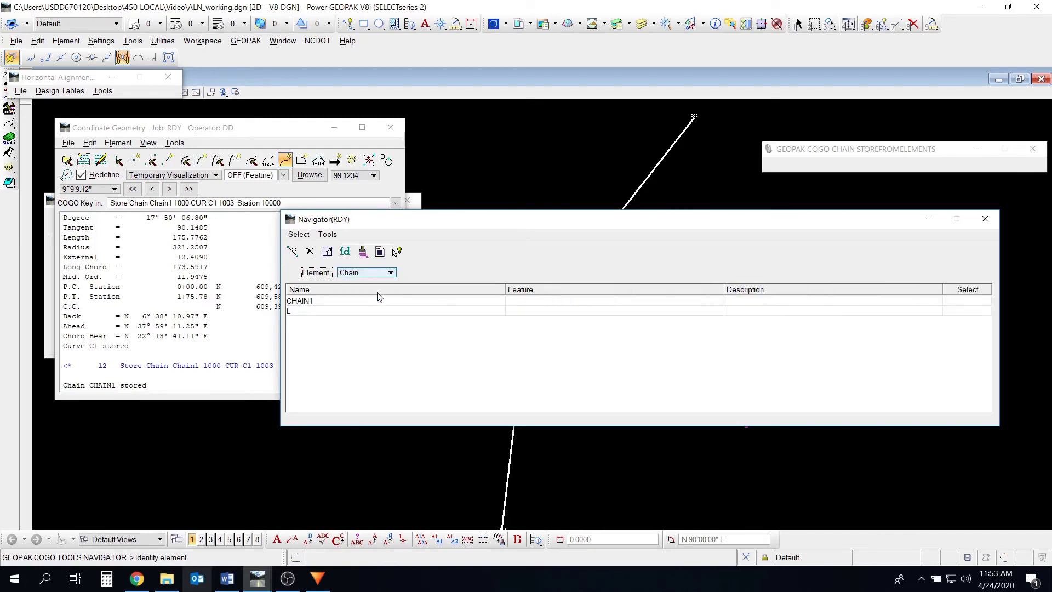
pyautogui.click(309, 302)
pyautogui.click(313, 303)
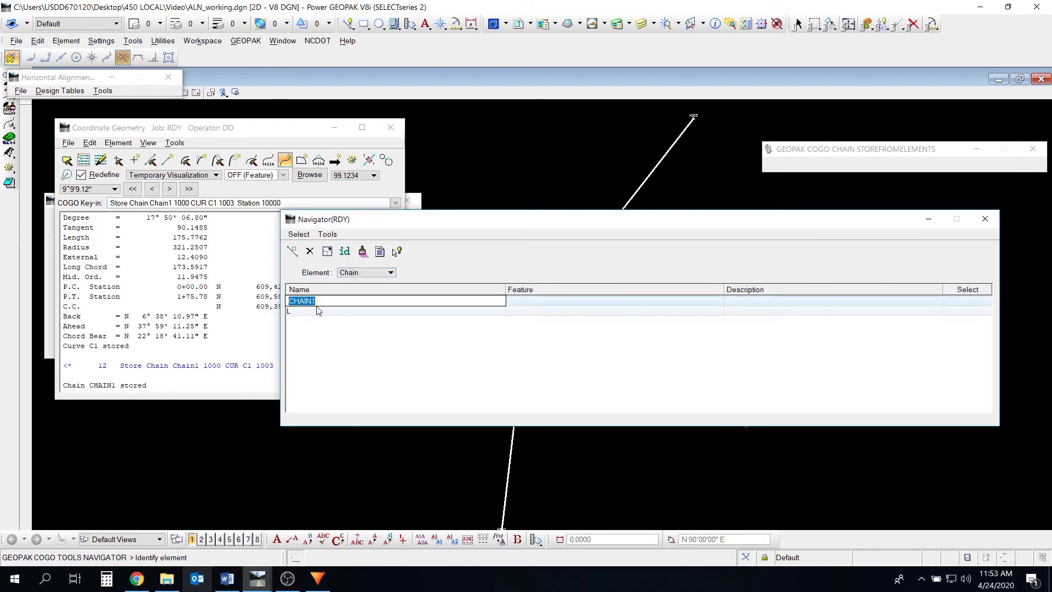
pyautogui.click(333, 349)
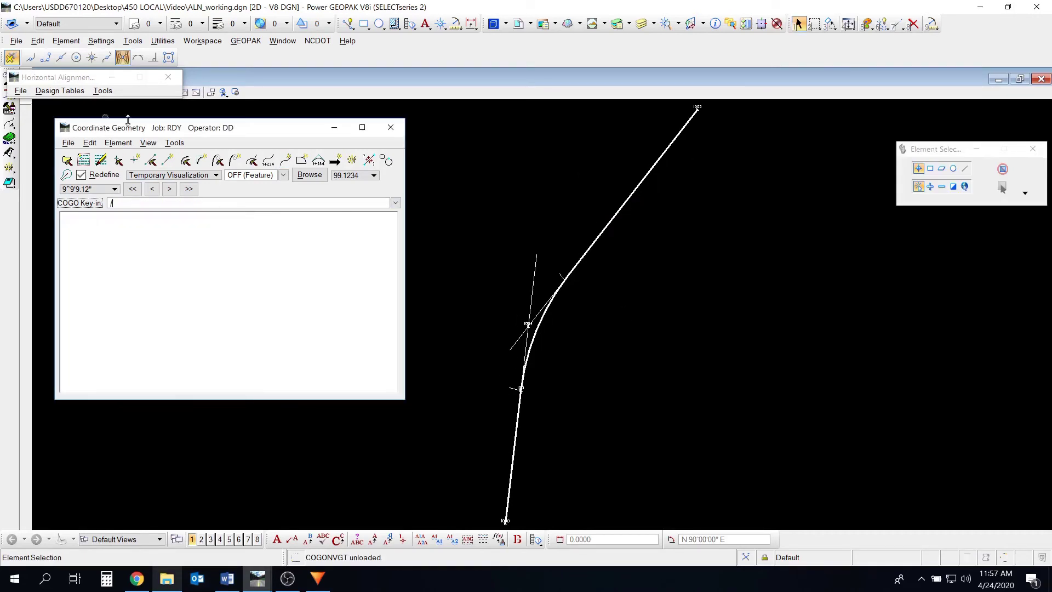
# Step: Visualize stored points 1000 through 1004 from the COGO Navigator, and close the Navigator and Coordinate Geometry
pyautogui.moveTo(147, 134); pyautogui.dragTo(168, 173)
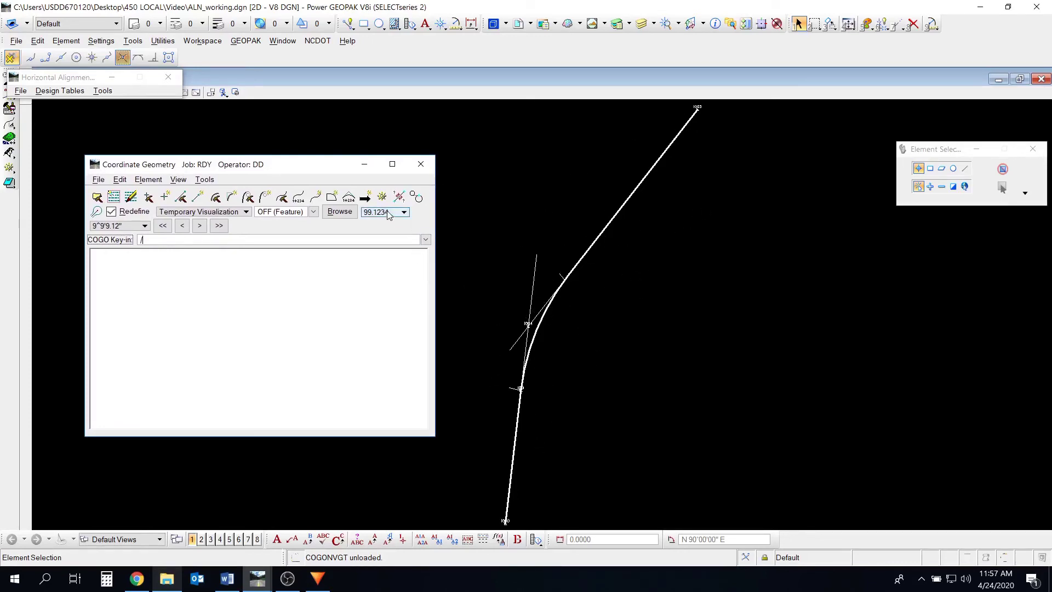
pyautogui.click(381, 196)
pyautogui.click(338, 322)
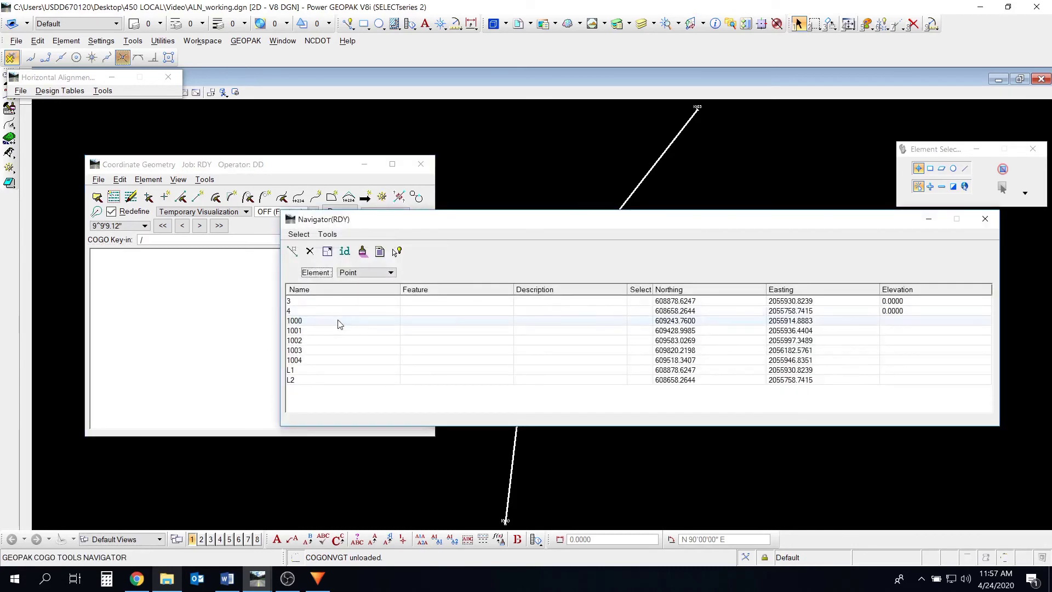
pyautogui.keyDown('ctrl'); pyautogui.click(328, 330); pyautogui.keyUp('ctrl')
pyautogui.keyDown('ctrl'); pyautogui.click(326, 341); pyautogui.keyUp('ctrl')
pyautogui.keyDown('ctrl'); pyautogui.click(325, 351); pyautogui.keyUp('ctrl')
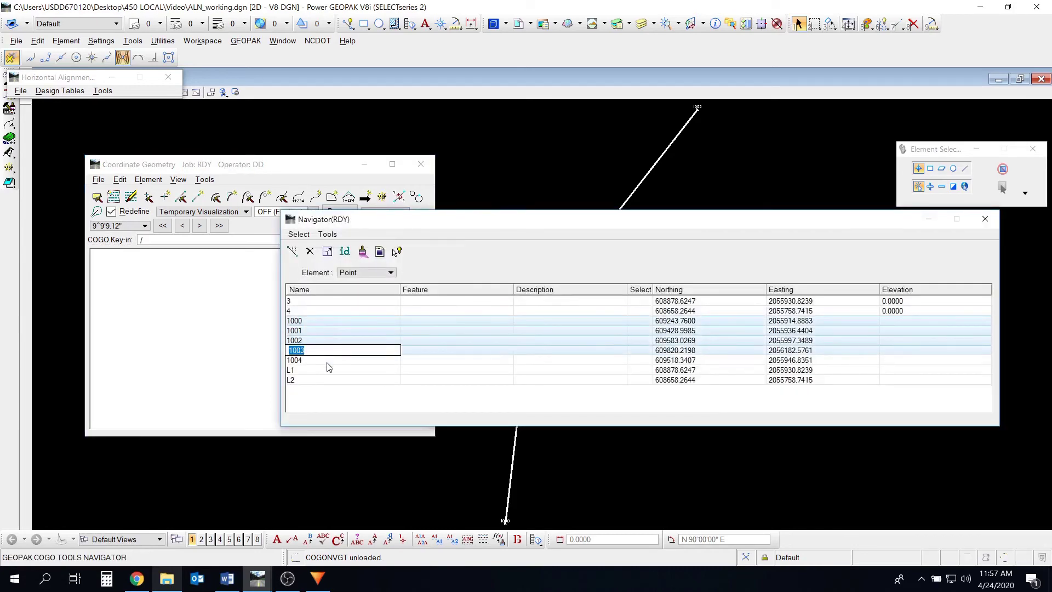
pyautogui.keyDown('ctrl'); pyautogui.click(326, 361); pyautogui.keyUp('ctrl')
pyautogui.click(362, 251)
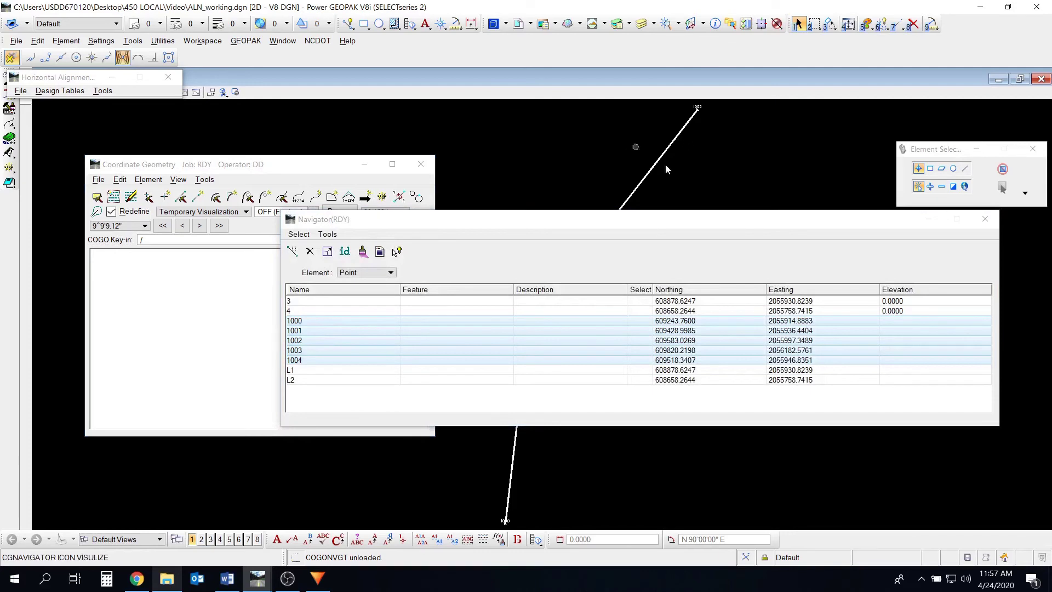
pyautogui.click(985, 219)
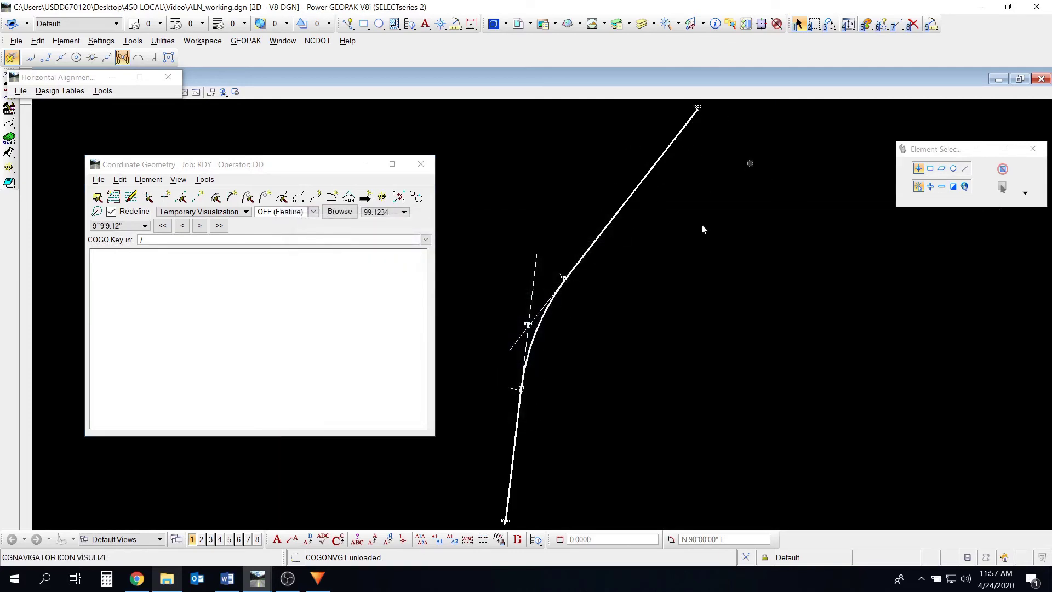
pyautogui.click(430, 166)
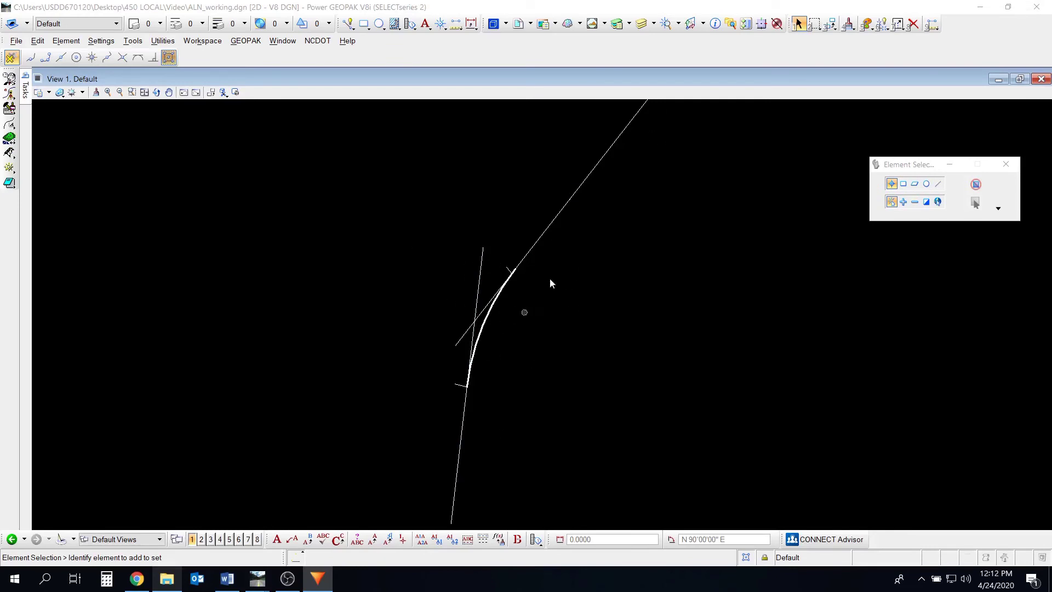
# Step: Set the active level to Prop Horizontal Alignment
pyautogui.click(80, 26)
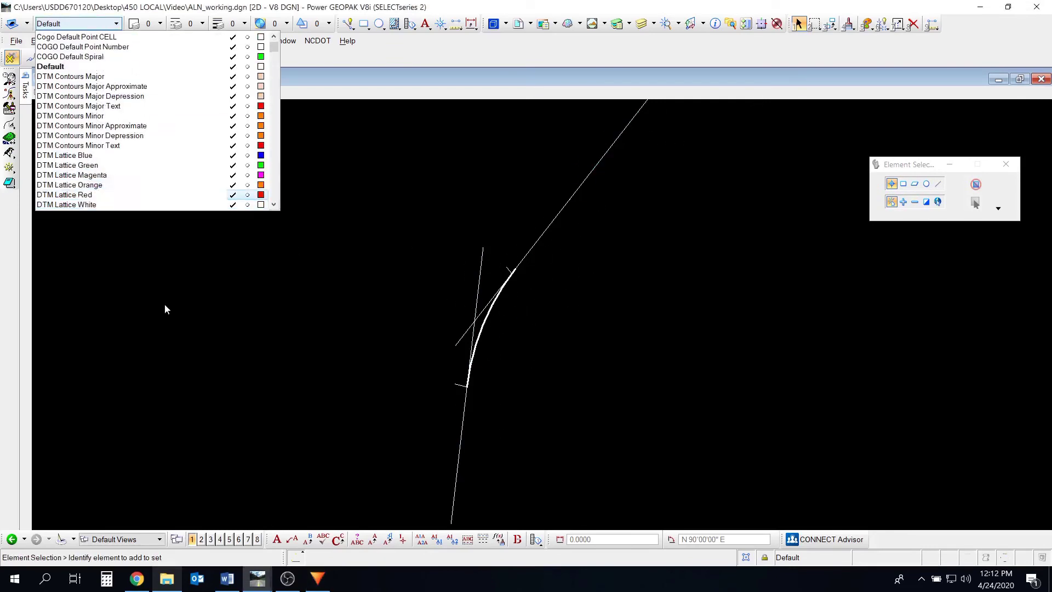
pyautogui.scroll(-10, 206, 164)
pyautogui.scroll(-15, 243, 92)
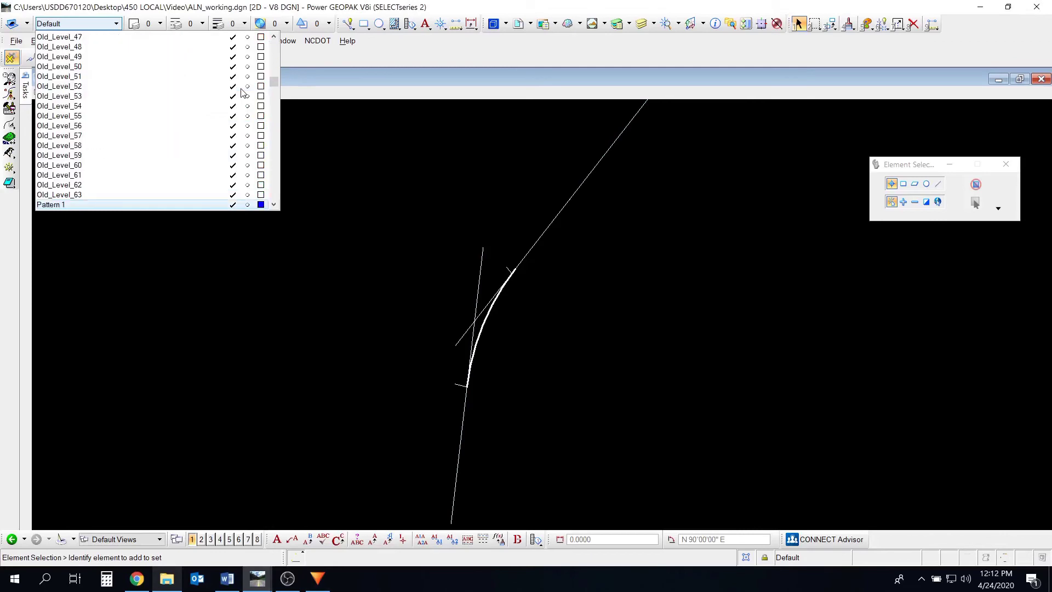
pyautogui.scroll(-20, 116, 192)
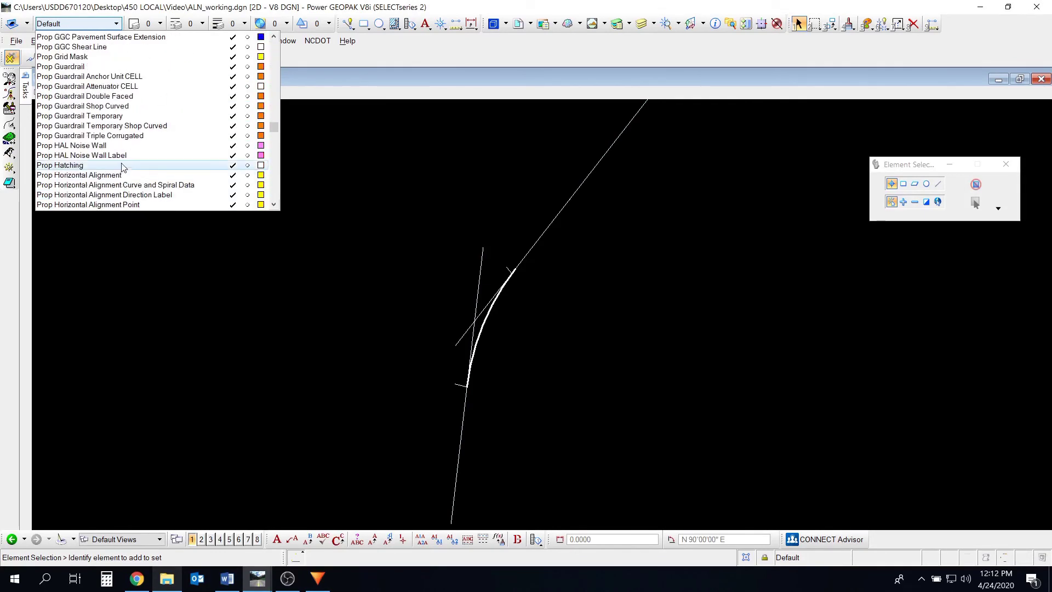
pyautogui.click(120, 176)
# Step: Open the Design and Computation Manager and expand the Horizontal Alignments category under English Scale 100
pyautogui.click(13, 112)
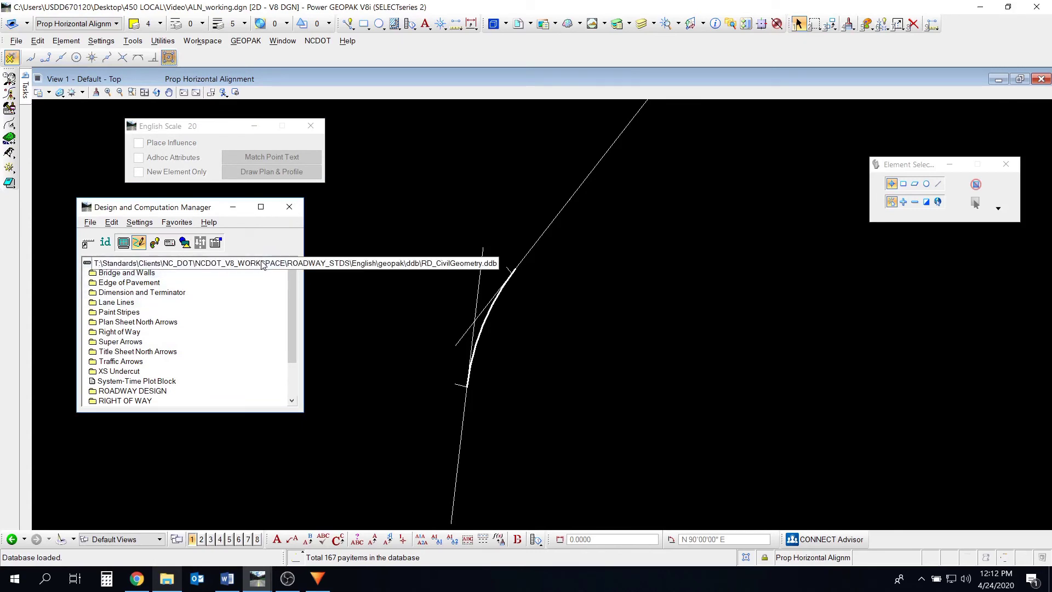
pyautogui.scroll(-2, 219, 307)
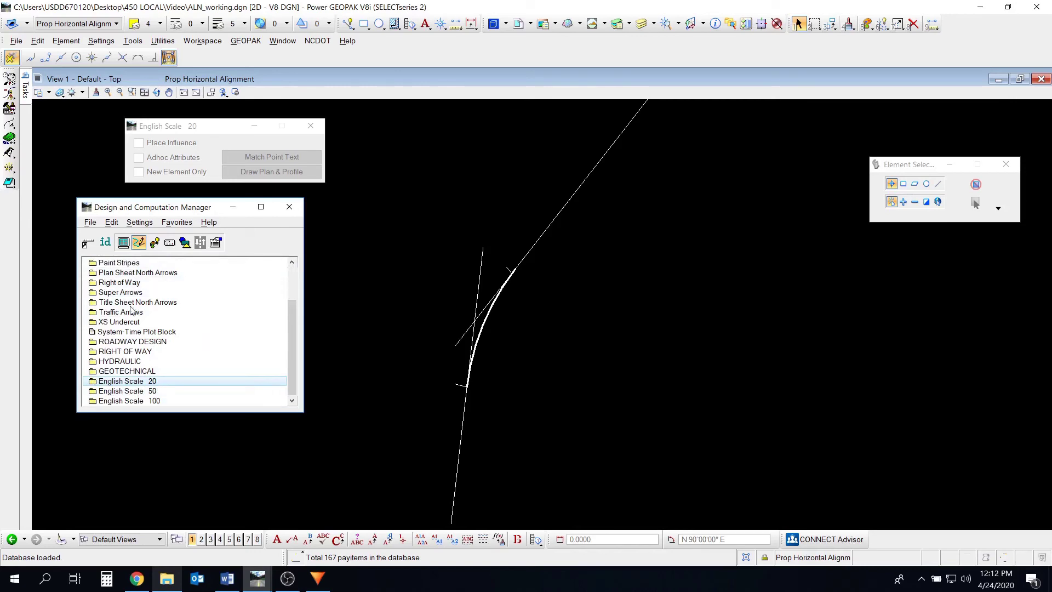
pyautogui.moveTo(144, 211); pyautogui.dragTo(149, 213)
pyautogui.click(164, 402)
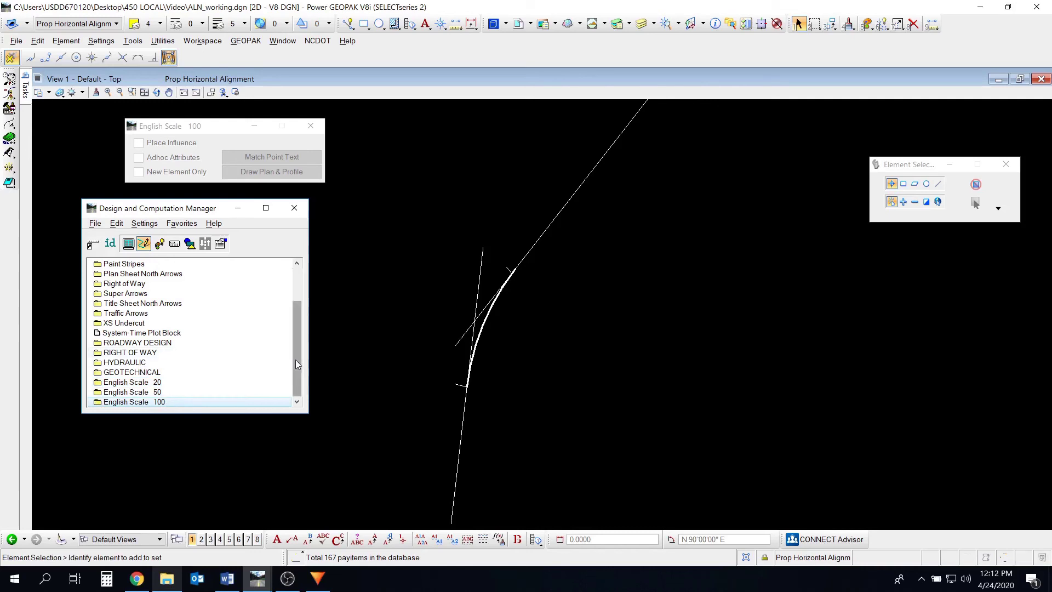
pyautogui.doubleClick(165, 402)
pyautogui.click(148, 393)
pyautogui.scroll(-1, 144, 401)
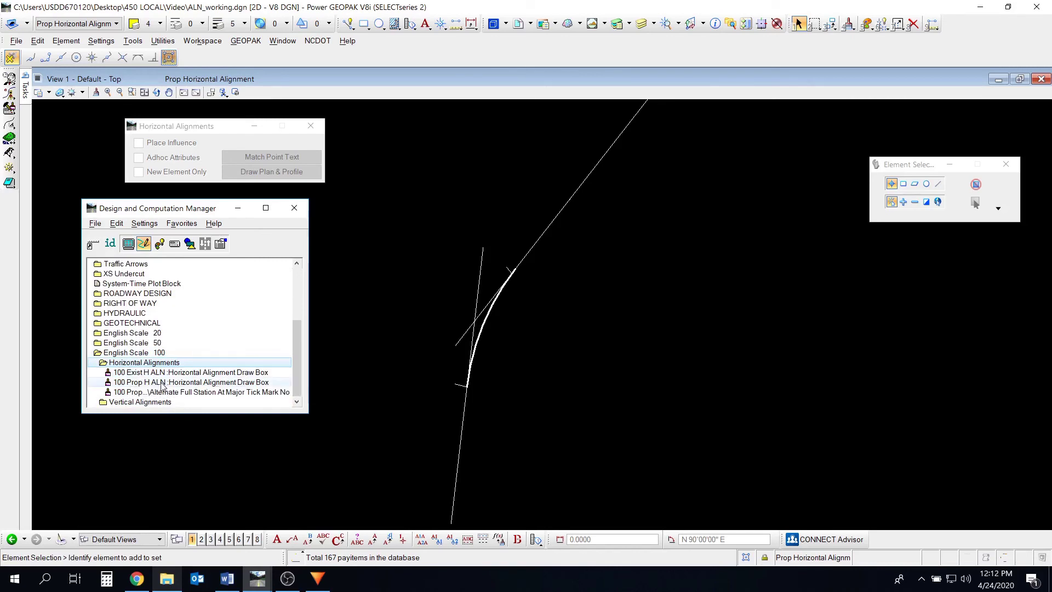
# Step: Draw CHAIN1 as a chain with the 100 Prop H ALN horizontal alignment item in Draw Plan & Profile
pyautogui.doubleClick(162, 383)
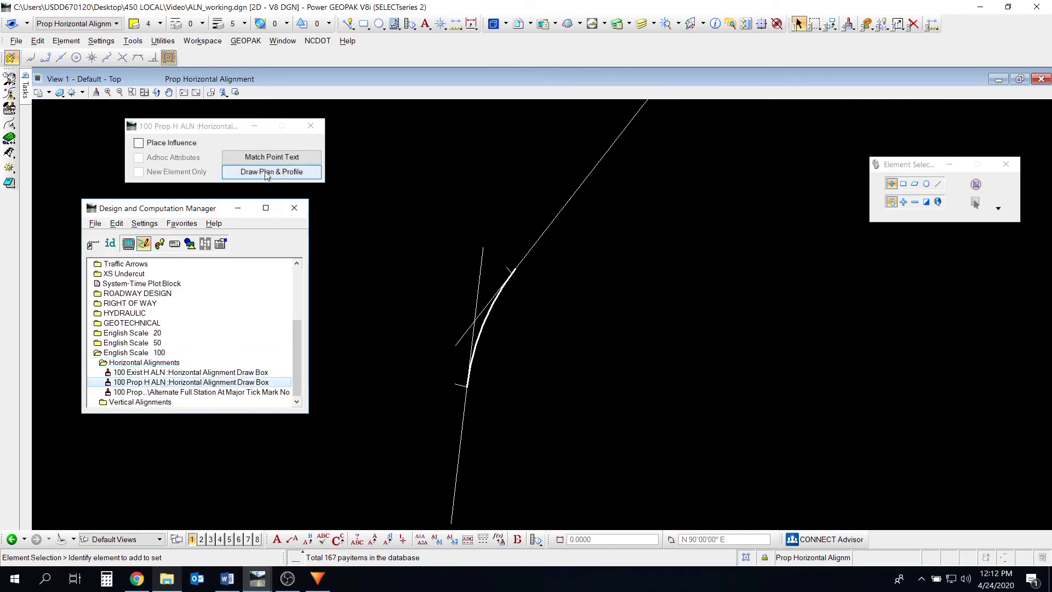
pyautogui.click(494, 211)
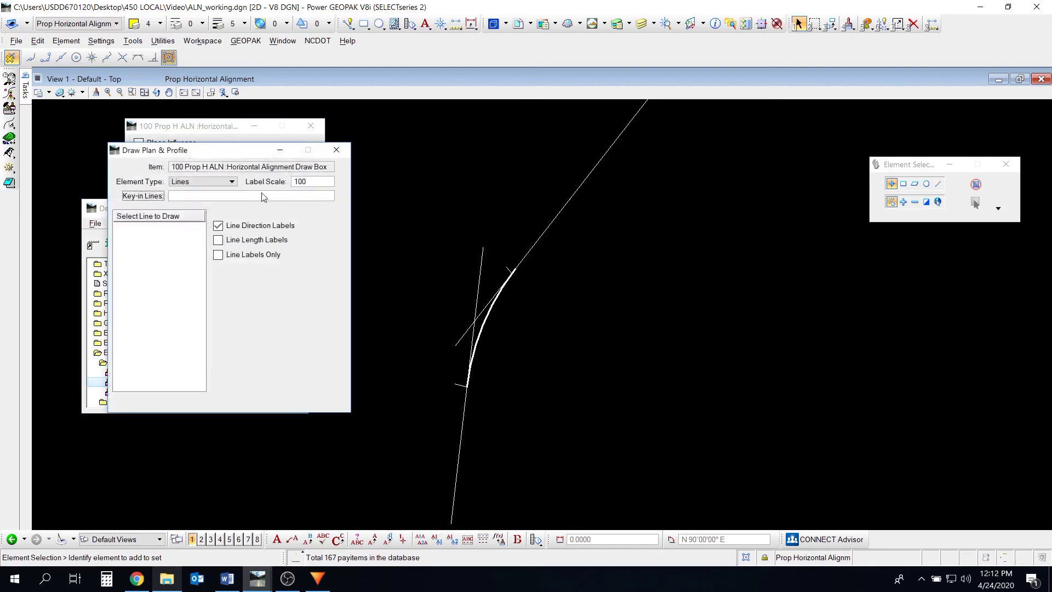
pyautogui.click(197, 182)
pyautogui.click(207, 213)
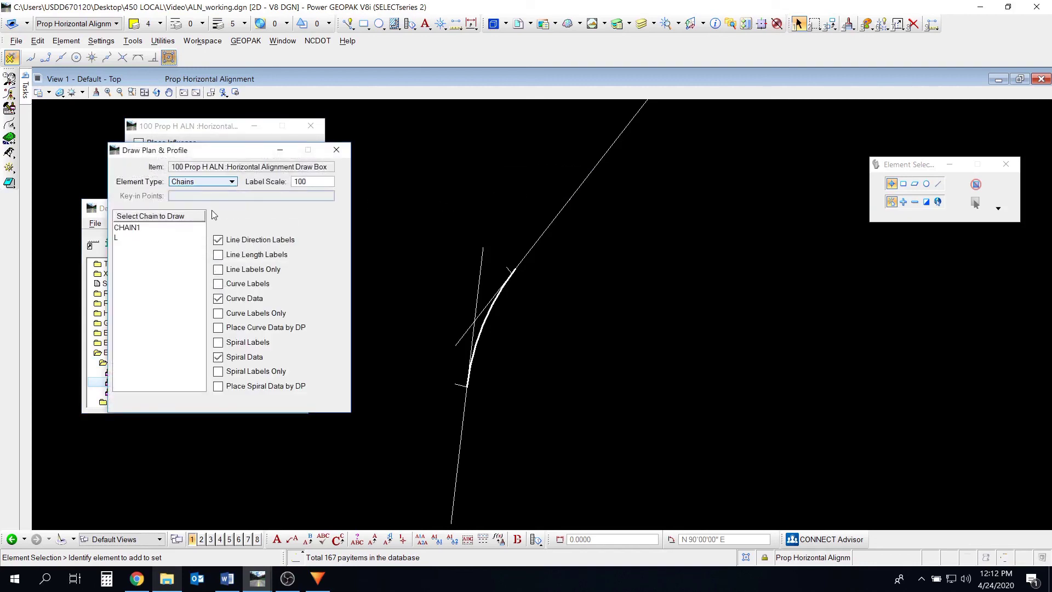
pyautogui.click(152, 229)
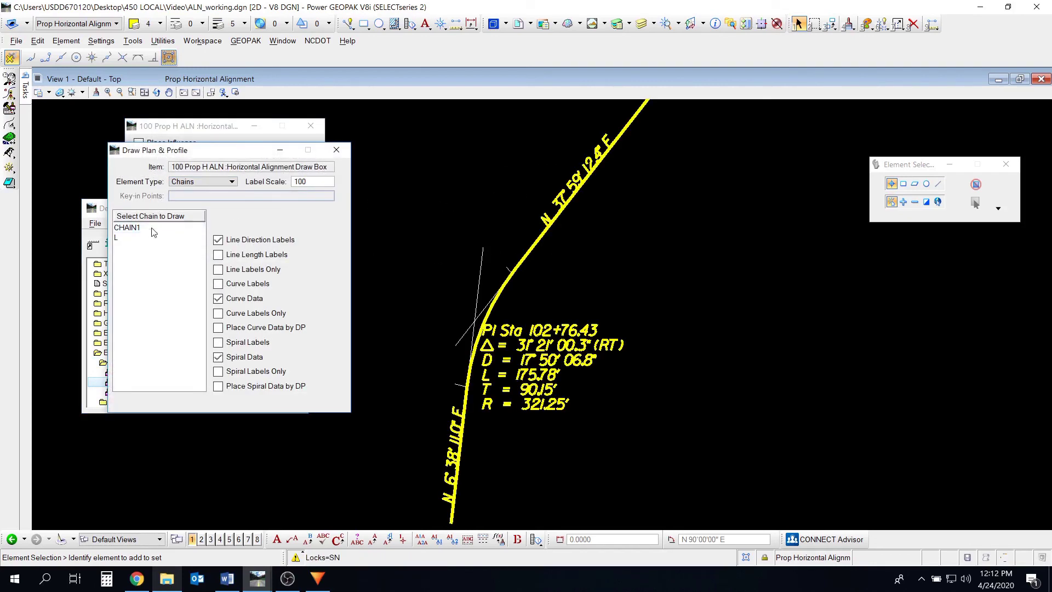
# Step: Select the whole curve data text block and move it east, clear of the alignment curve
pyautogui.moveTo(643, 347); pyautogui.dragTo(599, 311, button='middle')
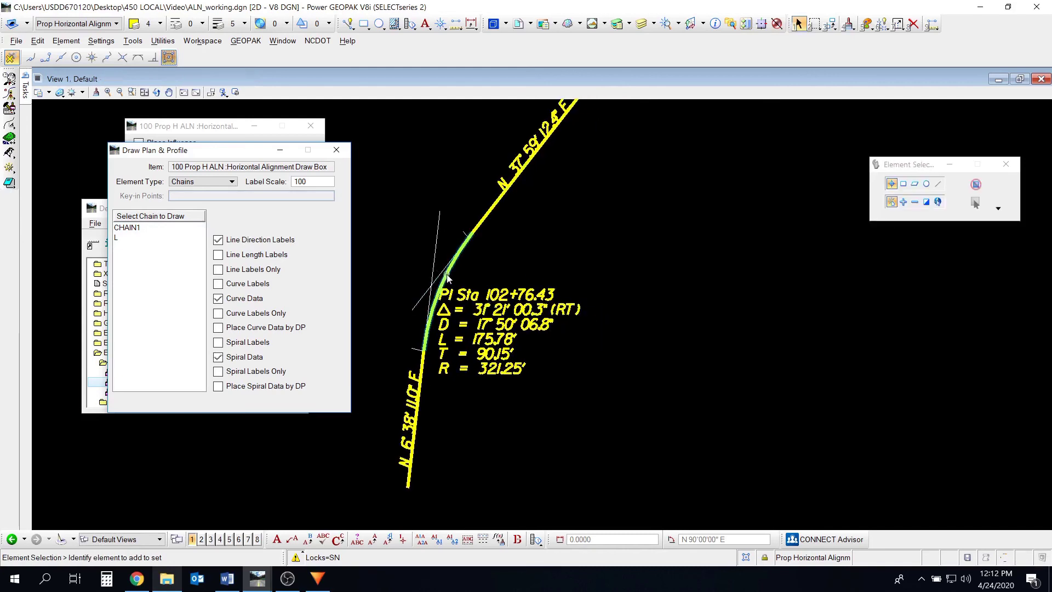
pyautogui.click(496, 329)
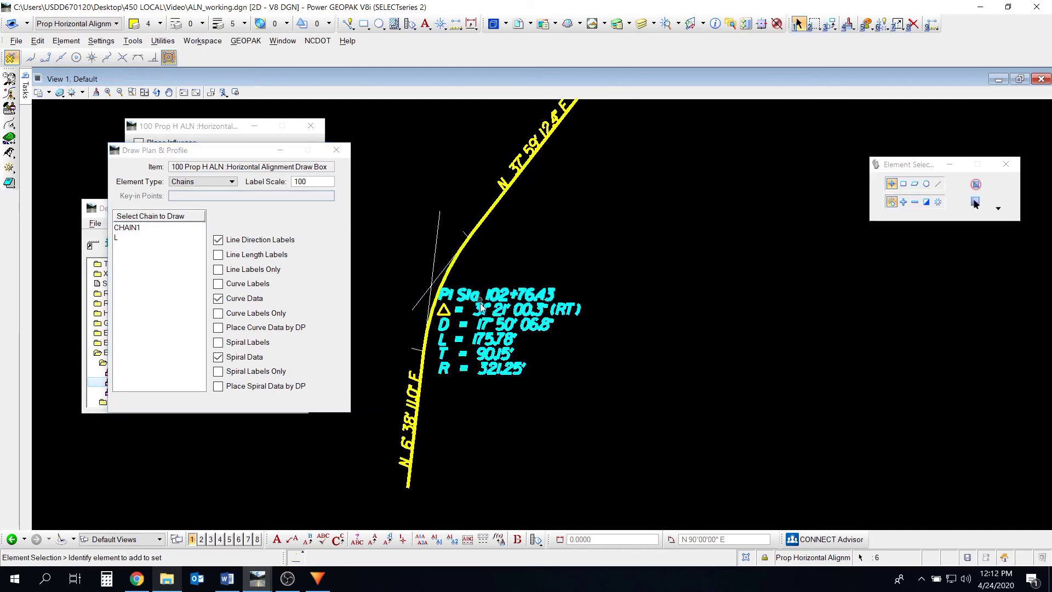
pyautogui.click(445, 311)
pyautogui.moveTo(501, 324); pyautogui.dragTo(581, 322)
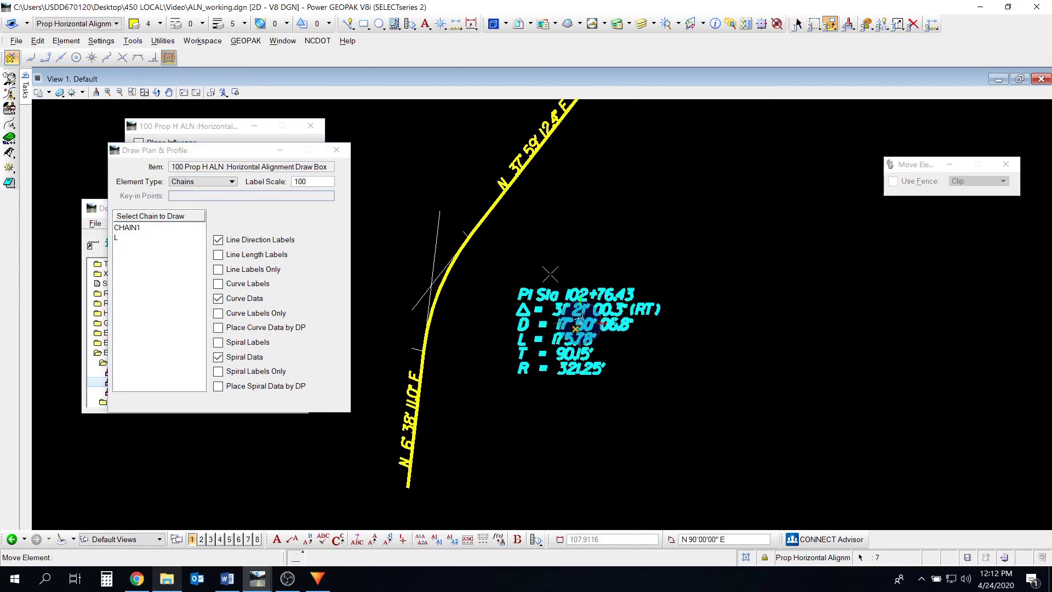
pyautogui.moveTo(543, 163); pyautogui.dragTo(563, 259, button='middle')
pyautogui.scroll(3, 539, 245)
pyautogui.scroll(-4, 548, 315)
pyautogui.moveTo(520, 334); pyautogui.dragTo(499, 319, button='middle')
pyautogui.scroll(2, 498, 319)
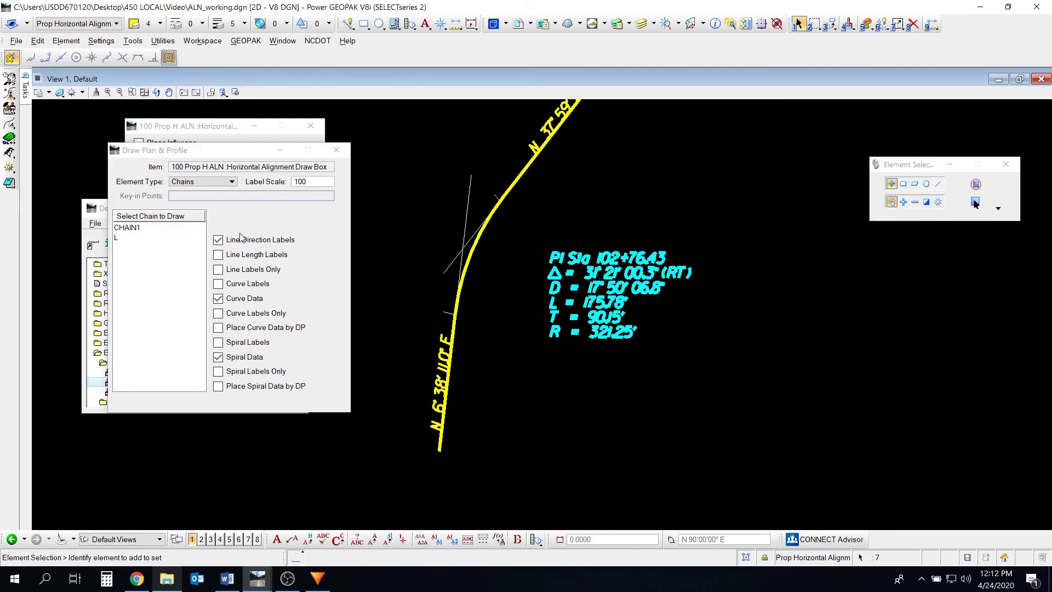
# Step: Draw the stationing for CHAIN1 at label scale 100, with tick marks, tick mark stations and PC/PT labels
pyautogui.click(321, 190)
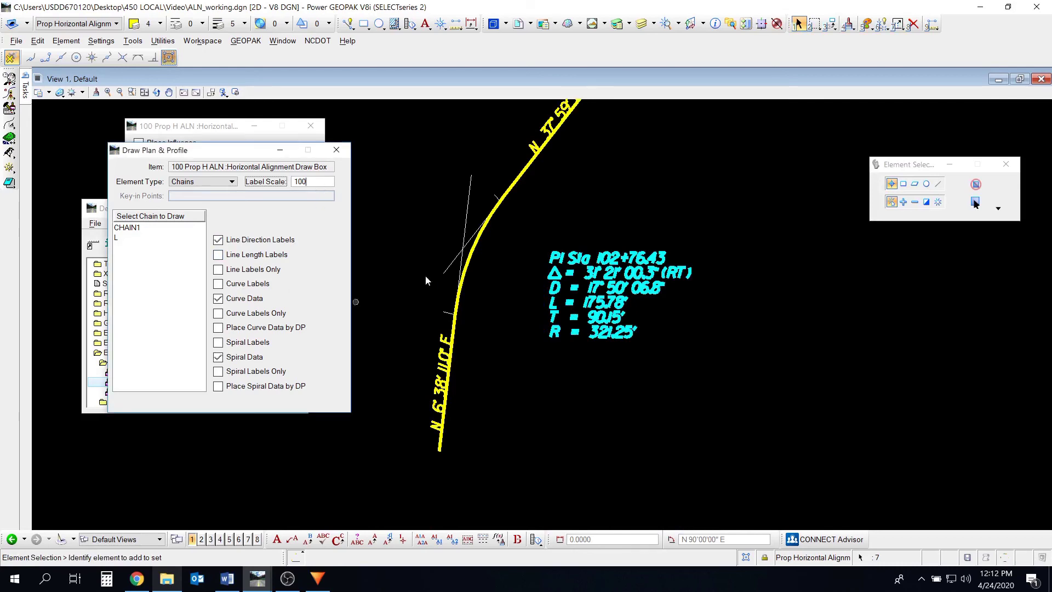
pyautogui.click(226, 182)
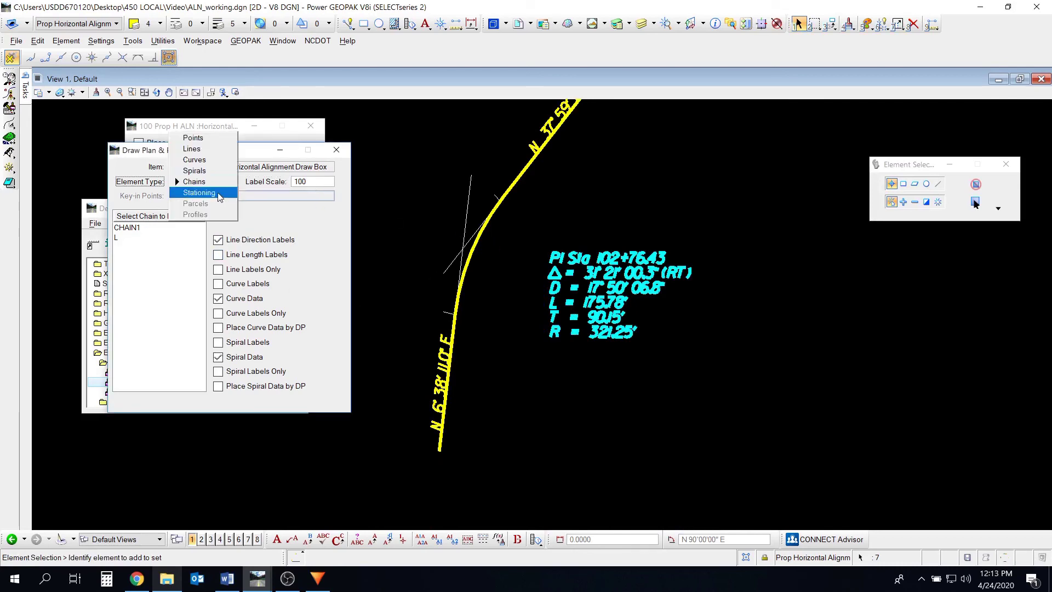
pyautogui.click(218, 195)
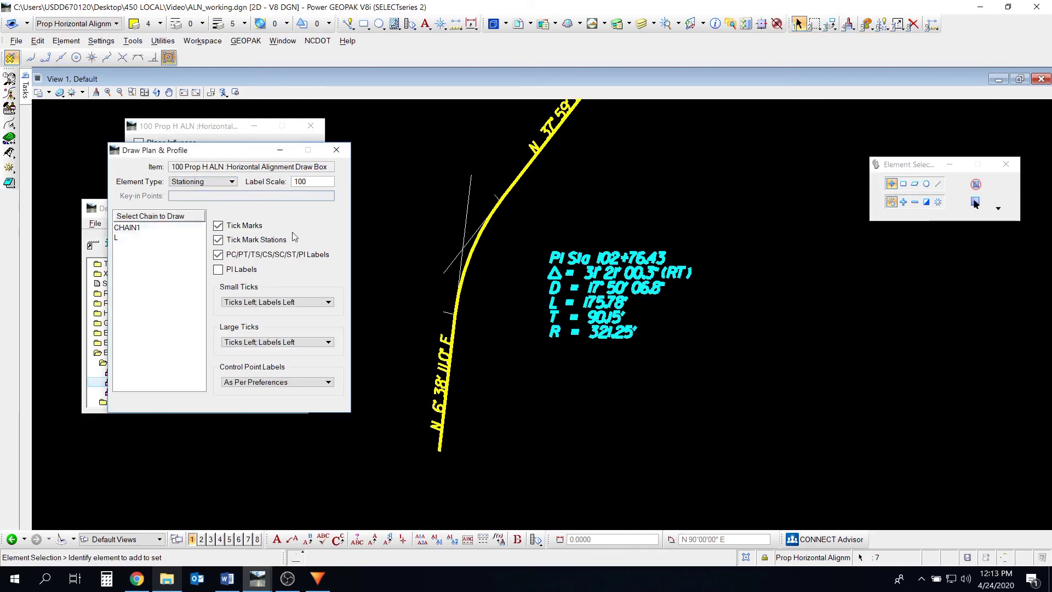
pyautogui.moveTo(532, 235); pyautogui.dragTo(541, 254, button='middle')
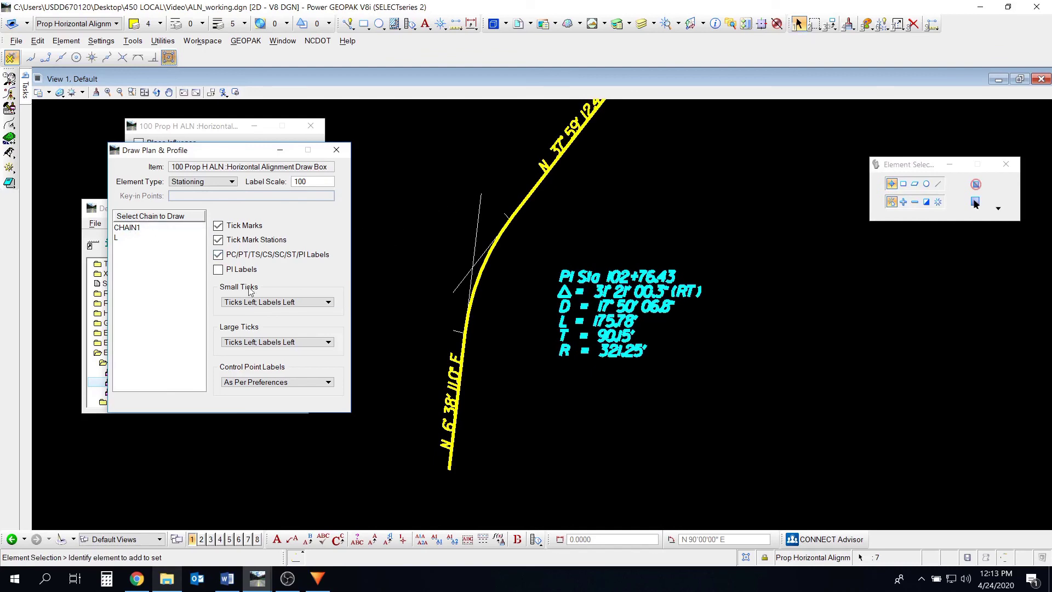
pyautogui.click(151, 231)
pyautogui.scroll(-2, 646, 389)
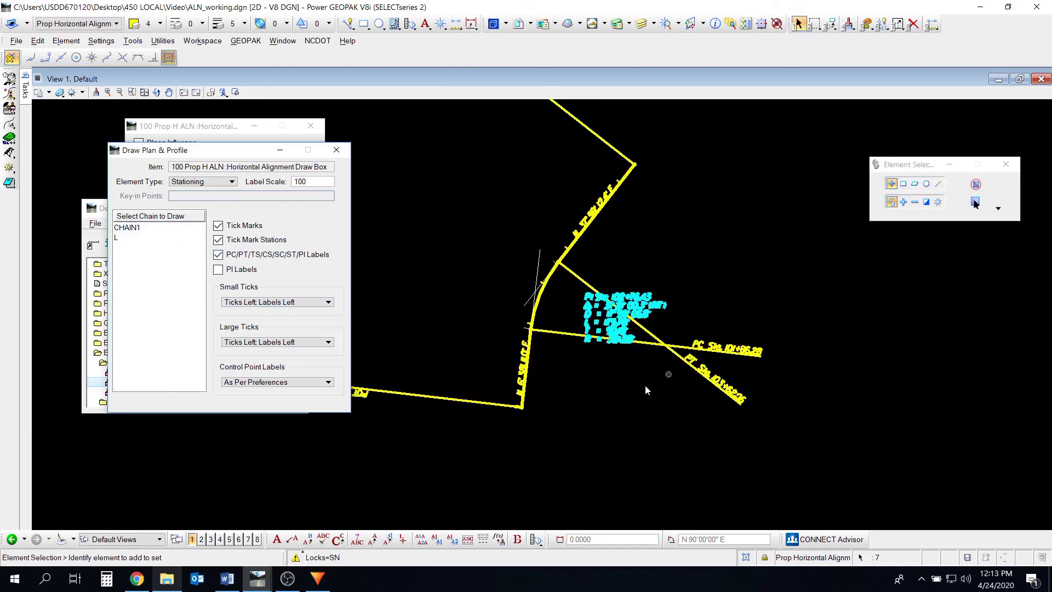
# Step: Rotate the PT station label and its leader line about the PT point to nearly horizontal, clear of the curve data
pyautogui.click(711, 373)
pyautogui.keyDown('ctrl'); pyautogui.click(577, 279); pyautogui.keyUp('ctrl')
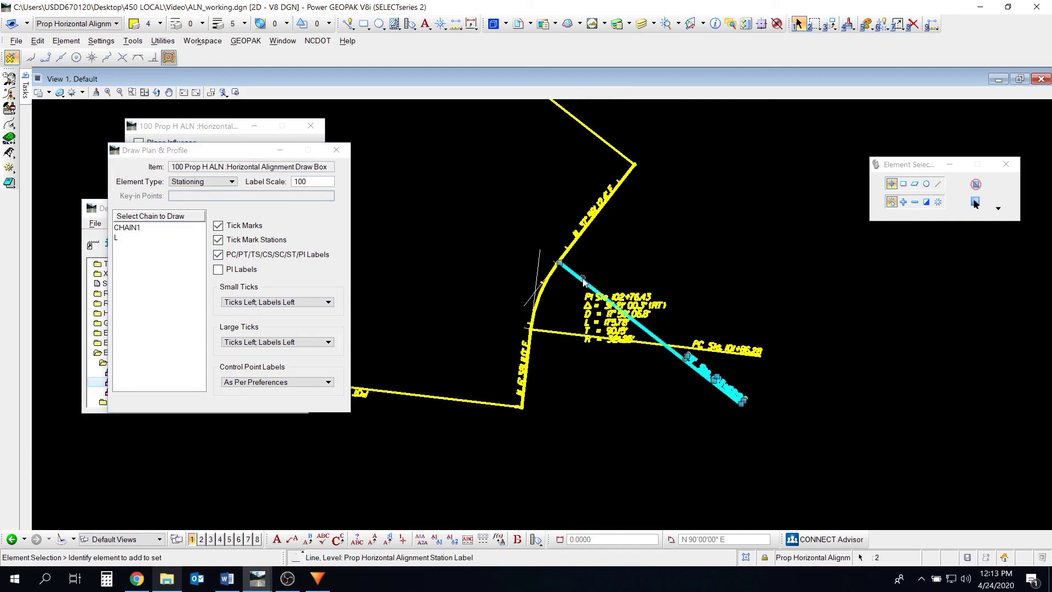
pyautogui.click(830, 23)
pyautogui.click(559, 261)
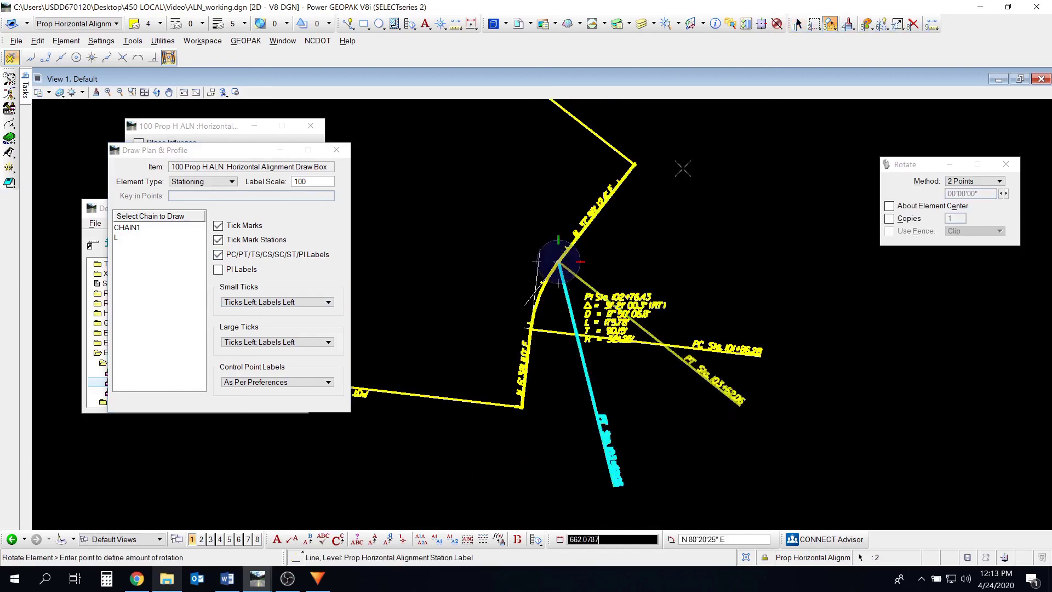
pyautogui.click(598, 136)
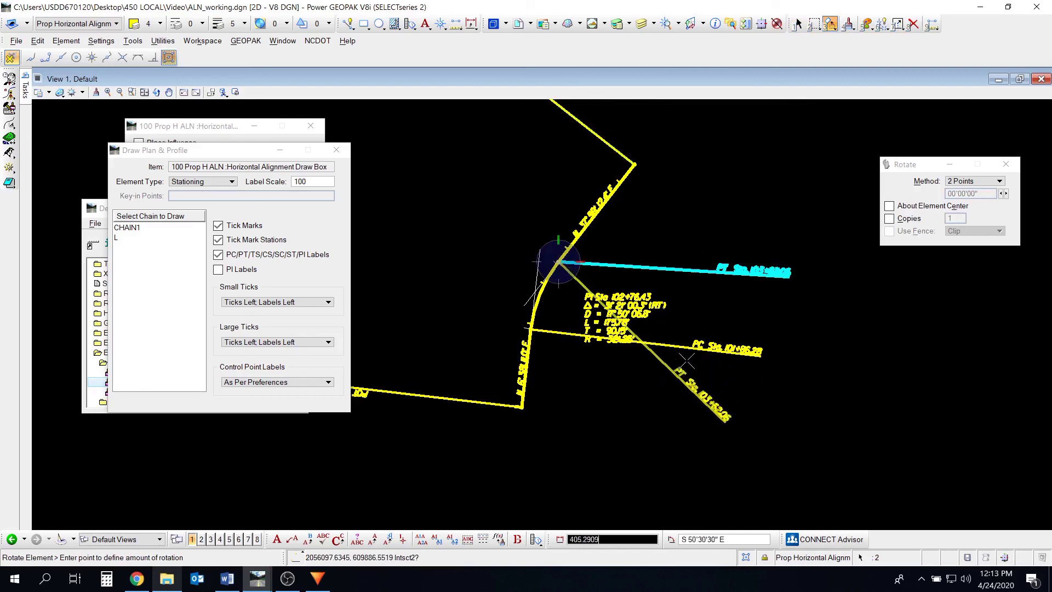
pyautogui.click(797, 23)
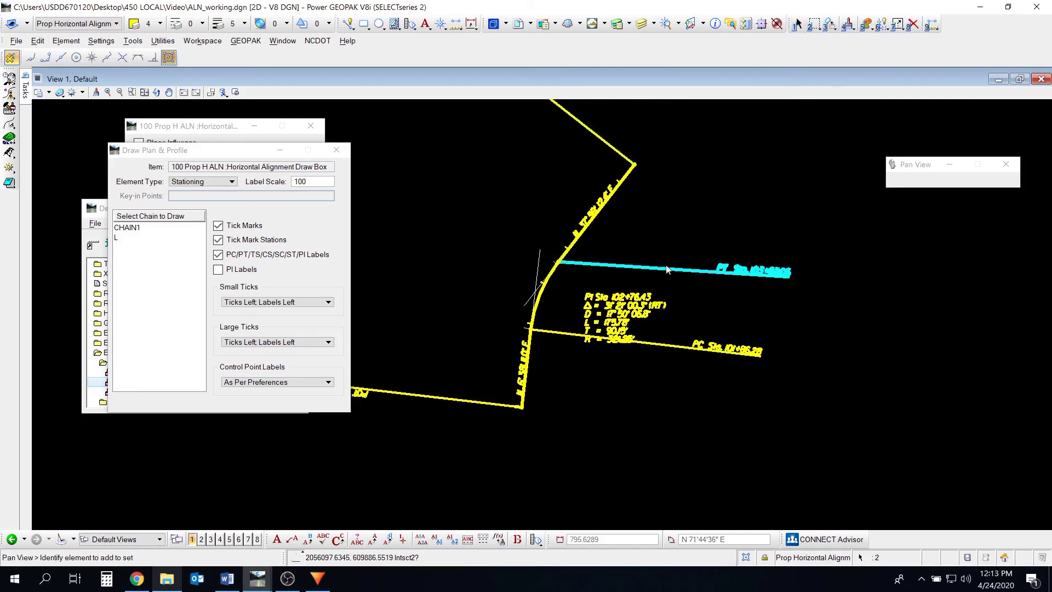